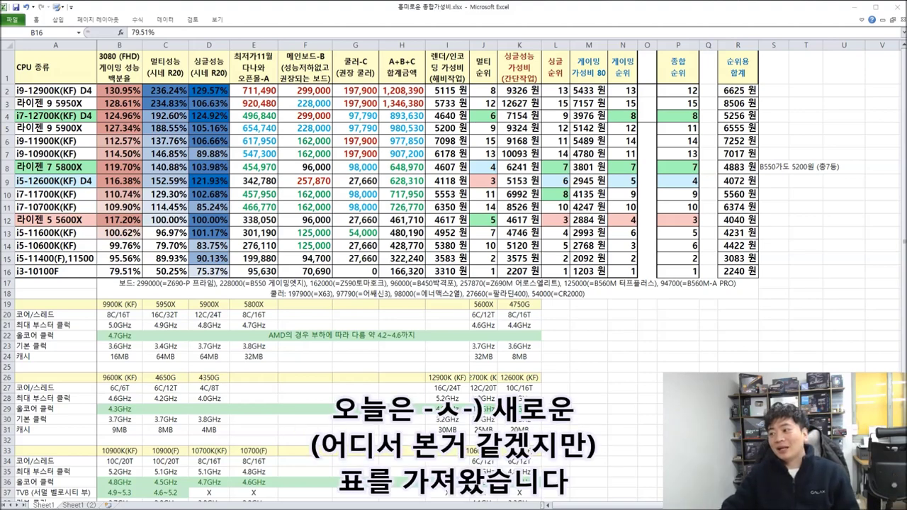
Switch to the Notepad note and highlight the opening lines on D5 performance and the missing board/cooler prices
{"action": "key", "text": "alt+Tab"}
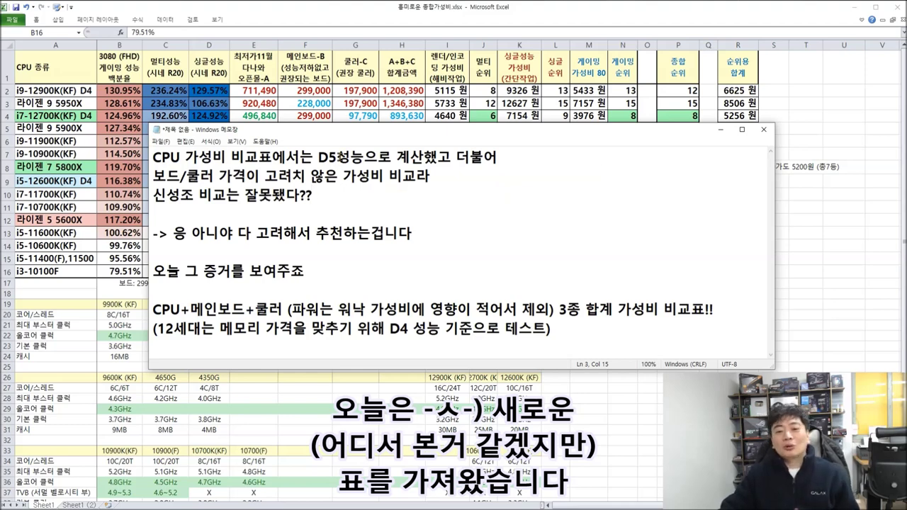
{"action": "left_click_drag", "start_coordinate": [153, 156], "coordinate": [379, 157]}
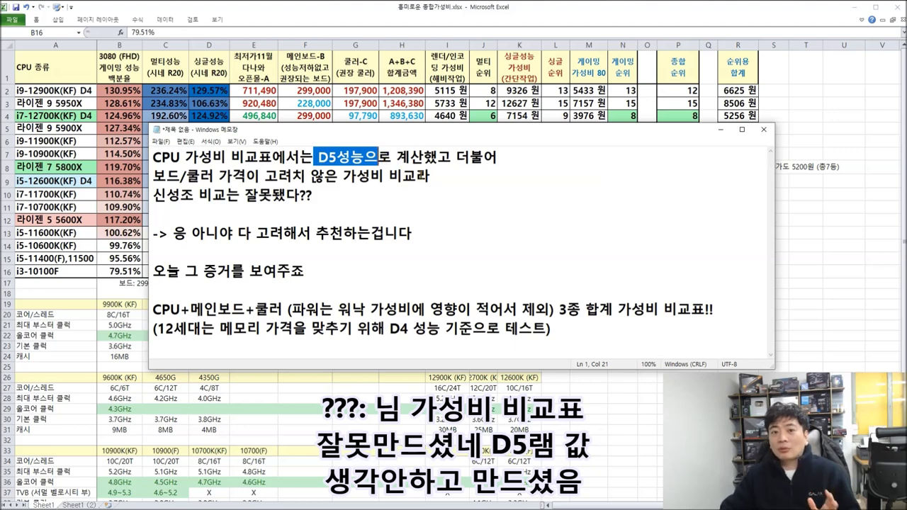
{"action": "left_click", "coordinate": [428, 175]}
{"action": "left_click_drag", "start_coordinate": [413, 157], "coordinate": [499, 157]}
{"action": "left_click", "coordinate": [250, 232]}
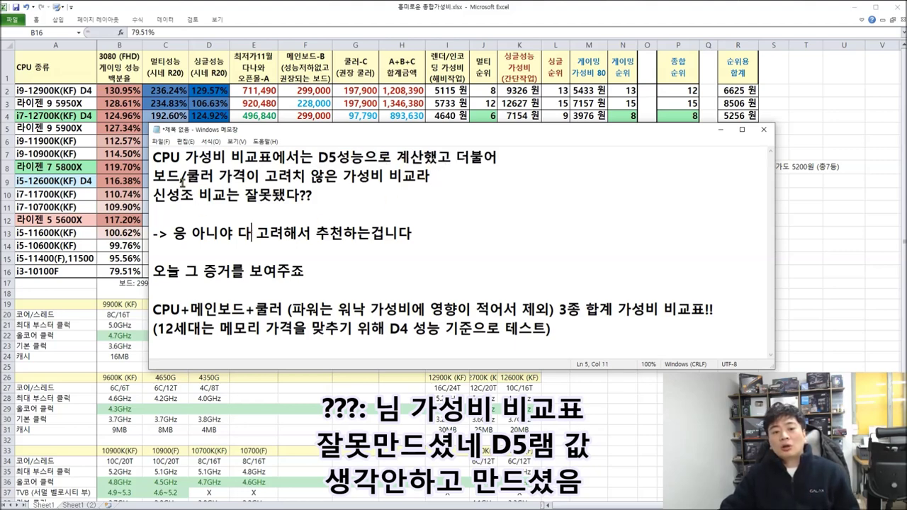
{"action": "left_click_drag", "start_coordinate": [153, 175], "coordinate": [464, 175]}
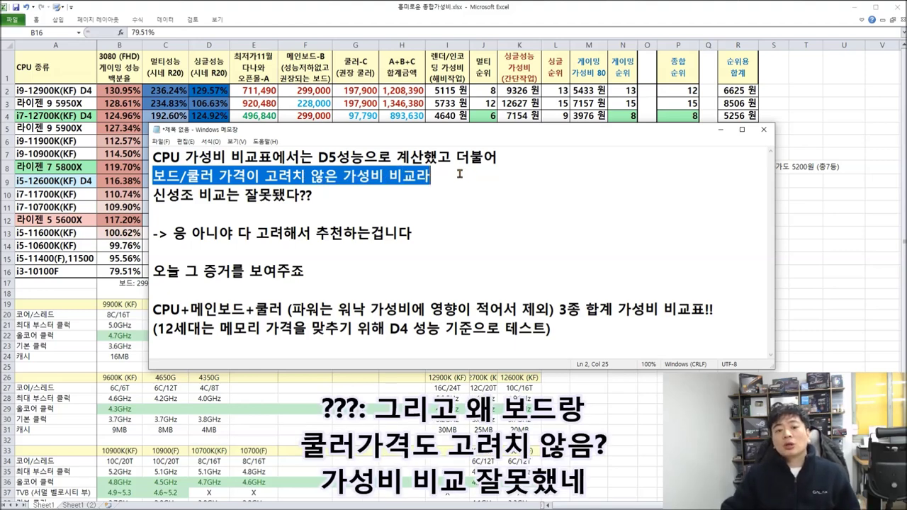
{"action": "left_click_drag", "start_coordinate": [333, 200], "coordinate": [151, 158]}
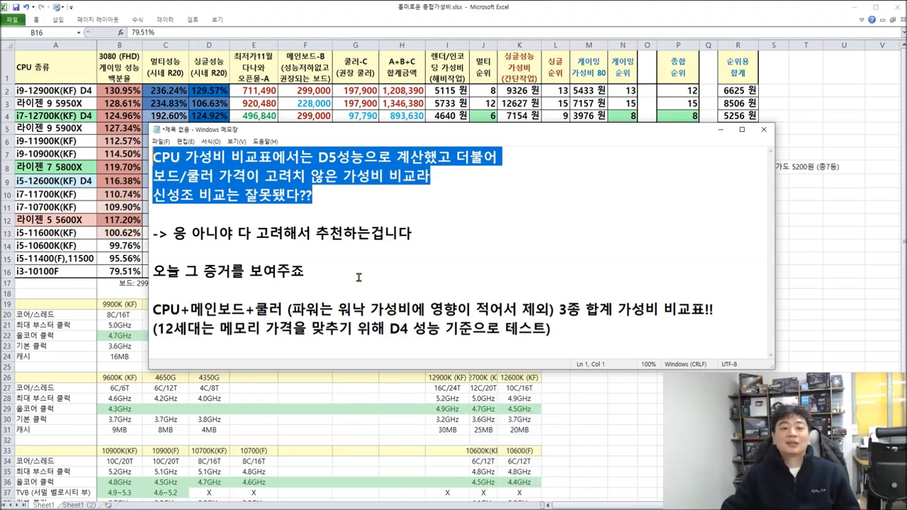
Highlight the note's lines on the CPU+메인보드+쿨러 comparison and the D4 performance basis, and minimize the note to return to the Excel sheet
{"action": "left_click", "coordinate": [153, 289]}
{"action": "left_click_drag", "start_coordinate": [153, 310], "coordinate": [283, 310]}
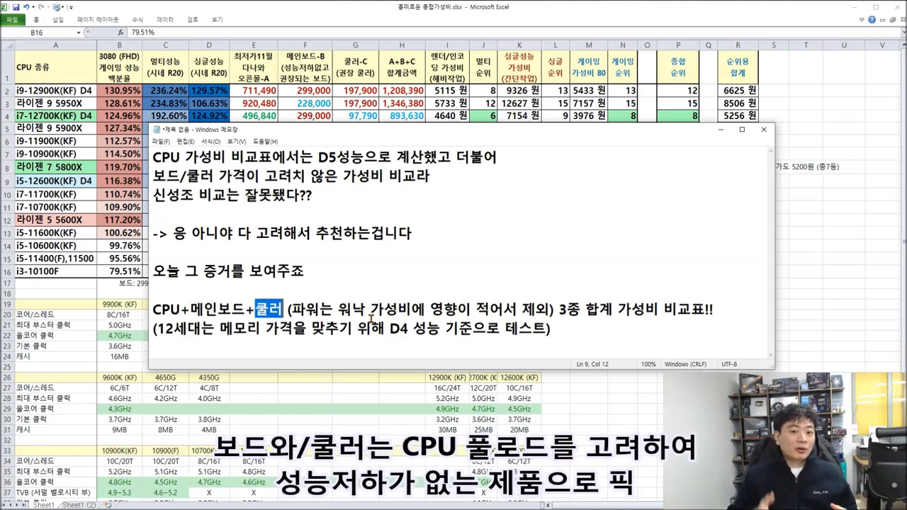
{"action": "left_click_drag", "start_coordinate": [154, 328], "coordinate": [564, 328]}
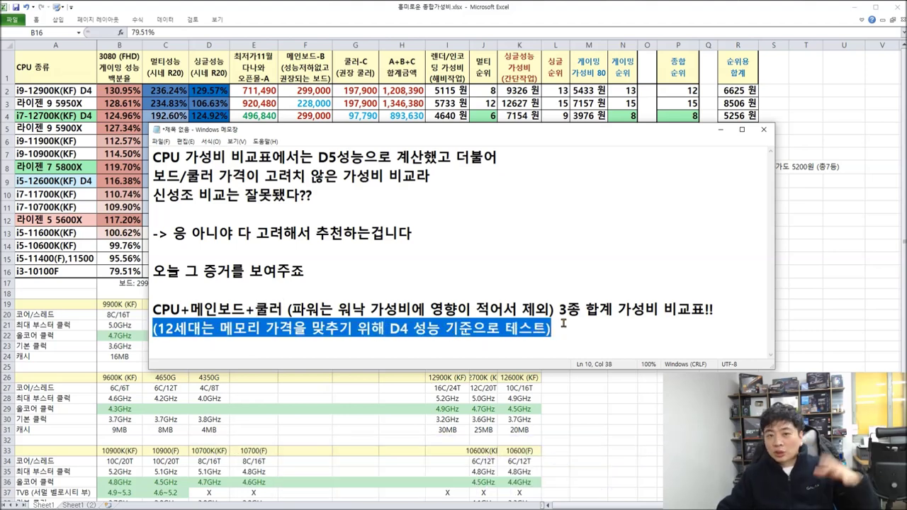
{"action": "left_click", "coordinate": [457, 332]}
{"action": "left_click_drag", "start_coordinate": [391, 328], "coordinate": [439, 329]}
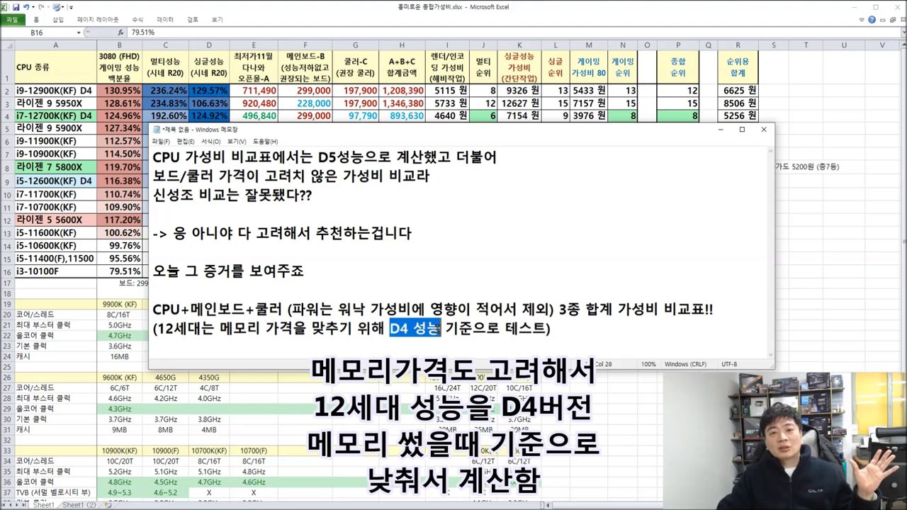
{"action": "left_click", "coordinate": [722, 131]}
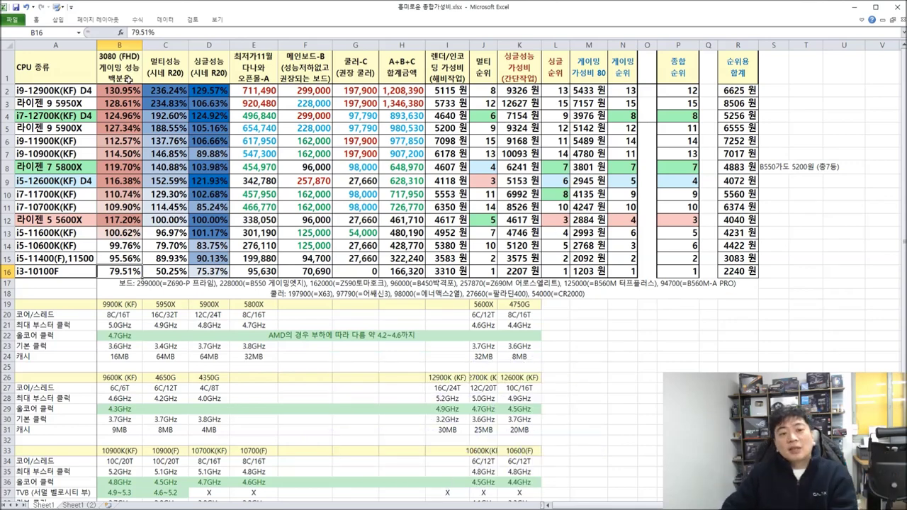
Examine the 3080 (FHD) gaming performance column B2:B16, focusing on the i5-11600K(KF) and i5-10600K(KF) baseline cells
{"action": "left_click_drag", "start_coordinate": [132, 89], "coordinate": [119, 271]}
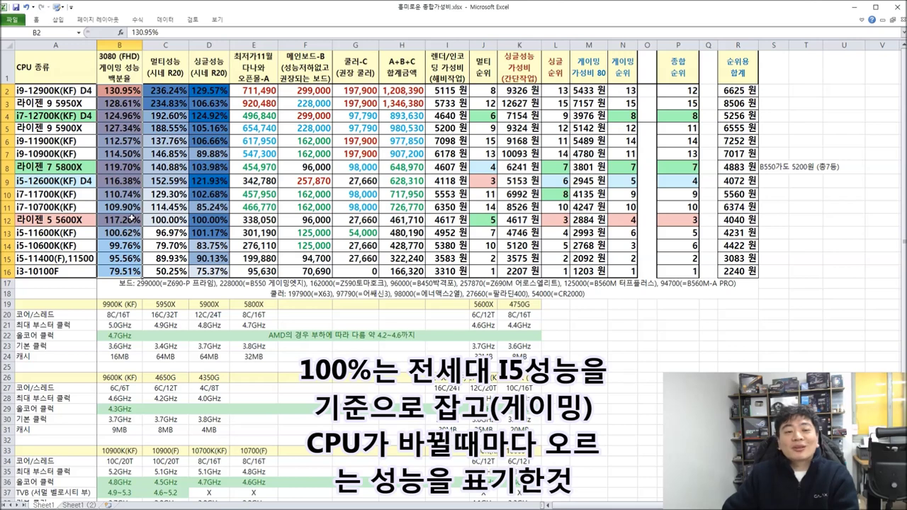
{"action": "left_click", "coordinate": [133, 139]}
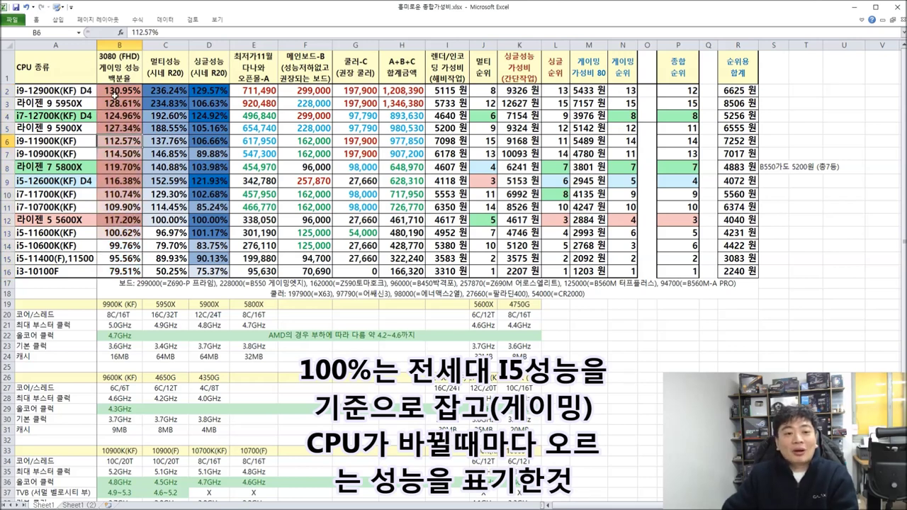
{"action": "left_click", "coordinate": [135, 246]}
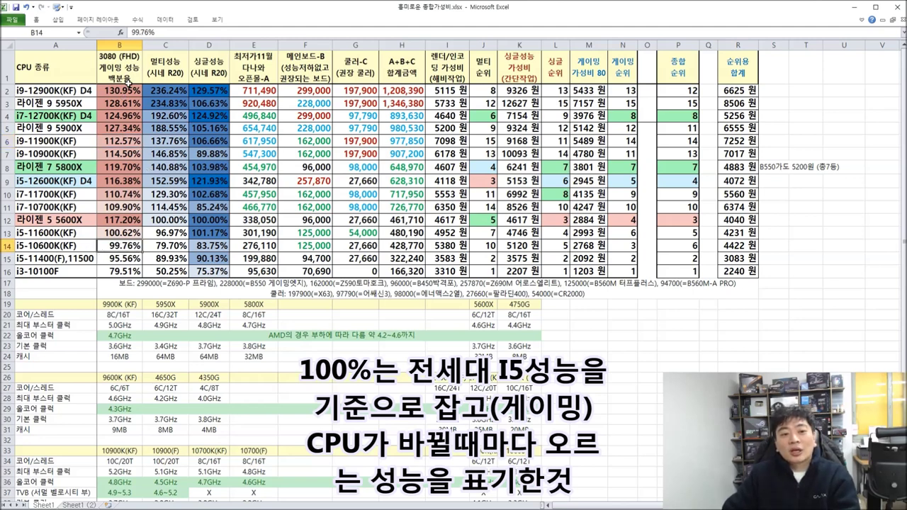
{"action": "left_click", "coordinate": [133, 234]}
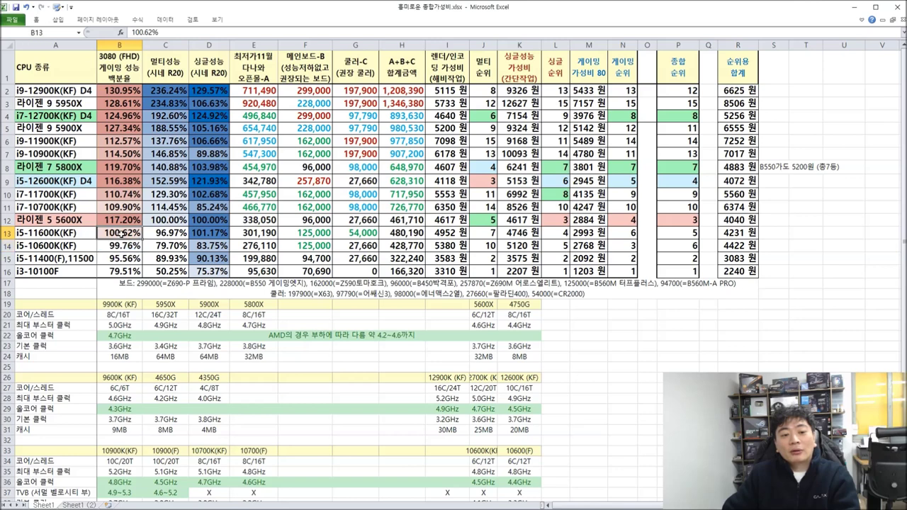
{"action": "left_click_drag", "start_coordinate": [122, 234], "coordinate": [122, 246]}
Compare the gaming percentages of the CPUs above the i5-11600K(KF) in B2:B12 with the lower models down to the i3-10100F
{"action": "left_click_drag", "start_coordinate": [132, 86], "coordinate": [124, 225]}
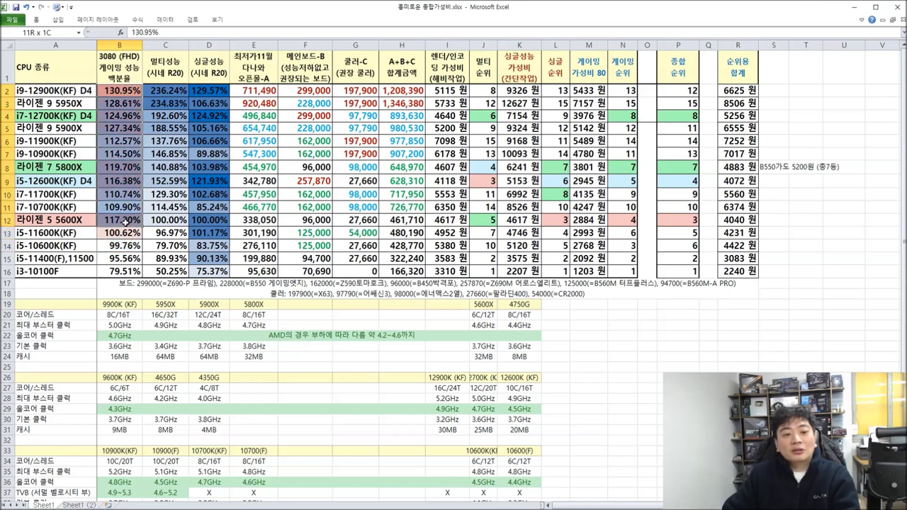
{"action": "left_click", "coordinate": [126, 234]}
{"action": "left_click", "coordinate": [122, 93]}
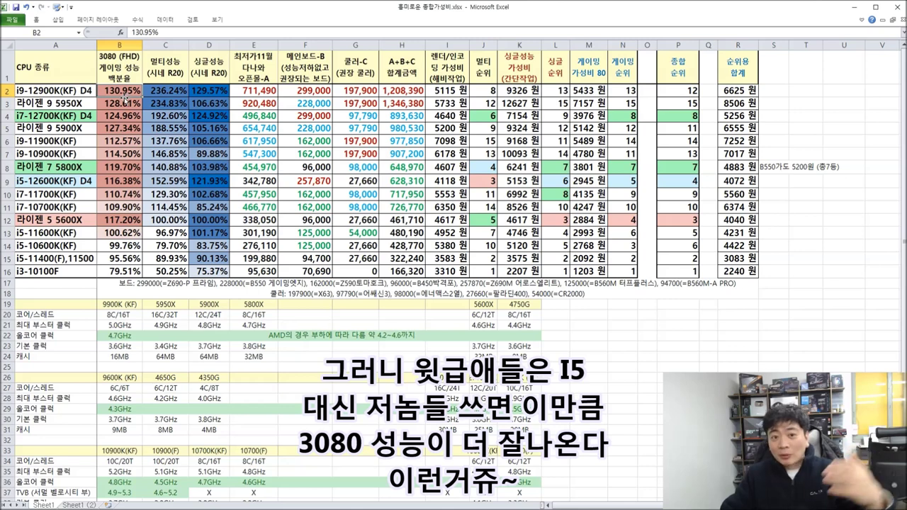
{"action": "left_click", "coordinate": [125, 105]}
{"action": "left_click", "coordinate": [121, 117]}
{"action": "left_click_drag", "start_coordinate": [132, 90], "coordinate": [124, 220]}
{"action": "left_click", "coordinate": [123, 245]}
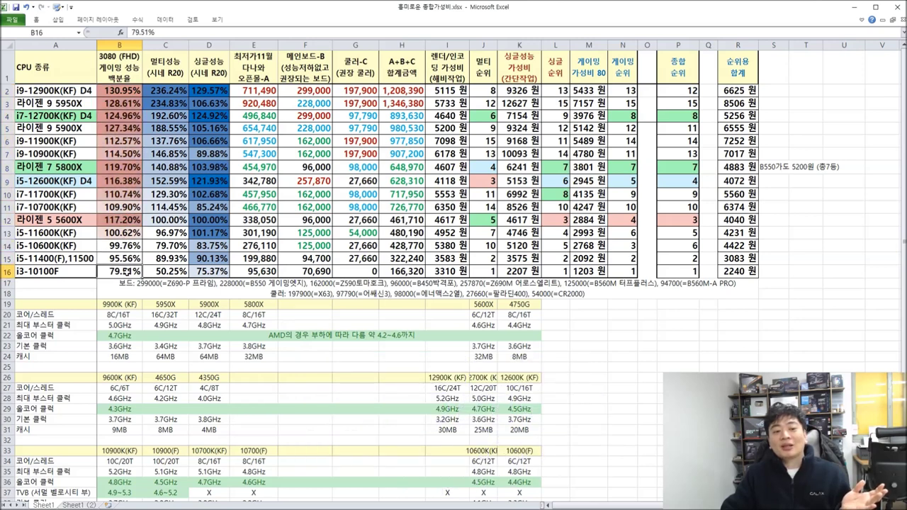
{"action": "left_click", "coordinate": [128, 260]}
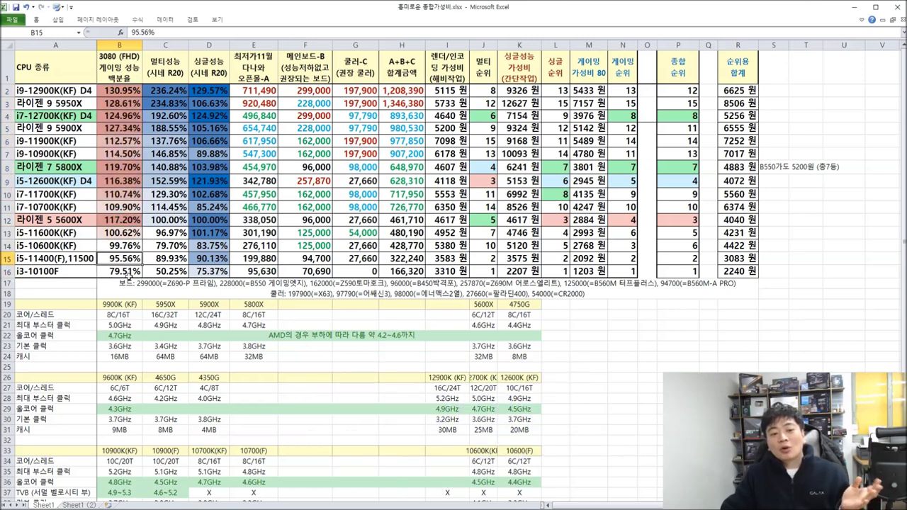
{"action": "left_click", "coordinate": [127, 274]}
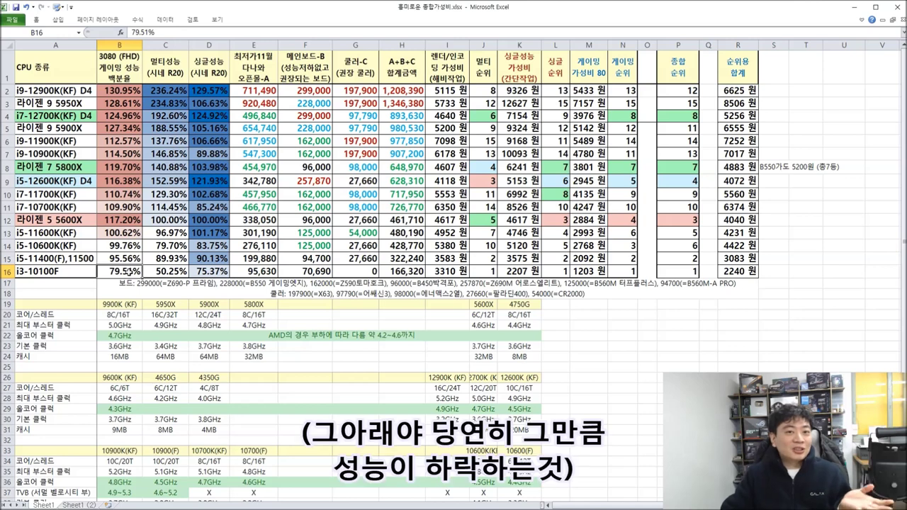
Examine the 멀티성능 and 싱글성능 (시네 R20) columns for all listed CPUs, selecting C and D down to row 16
{"action": "left_click_drag", "start_coordinate": [177, 90], "coordinate": [169, 268]}
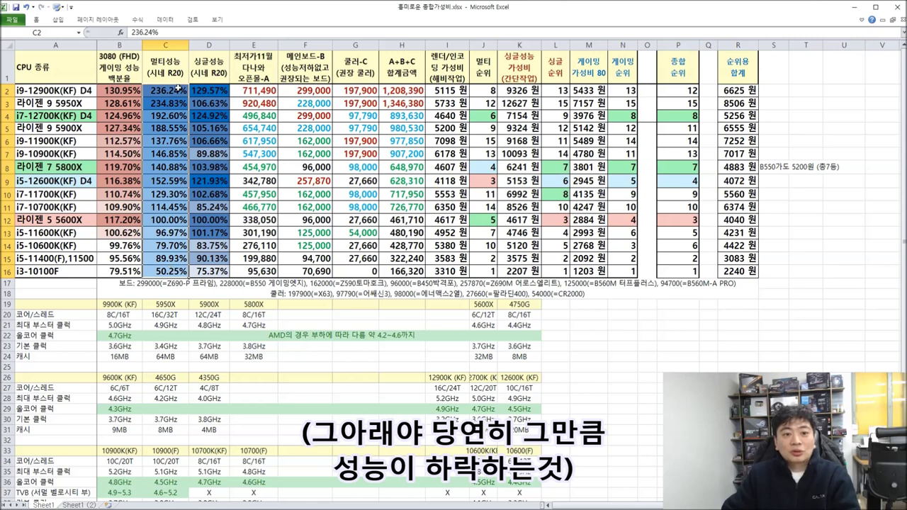
{"action": "left_click", "coordinate": [204, 167]}
{"action": "left_click_drag", "start_coordinate": [212, 92], "coordinate": [208, 273]}
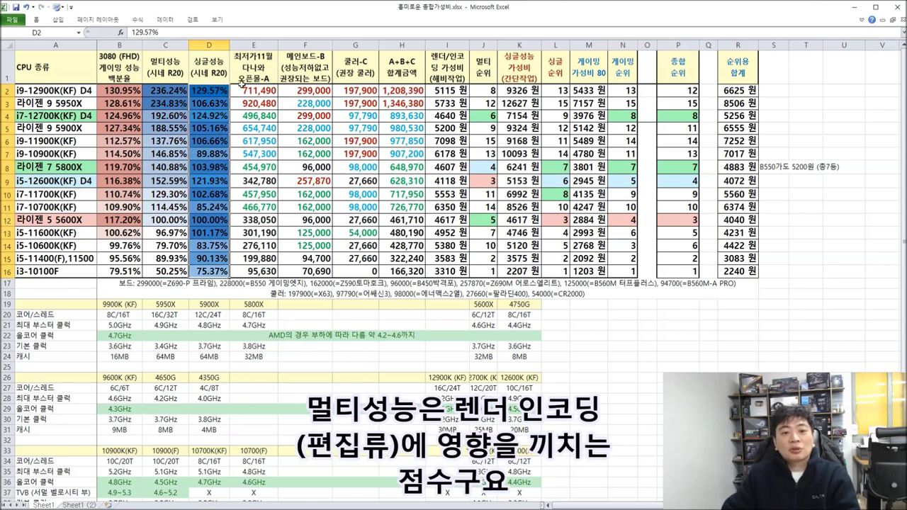
{"action": "key", "text": "Return"}
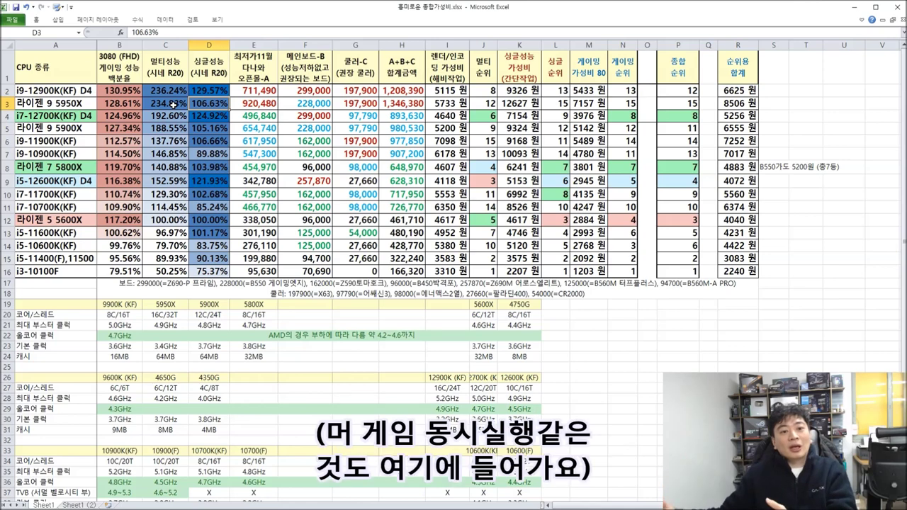
{"action": "left_click_drag", "start_coordinate": [170, 90], "coordinate": [166, 270]}
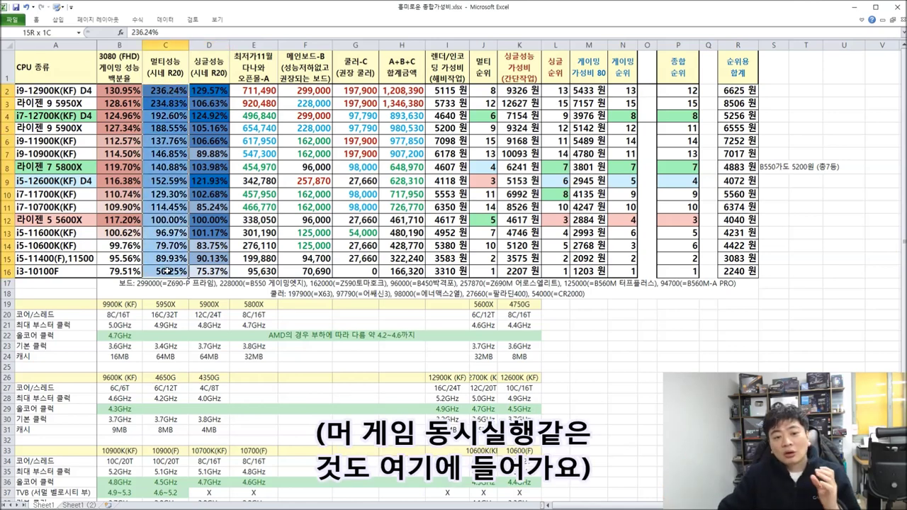
{"action": "left_click_drag", "start_coordinate": [216, 91], "coordinate": [214, 271]}
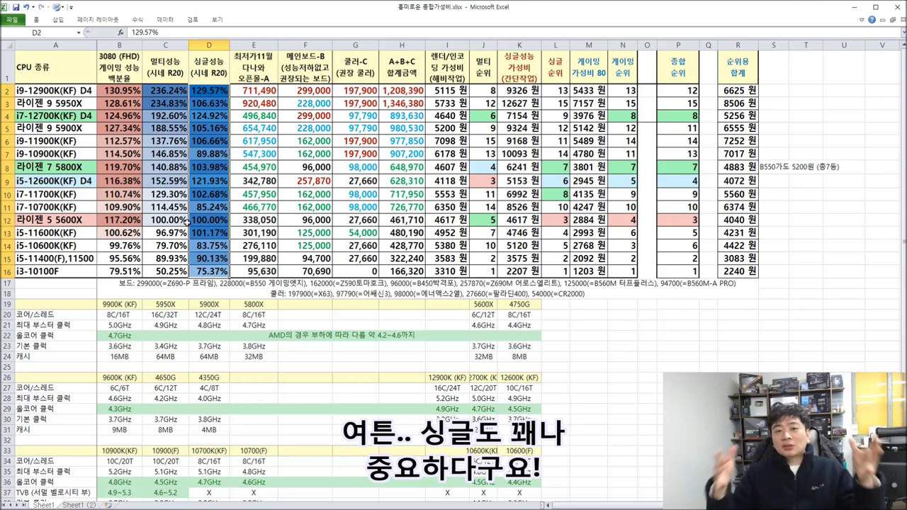
{"action": "left_click_drag", "start_coordinate": [165, 65], "coordinate": [158, 271]}
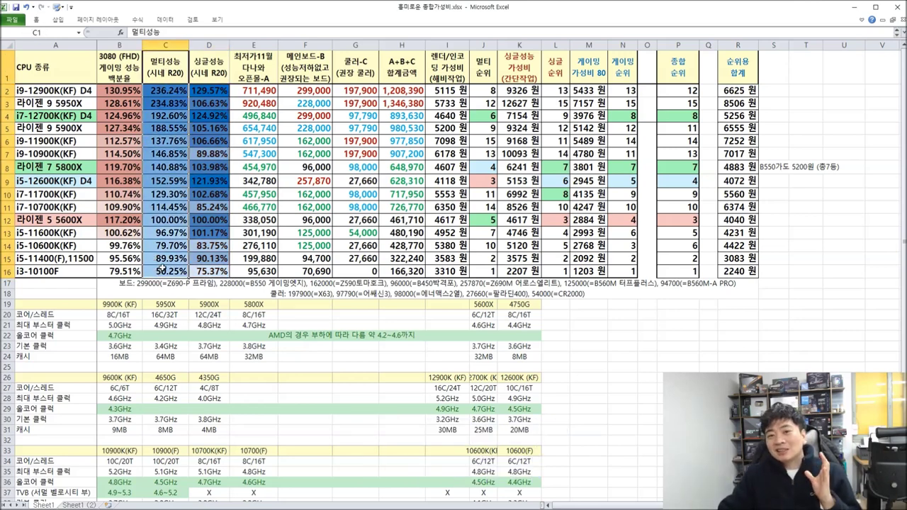
{"action": "left_click_drag", "start_coordinate": [209, 67], "coordinate": [212, 271]}
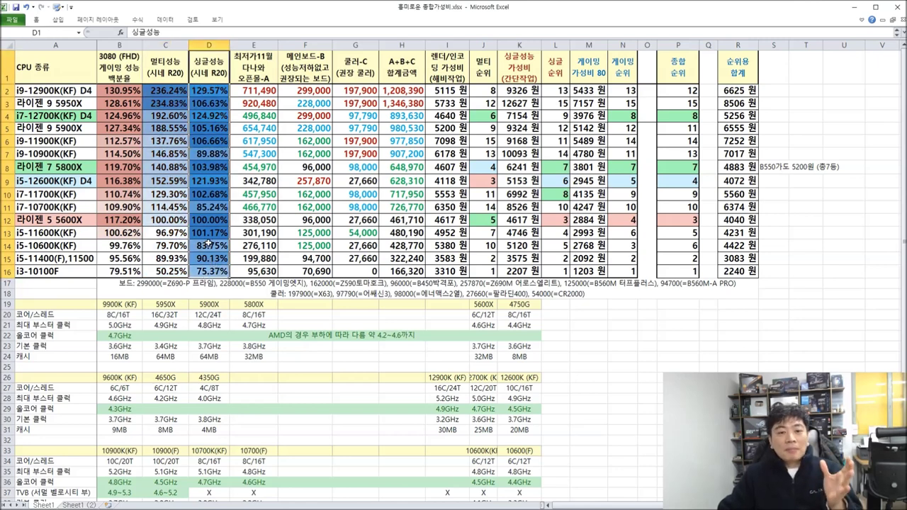
Review the three performance columns B to D together, and the CPU, mainboard and cooler cost headers with the A+B+C total column
{"action": "left_click_drag", "start_coordinate": [117, 66], "coordinate": [210, 266]}
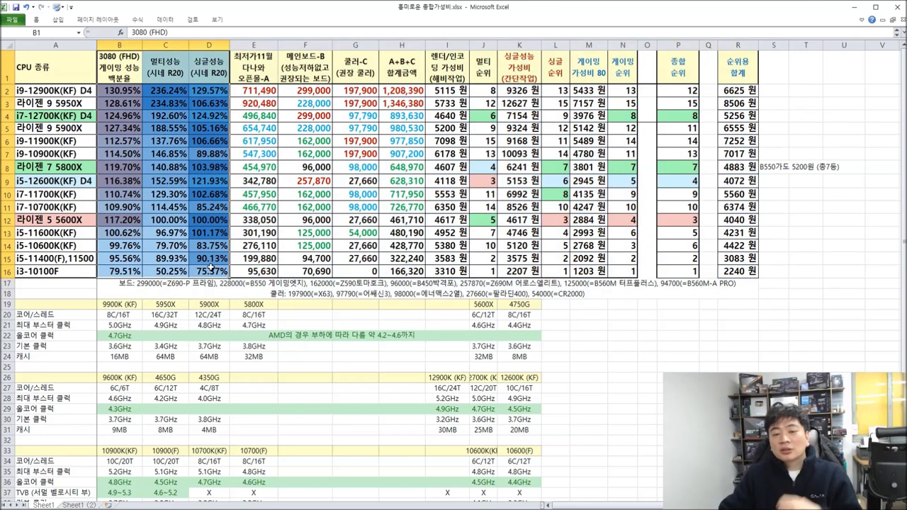
{"action": "left_click", "coordinate": [314, 128]}
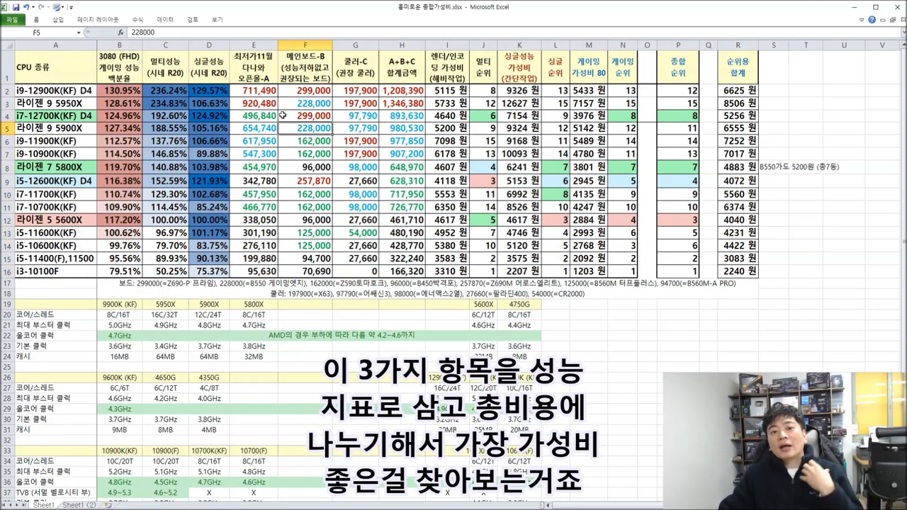
{"action": "left_click", "coordinate": [275, 68]}
{"action": "left_click", "coordinate": [317, 69]}
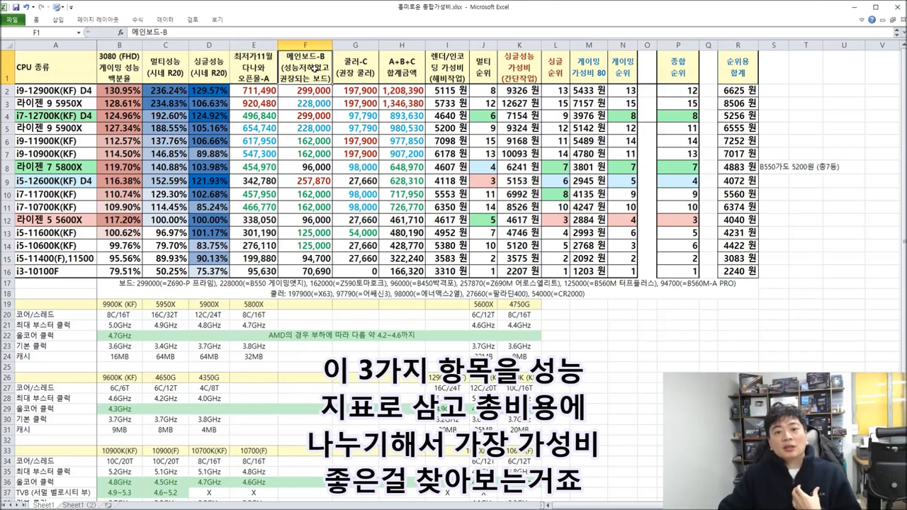
{"action": "left_click", "coordinate": [366, 73]}
{"action": "left_click", "coordinate": [400, 68]}
{"action": "left_click_drag", "start_coordinate": [400, 69], "coordinate": [405, 269]}
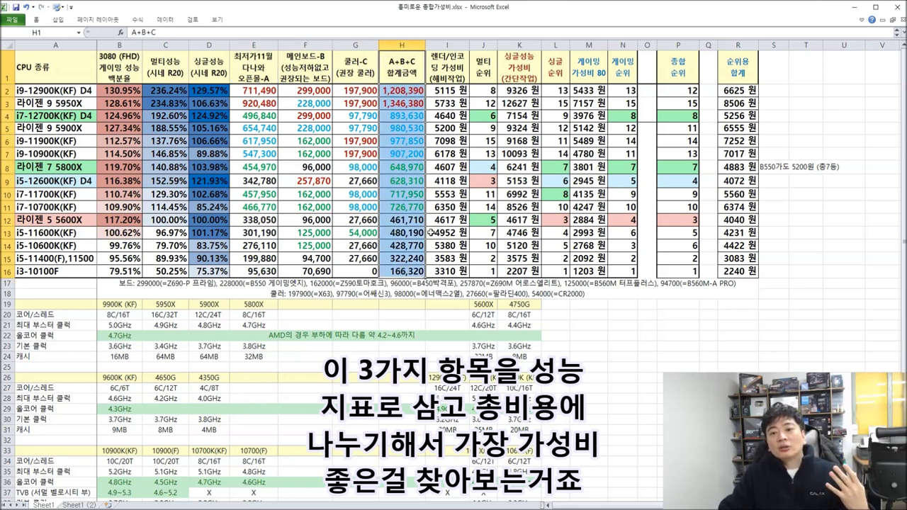
Review the rendering, single-core and gaming value columns along with the 순위용 합계 totals and the 종합 순위 ranking
{"action": "left_click_drag", "start_coordinate": [451, 88], "coordinate": [451, 270]}
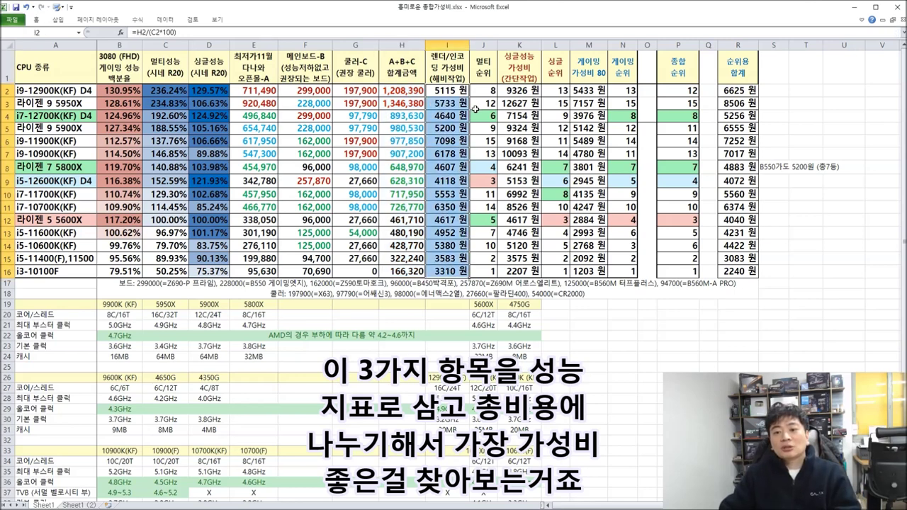
{"action": "left_click_drag", "start_coordinate": [530, 90], "coordinate": [525, 269]}
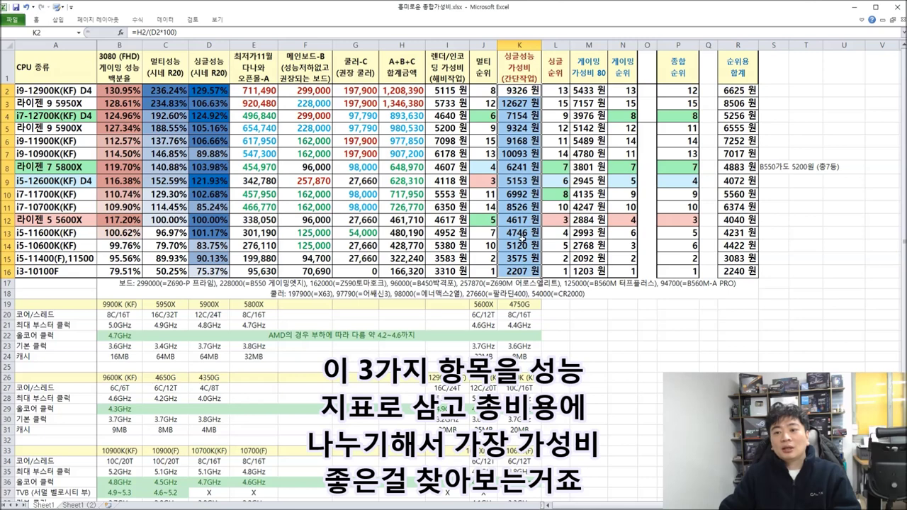
{"action": "left_click", "coordinate": [447, 65]}
{"action": "left_click", "coordinate": [516, 64]}
{"action": "left_click", "coordinate": [596, 69]}
{"action": "left_click", "coordinate": [730, 68]}
{"action": "left_click_drag", "start_coordinate": [740, 90], "coordinate": [740, 269]}
{"action": "left_click_drag", "start_coordinate": [686, 223], "coordinate": [675, 97]}
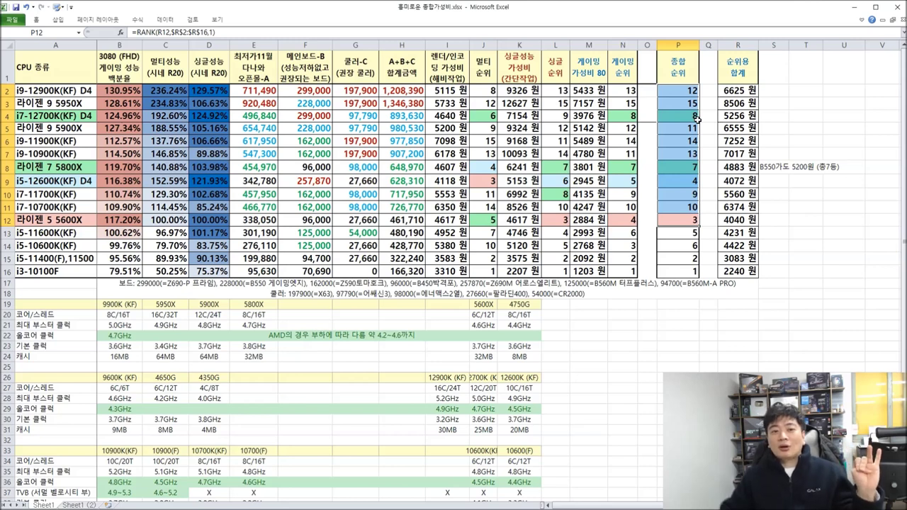
Highlight the performance figures in B2:D16 and the mainboard prices in F2:F16, and check the 라이젠 9 5950X's board price
{"action": "left_click_drag", "start_coordinate": [115, 95], "coordinate": [199, 272]}
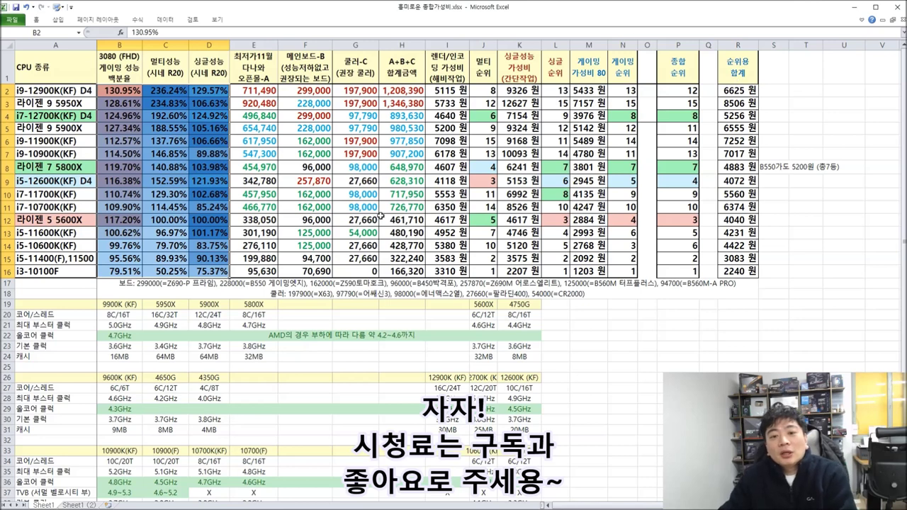
{"action": "left_click", "coordinate": [308, 114]}
{"action": "left_click_drag", "start_coordinate": [312, 92], "coordinate": [322, 272]}
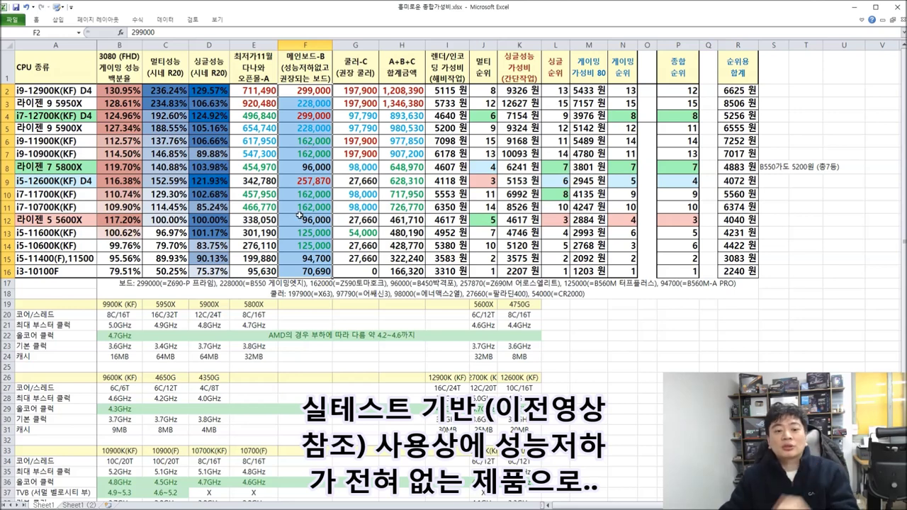
{"action": "left_click", "coordinate": [58, 107]}
{"action": "left_click", "coordinate": [297, 102]}
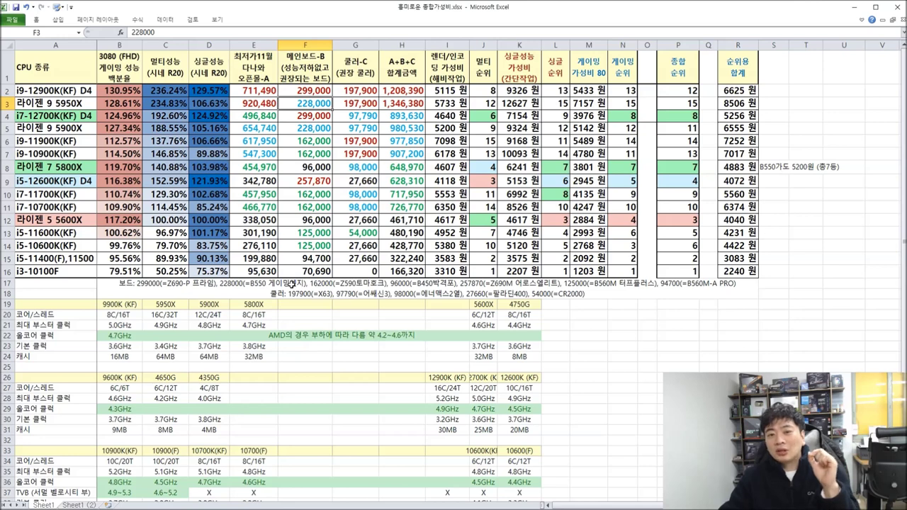
Review the mainboard and cooler price note in row 17, highlighting the Z590 토마호크 and B450 박격포 entries and the whole note
{"action": "left_click", "coordinate": [355, 285]}
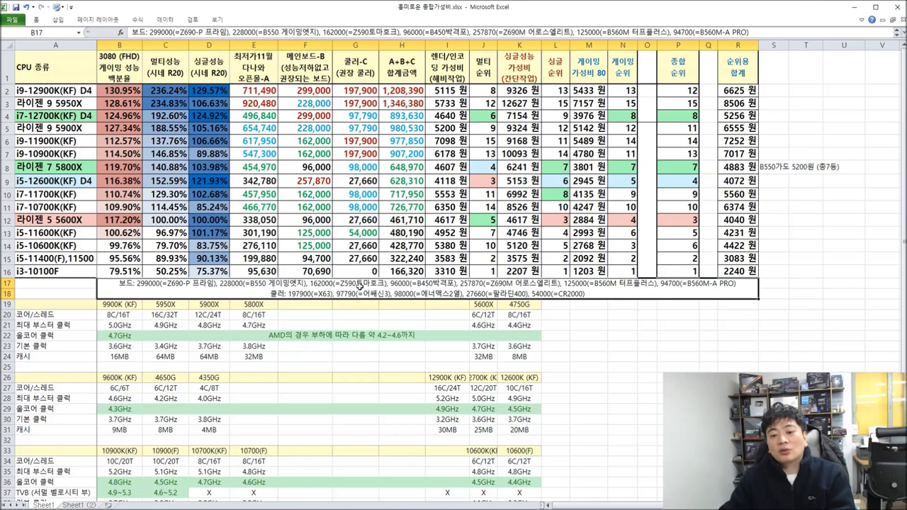
{"action": "double_click", "coordinate": [326, 285]}
{"action": "left_click_drag", "start_coordinate": [310, 283], "coordinate": [383, 284]}
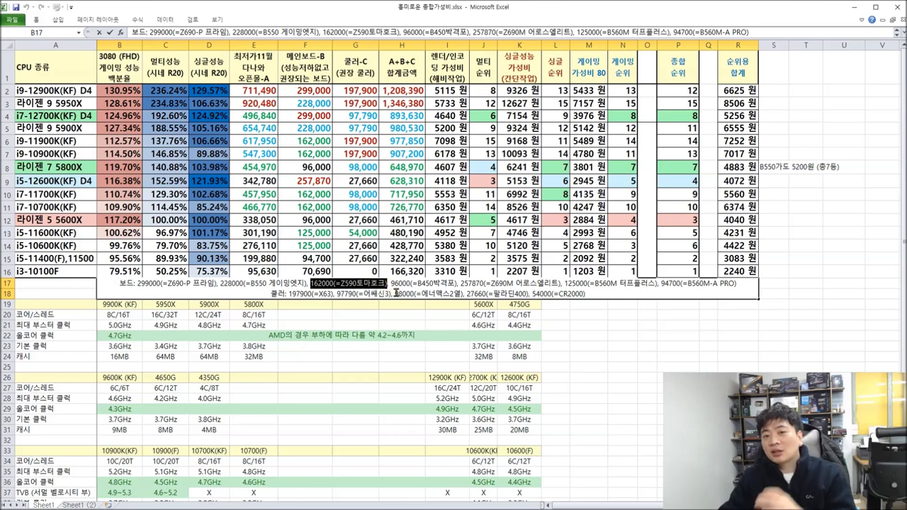
{"action": "left_click_drag", "start_coordinate": [391, 283], "coordinate": [458, 283]}
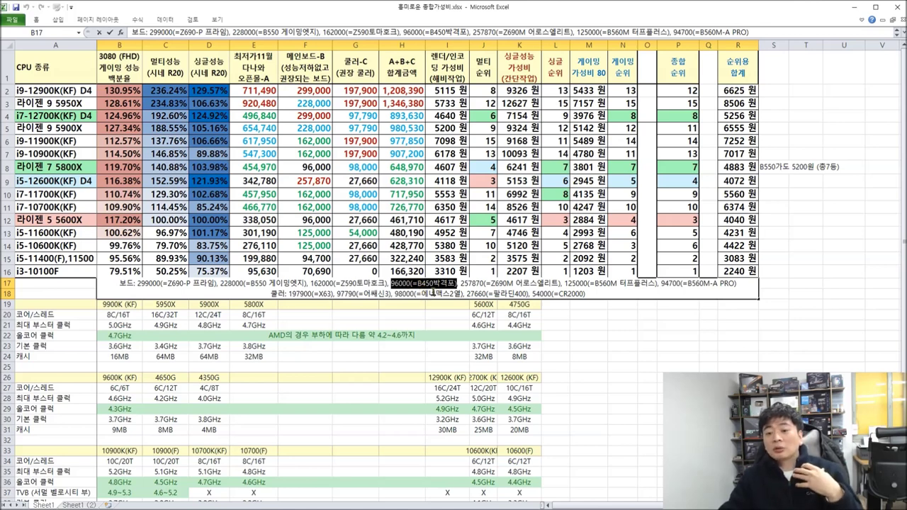
{"action": "left_click", "coordinate": [464, 284]}
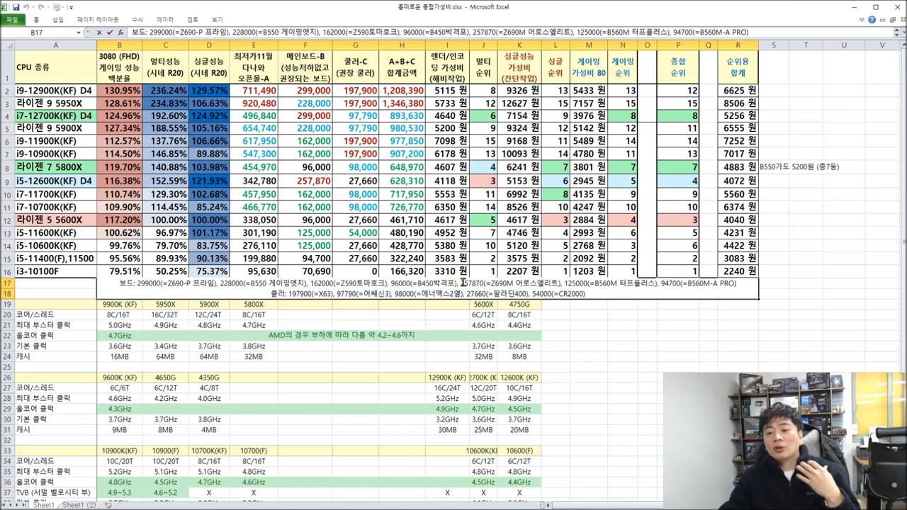
{"action": "left_click_drag", "start_coordinate": [126, 282], "coordinate": [745, 293]}
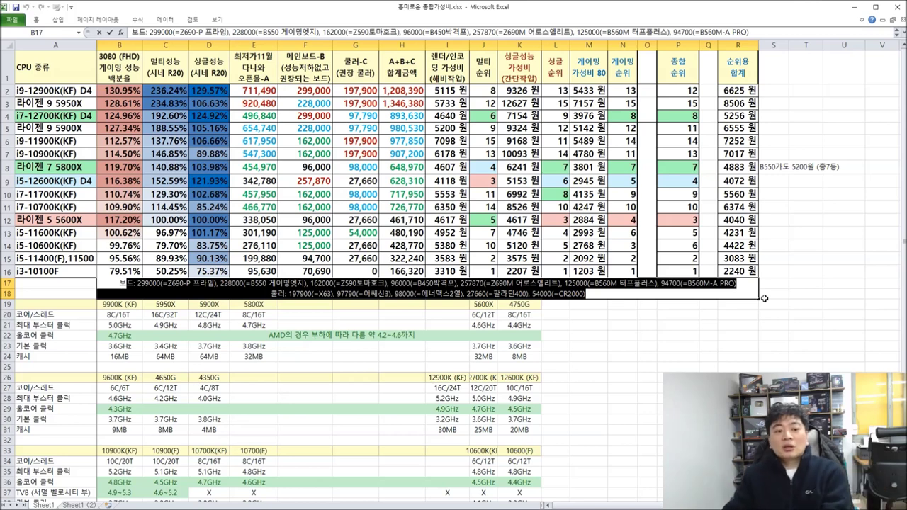
{"action": "left_click", "coordinate": [676, 367]}
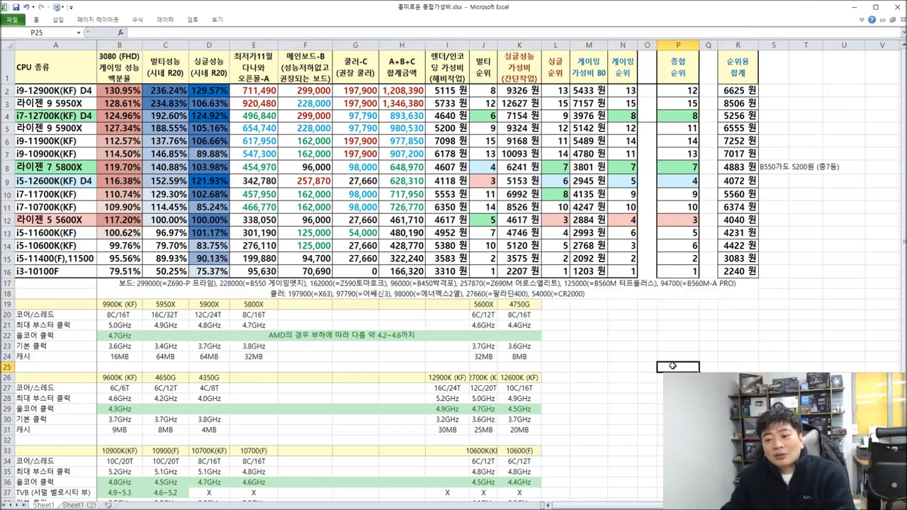
Examine the i3-10100F's multi, single, gaming and overall ranks, along with its 순위용 합계 value in row 16
{"action": "left_click", "coordinate": [482, 267]}
{"action": "left_click", "coordinate": [555, 272]}
{"action": "left_click", "coordinate": [623, 271]}
{"action": "left_click", "coordinate": [679, 271]}
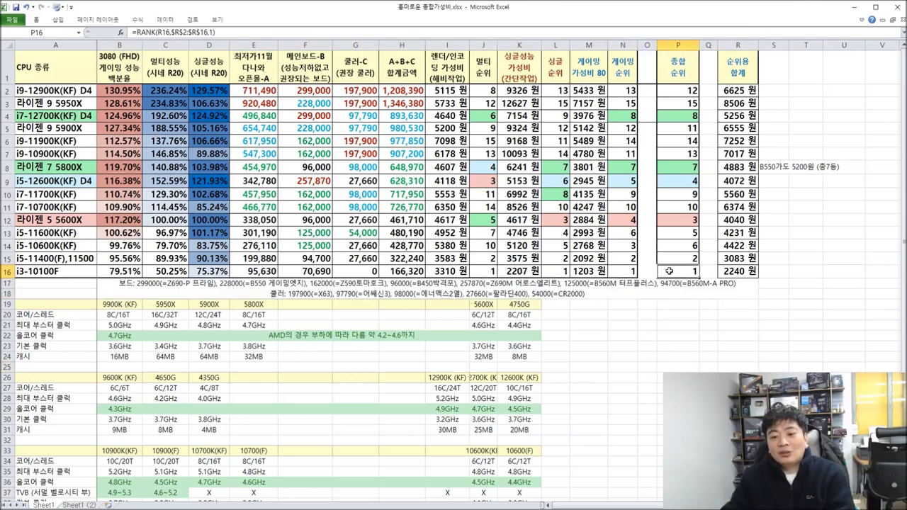
{"action": "left_click", "coordinate": [60, 272]}
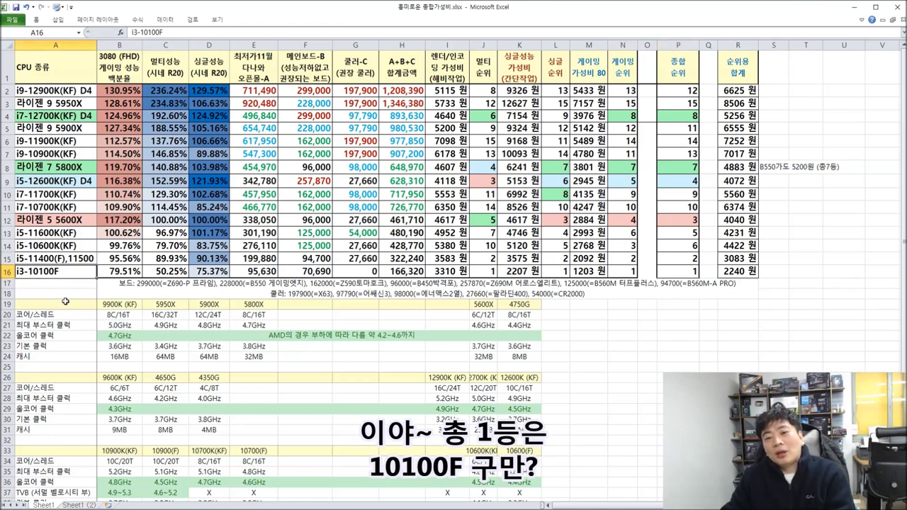
{"action": "left_click_drag", "start_coordinate": [740, 271], "coordinate": [51, 274]}
{"action": "left_click", "coordinate": [737, 271]}
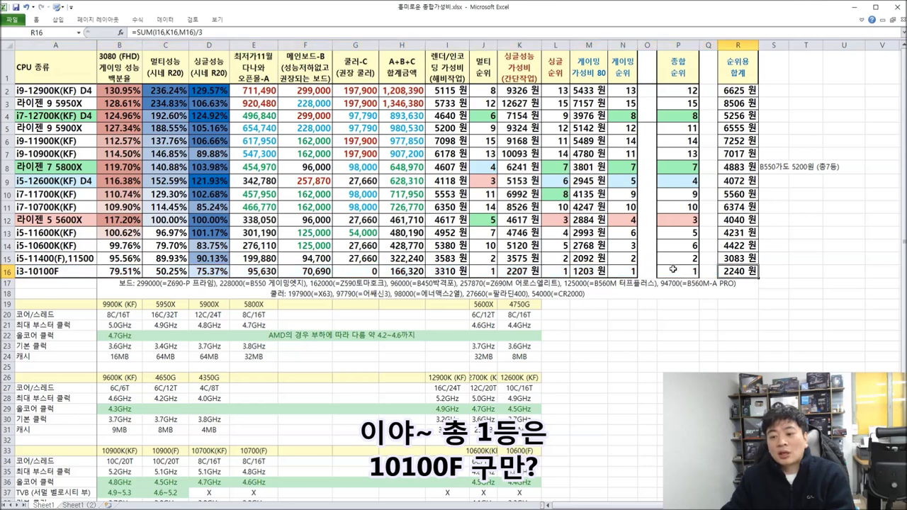
Check the i3-10100F's A+B+C total against its cooler, mainboard and CPU prices, and highlight its row from A to R
{"action": "left_click", "coordinate": [416, 272]}
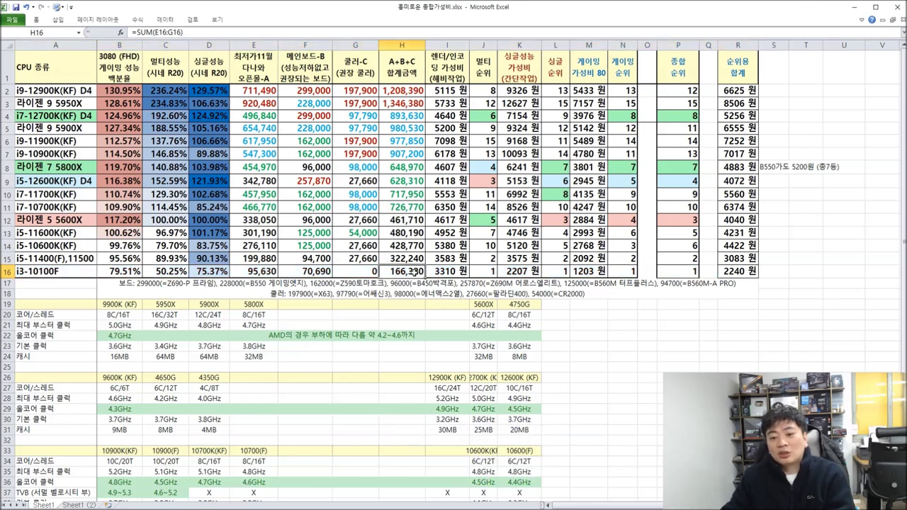
{"action": "left_click", "coordinate": [365, 274]}
{"action": "left_click", "coordinate": [312, 274]}
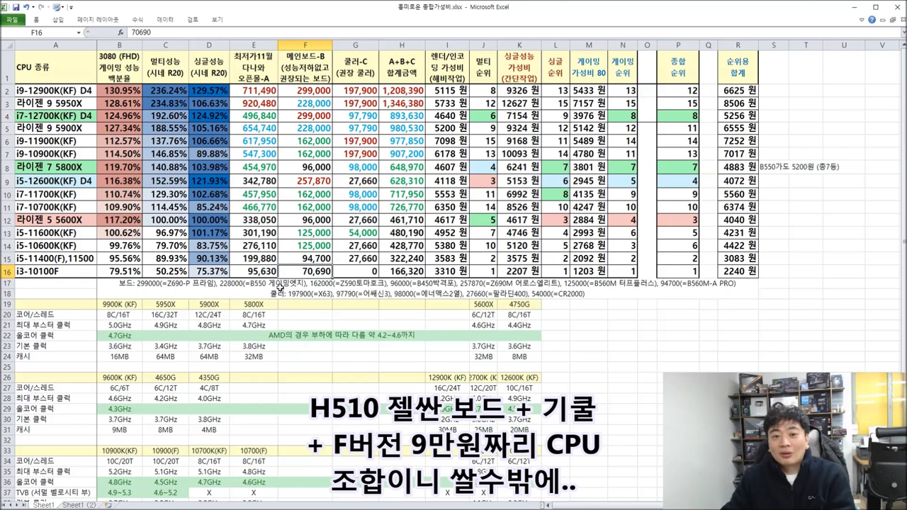
{"action": "left_click", "coordinate": [253, 274]}
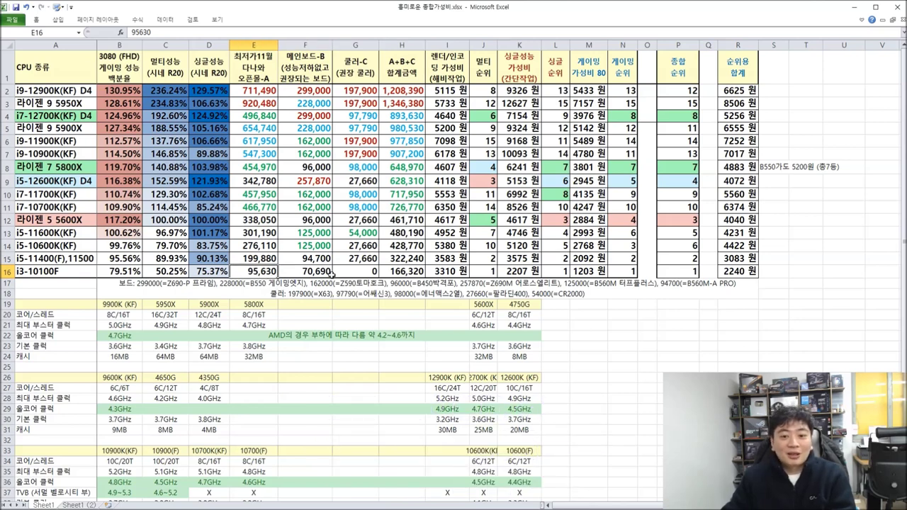
{"action": "left_click", "coordinate": [405, 273]}
{"action": "left_click", "coordinate": [305, 272]}
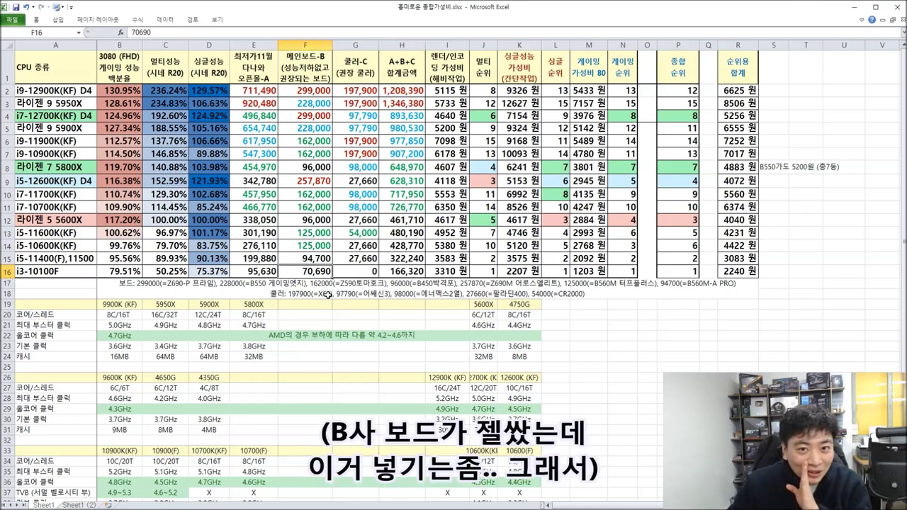
{"action": "left_click_drag", "start_coordinate": [43, 271], "coordinate": [736, 271]}
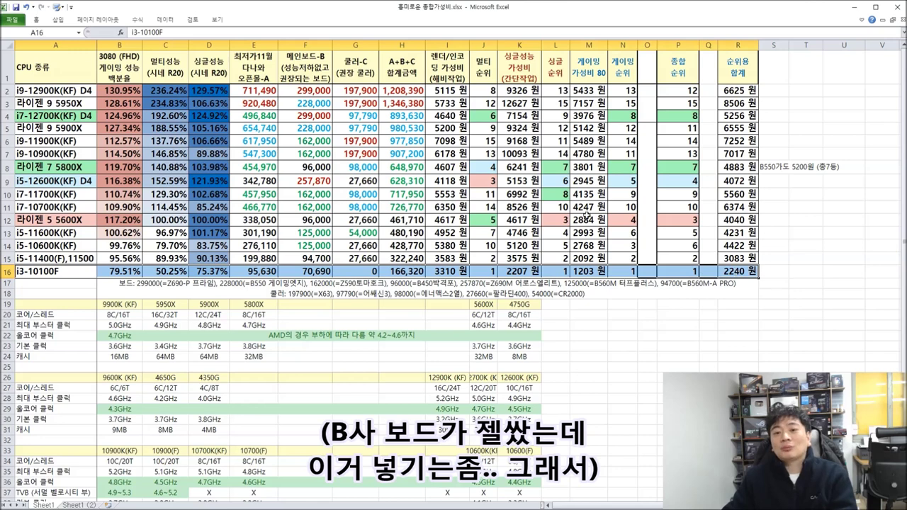
Compare the A+B+C totals of the higher-priced CPUs and the 라이젠 7 5800X with the i3-10100F's total
{"action": "left_click", "coordinate": [412, 91]}
{"action": "left_click_drag", "start_coordinate": [412, 91], "coordinate": [414, 209]}
{"action": "left_click", "coordinate": [413, 167]}
{"action": "left_click", "coordinate": [418, 272]}
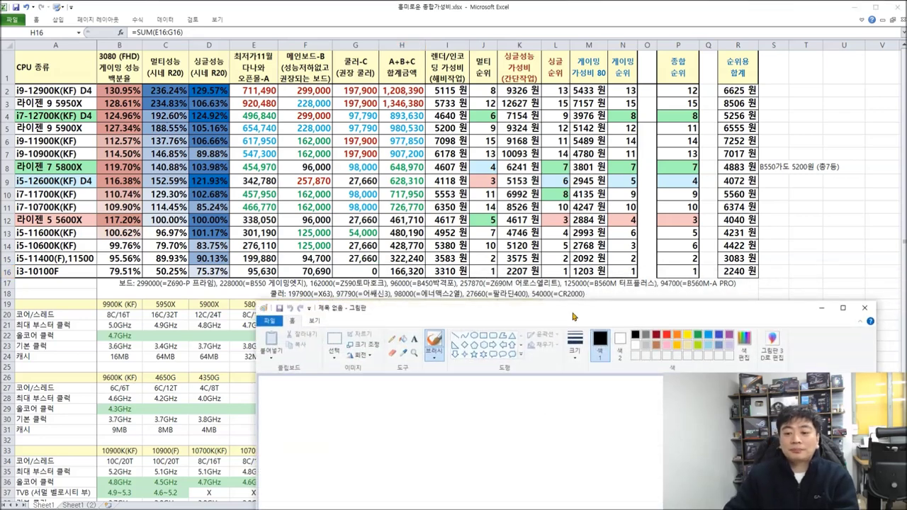
Switch to Paint, move its window up over the sheet, and handwrite 3080, 200 and 180~190 on the blank canvas
{"action": "left_click_drag", "start_coordinate": [574, 316], "coordinate": [553, 53]}
{"action": "left_click_drag", "start_coordinate": [340, 136], "coordinate": [343, 170]}
{"action": "left_click_drag", "start_coordinate": [359, 145], "coordinate": [374, 172]}
{"action": "mouse_move", "coordinate": [386, 131]}
{"action": "left_mouse_down"}
{"action": "mouse_move", "coordinate": [399, 170]}
{"action": "mouse_move", "coordinate": [425, 168]}
{"action": "left_mouse_up"}
{"action": "mouse_move", "coordinate": [508, 142]}
{"action": "left_mouse_down"}
{"action": "mouse_move", "coordinate": [505, 166]}
{"action": "mouse_move", "coordinate": [554, 150]}
{"action": "left_mouse_up"}
{"action": "left_click_drag", "start_coordinate": [346, 210], "coordinate": [344, 252]}
{"action": "left_click_drag", "start_coordinate": [359, 219], "coordinate": [375, 248]}
{"action": "mouse_move", "coordinate": [391, 225]}
{"action": "left_mouse_down"}
{"action": "mouse_move", "coordinate": [380, 248]}
{"action": "mouse_move", "coordinate": [394, 226]}
{"action": "left_mouse_up"}
{"action": "left_click_drag", "start_coordinate": [425, 234], "coordinate": [462, 229]}
{"action": "left_click_drag", "start_coordinate": [472, 216], "coordinate": [467, 248]}
{"action": "left_click_drag", "start_coordinate": [509, 221], "coordinate": [502, 246]}
{"action": "mouse_move", "coordinate": [524, 218]}
{"action": "left_mouse_down"}
{"action": "mouse_move", "coordinate": [515, 234]}
{"action": "mouse_move", "coordinate": [526, 217]}
{"action": "left_mouse_up"}
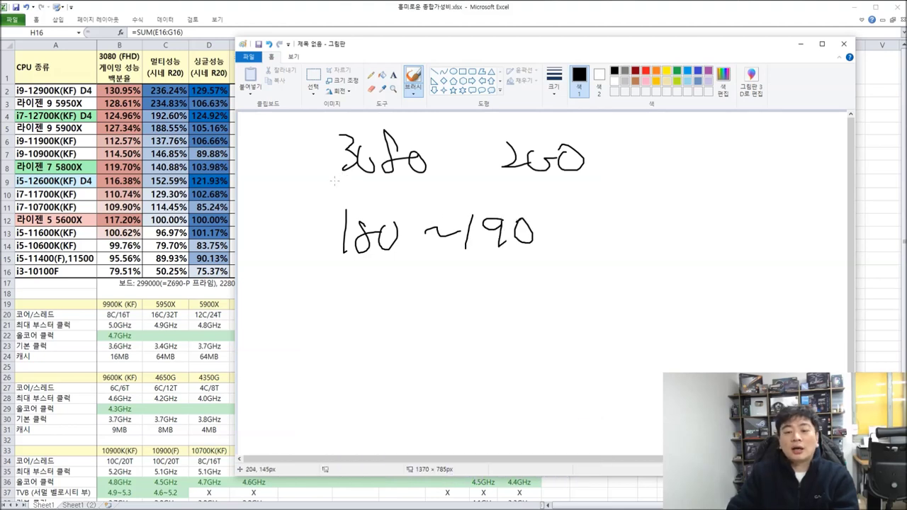
Handwrite 3070 on the canvas, and add 130 beside the 200 with a slash between the two numbers
{"action": "mouse_move", "coordinate": [671, 202]}
{"action": "left_mouse_down"}
{"action": "mouse_move", "coordinate": [682, 234]}
{"action": "mouse_move", "coordinate": [710, 213]}
{"action": "mouse_move", "coordinate": [734, 224]}
{"action": "mouse_move", "coordinate": [759, 207]}
{"action": "left_mouse_up"}
{"action": "left_click_drag", "start_coordinate": [638, 134], "coordinate": [632, 169]}
{"action": "mouse_move", "coordinate": [644, 140]}
{"action": "left_mouse_down"}
{"action": "mouse_move", "coordinate": [655, 151]}
{"action": "mouse_move", "coordinate": [647, 168]}
{"action": "left_mouse_up"}
{"action": "mouse_move", "coordinate": [674, 142]}
{"action": "left_mouse_down"}
{"action": "mouse_move", "coordinate": [666, 159]}
{"action": "mouse_move", "coordinate": [679, 140]}
{"action": "left_mouse_up"}
{"action": "left_click_drag", "start_coordinate": [621, 120], "coordinate": [589, 183]}
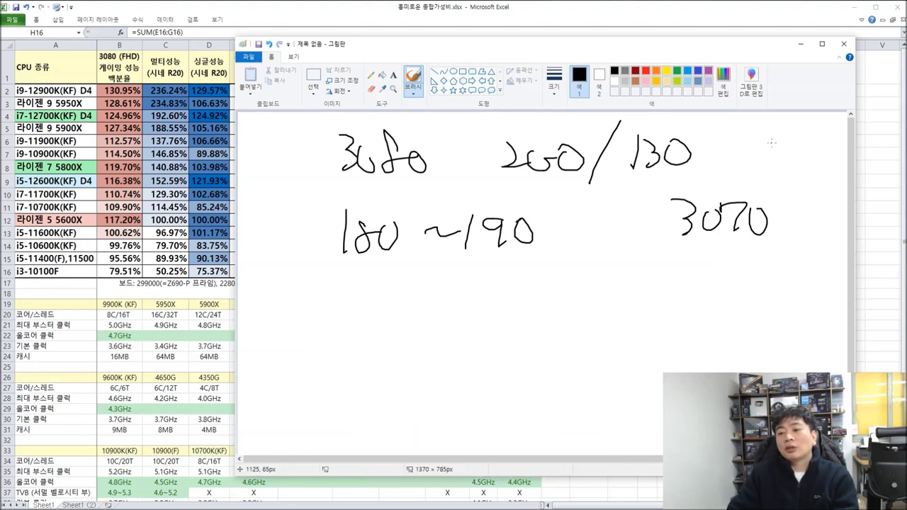
Draw a curved double-headed arrow linking 200 and 130, and handwrite 120 inside a box below it
{"action": "mouse_move", "coordinate": [560, 187]}
{"action": "left_mouse_down"}
{"action": "mouse_move", "coordinate": [619, 180]}
{"action": "mouse_move", "coordinate": [557, 182]}
{"action": "left_mouse_up"}
{"action": "left_click_drag", "start_coordinate": [577, 277], "coordinate": [575, 308]}
{"action": "left_click_drag", "start_coordinate": [582, 290], "coordinate": [604, 315]}
{"action": "left_click_drag", "start_coordinate": [617, 283], "coordinate": [615, 285]}
{"action": "mouse_move", "coordinate": [565, 272]}
{"action": "left_mouse_down"}
{"action": "mouse_move", "coordinate": [653, 329]}
{"action": "mouse_move", "coordinate": [542, 273]}
{"action": "left_mouse_up"}
Handwrite 3080 and 3070 under the box with an arrow from 3070 to 3080, add tick marks, and move Paint off the performance columns
{"action": "mouse_move", "coordinate": [431, 337]}
{"action": "left_mouse_down"}
{"action": "mouse_move", "coordinate": [439, 384]}
{"action": "mouse_move", "coordinate": [489, 342]}
{"action": "mouse_move", "coordinate": [496, 354]}
{"action": "mouse_move", "coordinate": [518, 352]}
{"action": "left_mouse_up"}
{"action": "left_click_drag", "start_coordinate": [618, 345], "coordinate": [623, 387]}
{"action": "left_click_drag", "start_coordinate": [659, 355], "coordinate": [682, 373]}
{"action": "left_click_drag", "start_coordinate": [709, 344], "coordinate": [711, 347]}
{"action": "mouse_move", "coordinate": [621, 385]}
{"action": "left_mouse_down"}
{"action": "mouse_move", "coordinate": [583, 419]}
{"action": "mouse_move", "coordinate": [539, 394]}
{"action": "left_mouse_up"}
{"action": "left_click_drag", "start_coordinate": [545, 387], "coordinate": [555, 396]}
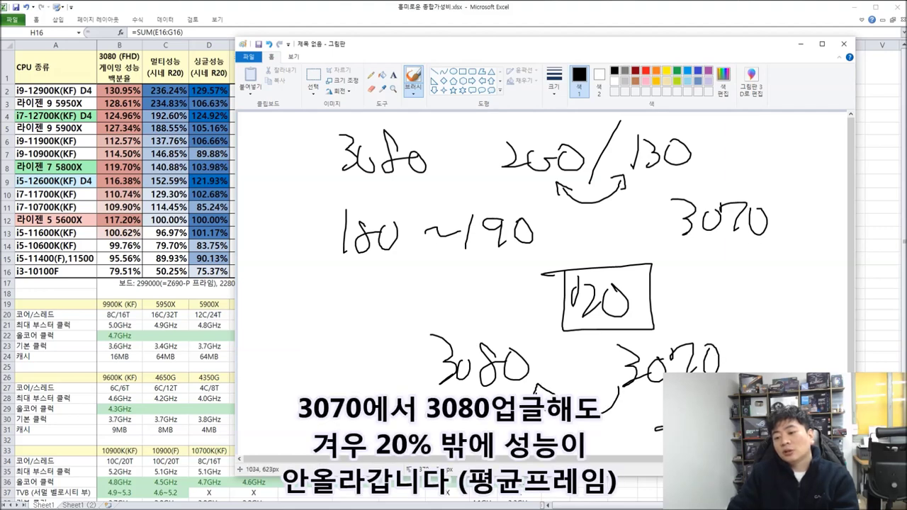
{"action": "left_click_drag", "start_coordinate": [570, 259], "coordinate": [551, 288]}
{"action": "left_click_drag", "start_coordinate": [604, 46], "coordinate": [837, 48]}
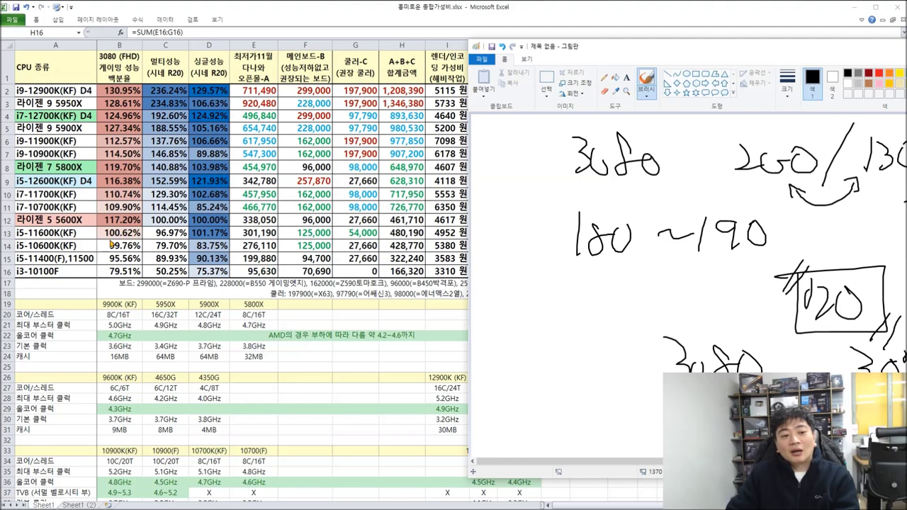
Return to the Excel sheet and compare the 3080 gaming performance percentages of the i9-12900K(KF) D4 and the i3-10100F
{"action": "left_click", "coordinate": [114, 277]}
{"action": "left_click", "coordinate": [122, 89]}
{"action": "left_click", "coordinate": [123, 271]}
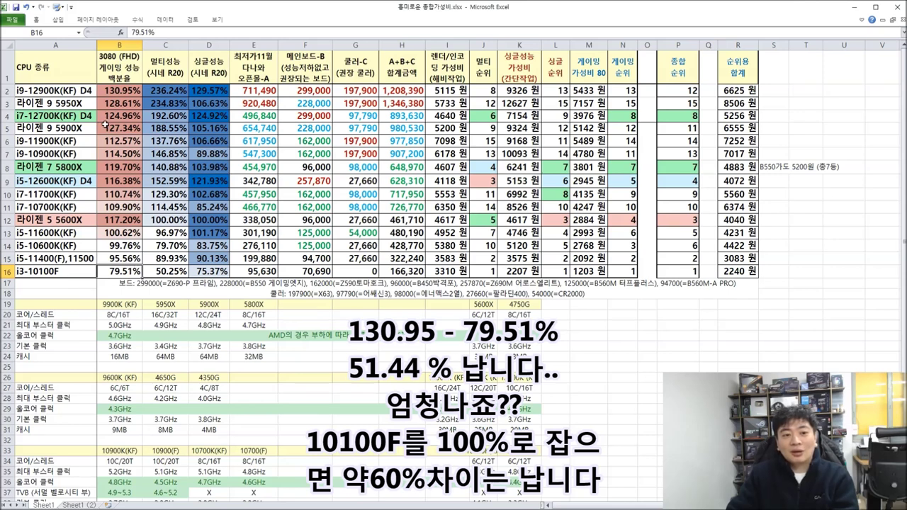
{"action": "left_click", "coordinate": [111, 93]}
{"action": "left_click", "coordinate": [78, 95]}
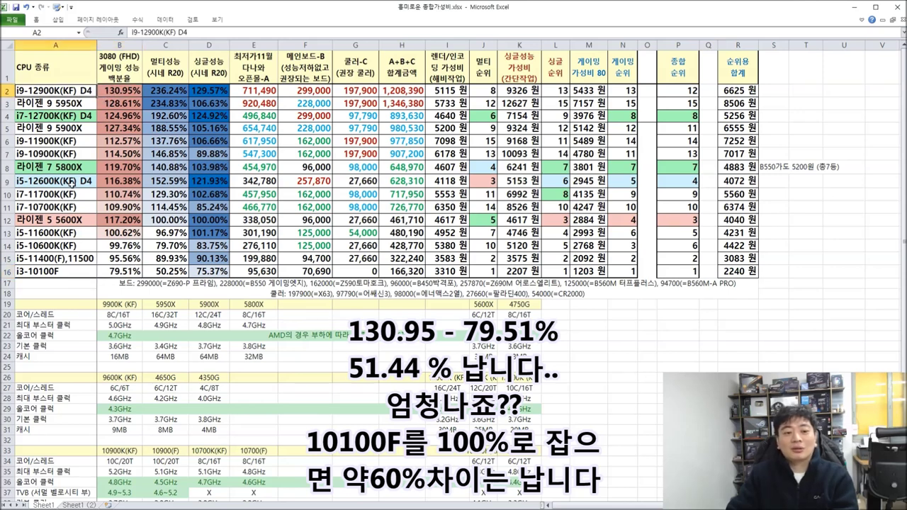
Compare the 라이젠 5 5600X's A+B+C total in column H with the i3-10100F's total
{"action": "left_click", "coordinate": [72, 227]}
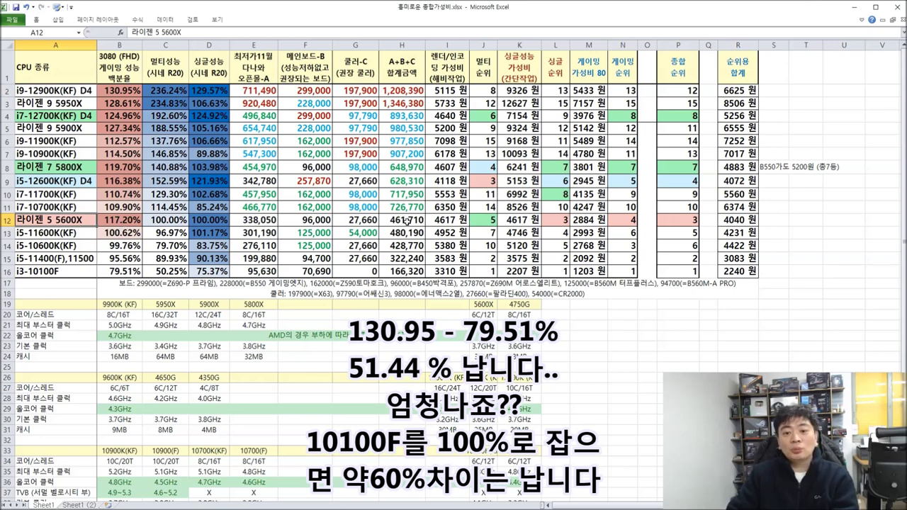
{"action": "left_click", "coordinate": [406, 222]}
{"action": "left_click", "coordinate": [399, 273]}
{"action": "left_click", "coordinate": [398, 222]}
{"action": "left_click", "coordinate": [401, 272]}
{"action": "left_click", "coordinate": [400, 222]}
{"action": "left_click", "coordinate": [399, 269]}
{"action": "left_click", "coordinate": [404, 225]}
{"action": "left_click", "coordinate": [402, 271]}
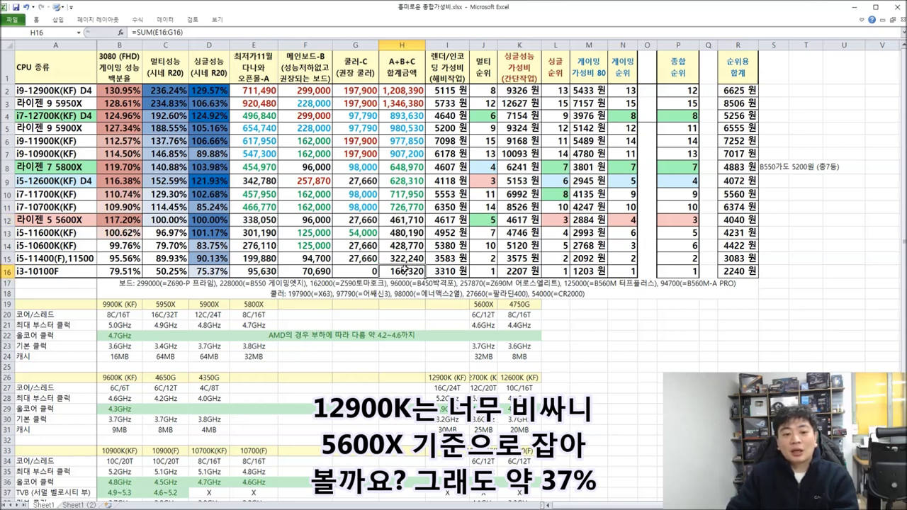
Compare the 라이젠 5 5600X's 3080 gaming performance percentage in B12 with the i3-10100F's in B16
{"action": "left_click", "coordinate": [129, 224]}
{"action": "left_click", "coordinate": [126, 274]}
{"action": "left_click", "coordinate": [125, 223]}
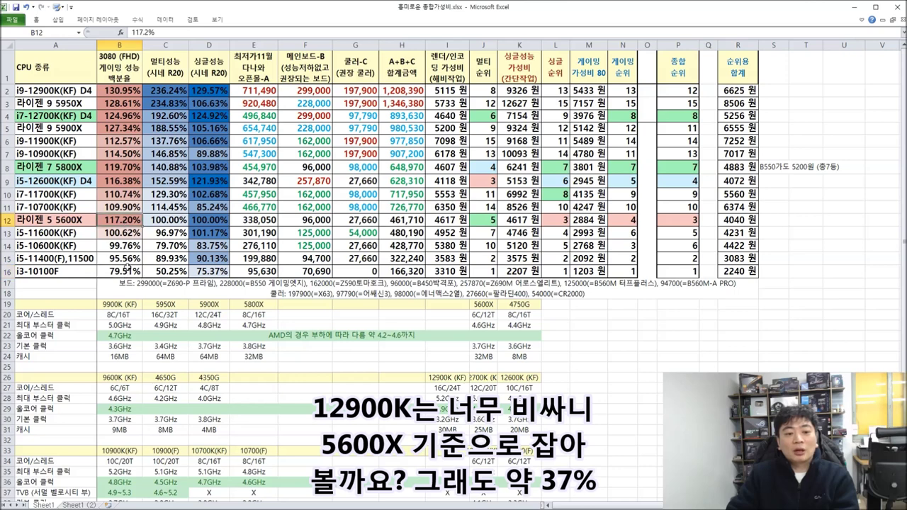
{"action": "left_click", "coordinate": [110, 272]}
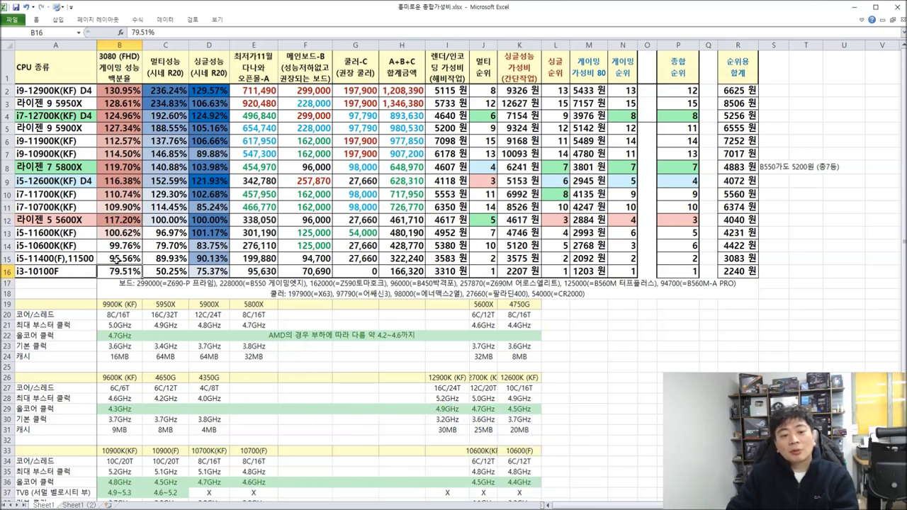
{"action": "left_click", "coordinate": [123, 221]}
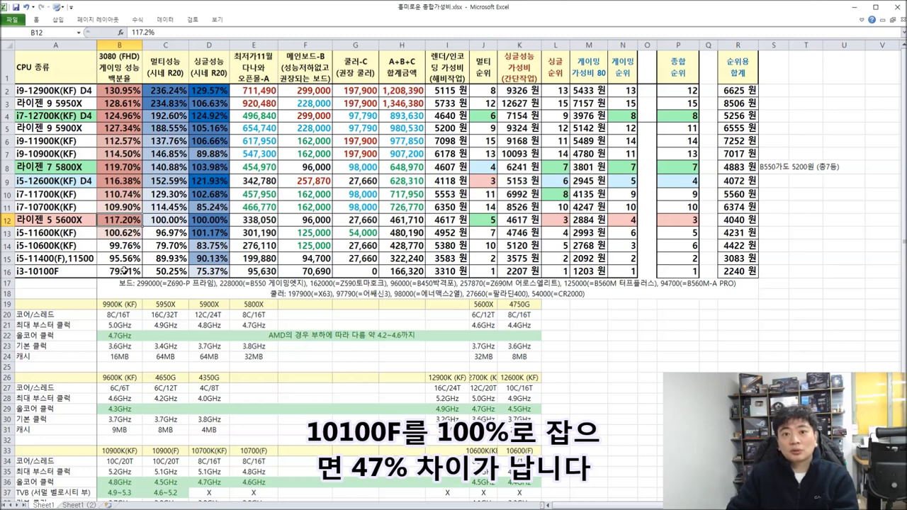
{"action": "left_click", "coordinate": [124, 274]}
Highlight the whole gaming performance range B2:B16 and recheck the 라이젠 5 5600X and i3-10100F percentages
{"action": "left_click_drag", "start_coordinate": [117, 89], "coordinate": [117, 268]}
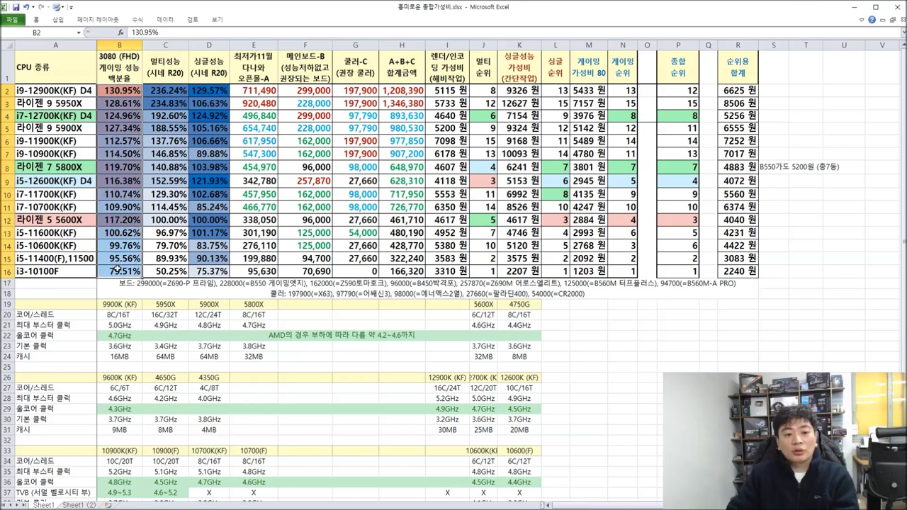
{"action": "left_click", "coordinate": [117, 268]}
{"action": "left_click", "coordinate": [117, 220]}
{"action": "left_click", "coordinate": [118, 272]}
{"action": "left_click", "coordinate": [120, 220]}
{"action": "left_click_drag", "start_coordinate": [118, 259], "coordinate": [117, 270]}
{"action": "left_click", "coordinate": [117, 272]}
Switch back to Paint, circle the lower 3080 and 3070, and add a down arrow and the handwritten label 만원 above the boxed 120
{"action": "key", "text": "alt+Tab"}
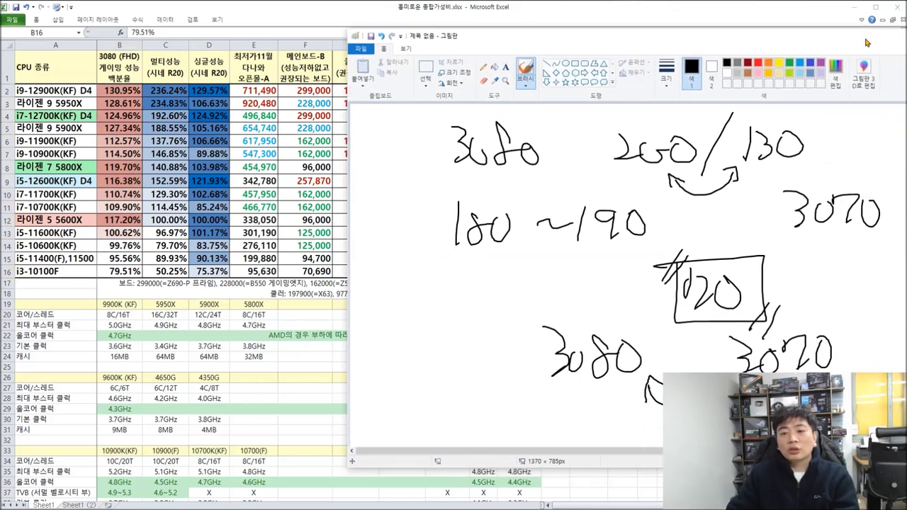
{"action": "left_click_drag", "start_coordinate": [842, 45], "coordinate": [771, 44]}
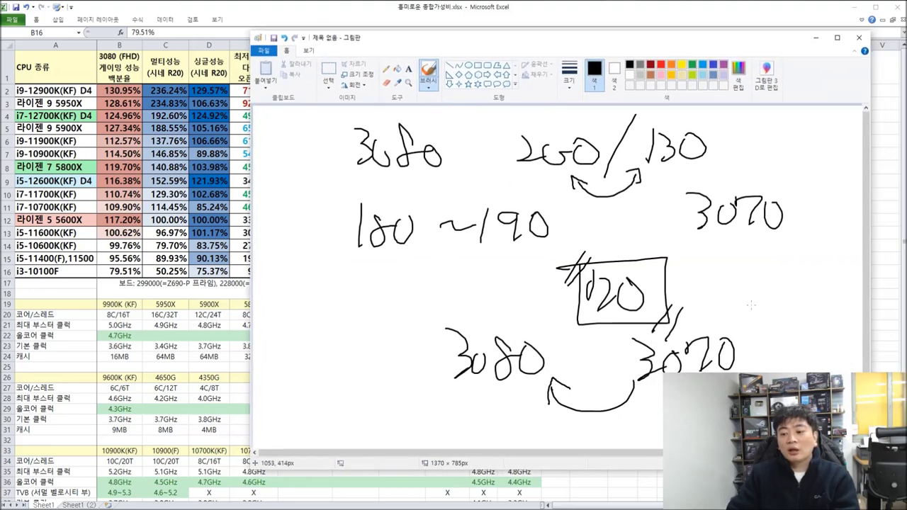
{"action": "mouse_move", "coordinate": [533, 384]}
{"action": "left_mouse_down"}
{"action": "mouse_move", "coordinate": [533, 314]}
{"action": "mouse_move", "coordinate": [539, 385]}
{"action": "left_mouse_up"}
{"action": "left_click_drag", "start_coordinate": [670, 380], "coordinate": [743, 370]}
{"action": "left_click_drag", "start_coordinate": [621, 216], "coordinate": [619, 261]}
{"action": "left_click_drag", "start_coordinate": [601, 245], "coordinate": [647, 255]}
{"action": "mouse_move", "coordinate": [651, 239]}
{"action": "left_mouse_down"}
{"action": "mouse_move", "coordinate": [654, 255]}
{"action": "mouse_move", "coordinate": [675, 253]}
{"action": "left_mouse_up"}
{"action": "left_click_drag", "start_coordinate": [679, 240], "coordinate": [690, 257]}
{"action": "left_click_drag", "start_coordinate": [684, 268], "coordinate": [703, 265]}
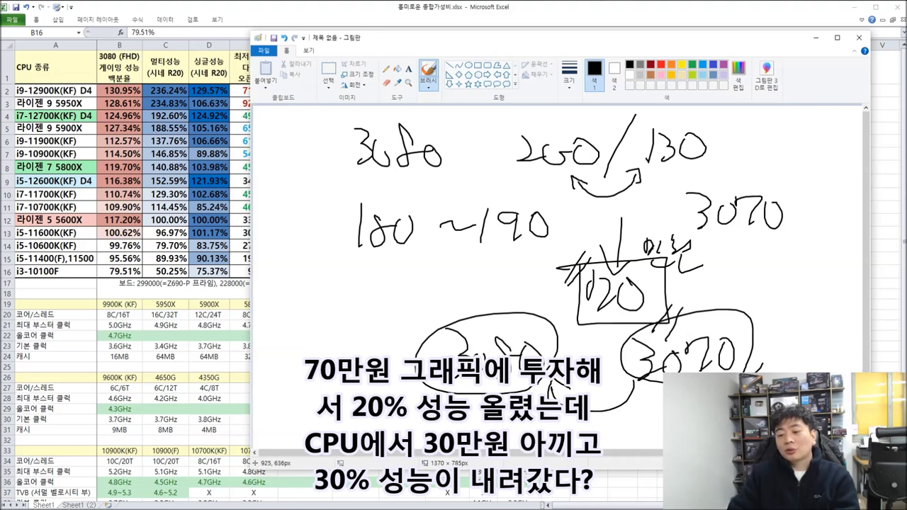
Handwrite -10% to the side of the lower 3080 and draw an oval around it
{"action": "left_click_drag", "start_coordinate": [311, 287], "coordinate": [303, 319]}
{"action": "left_click_drag", "start_coordinate": [327, 289], "coordinate": [351, 292]}
{"action": "left_click_drag", "start_coordinate": [366, 304], "coordinate": [389, 337]}
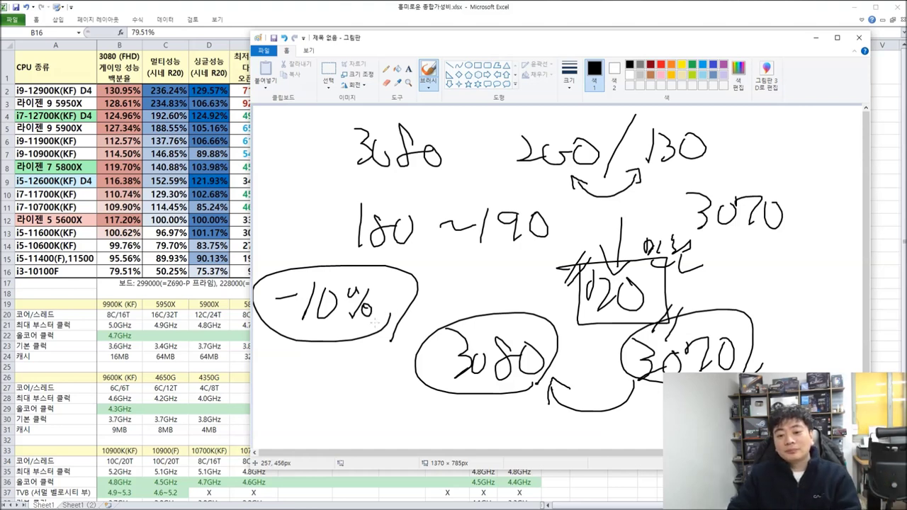
Circle the boxed 120, and handwrite 30 inside its own box next to it
{"action": "mouse_move", "coordinate": [657, 311]}
{"action": "left_mouse_down"}
{"action": "mouse_move", "coordinate": [602, 323]}
{"action": "mouse_move", "coordinate": [654, 316]}
{"action": "left_mouse_up"}
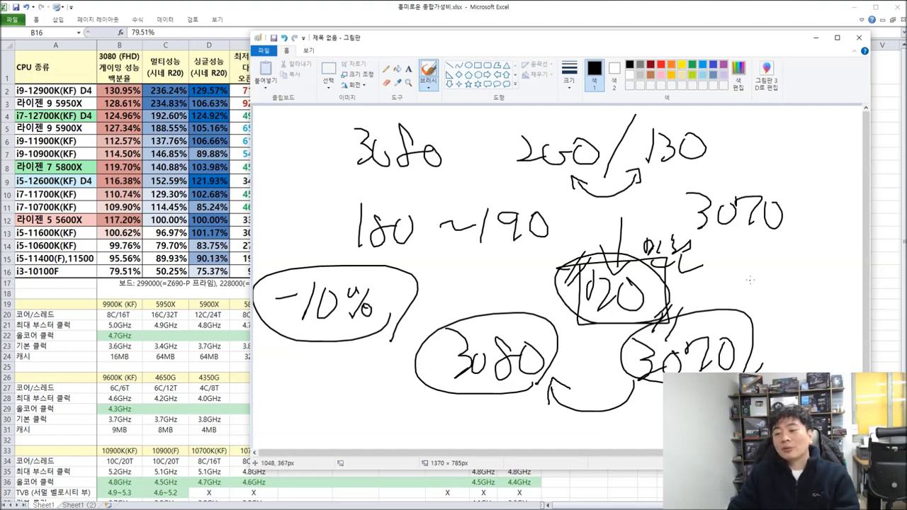
{"action": "mouse_move", "coordinate": [748, 277]}
{"action": "left_mouse_down"}
{"action": "mouse_move", "coordinate": [752, 306]}
{"action": "mouse_move", "coordinate": [769, 286]}
{"action": "left_mouse_up"}
{"action": "mouse_move", "coordinate": [729, 261]}
{"action": "left_mouse_down"}
{"action": "mouse_move", "coordinate": [805, 320]}
{"action": "mouse_move", "coordinate": [729, 254]}
{"action": "left_mouse_up"}
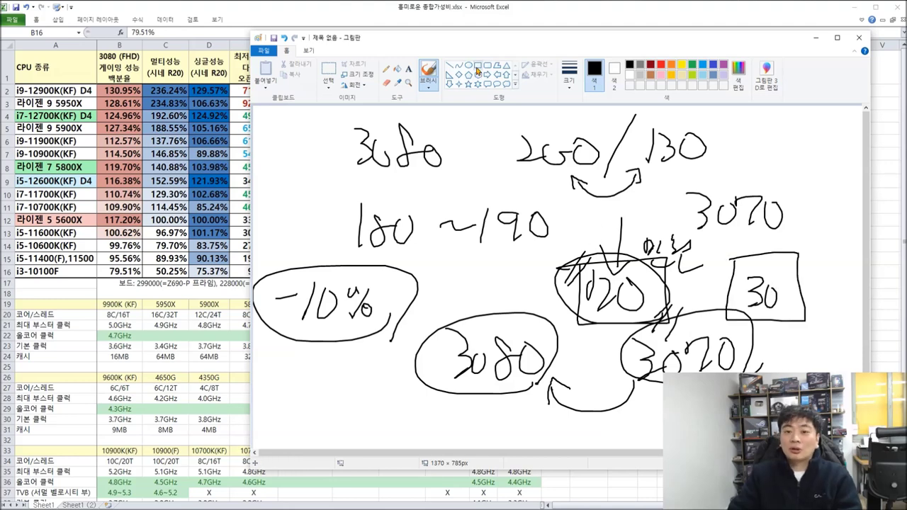
Set the brush colour to red and circle both the boxed 120 and the boxed 30
{"action": "left_click", "coordinate": [662, 64]}
{"action": "left_click_drag", "start_coordinate": [647, 306], "coordinate": [670, 287]}
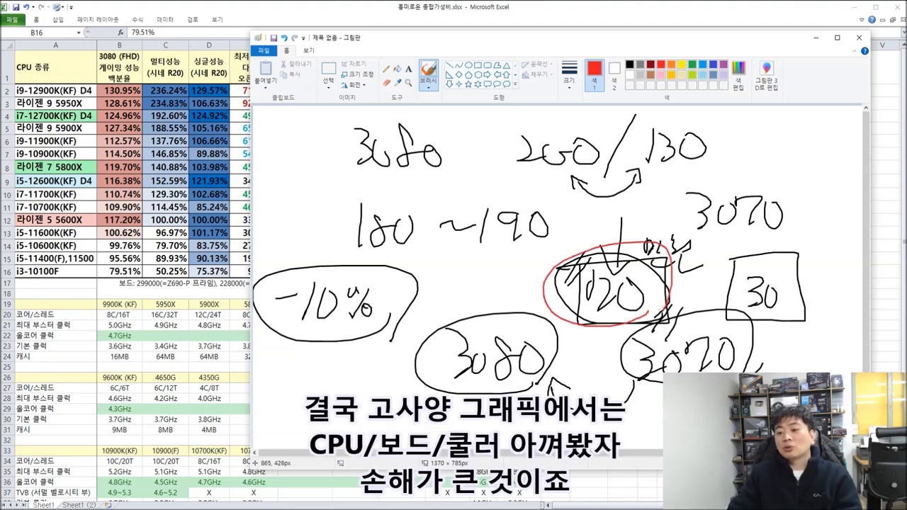
{"action": "mouse_move", "coordinate": [802, 325]}
{"action": "left_mouse_down"}
{"action": "mouse_move", "coordinate": [825, 301]}
{"action": "mouse_move", "coordinate": [805, 319]}
{"action": "left_mouse_up"}
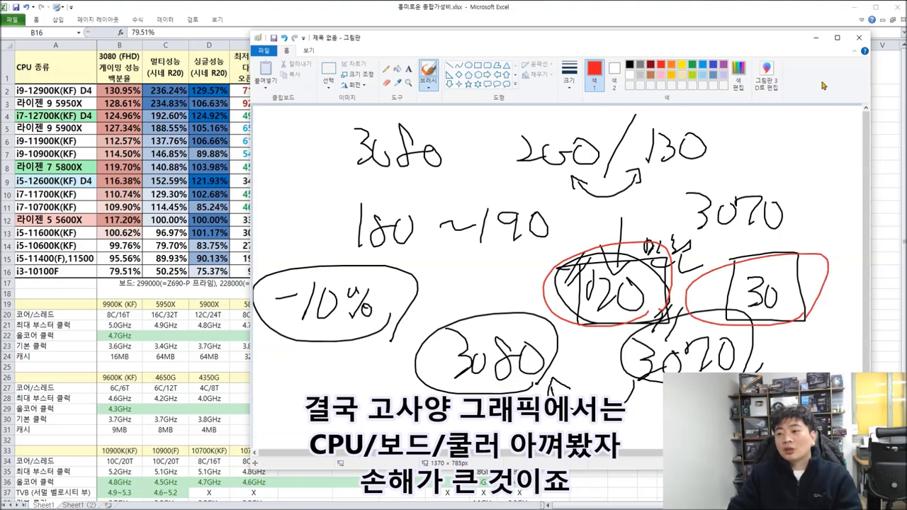
Close the Paint drawing and select the 3080 (FHD) gaming performance header in the Excel sheet
{"action": "left_click", "coordinate": [859, 37]}
{"action": "left_click", "coordinate": [589, 260]}
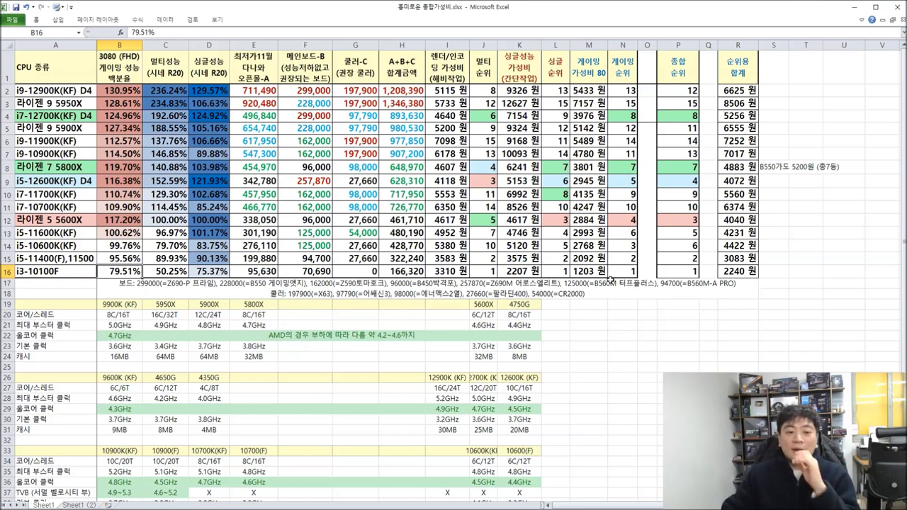
{"action": "left_click", "coordinate": [126, 68]}
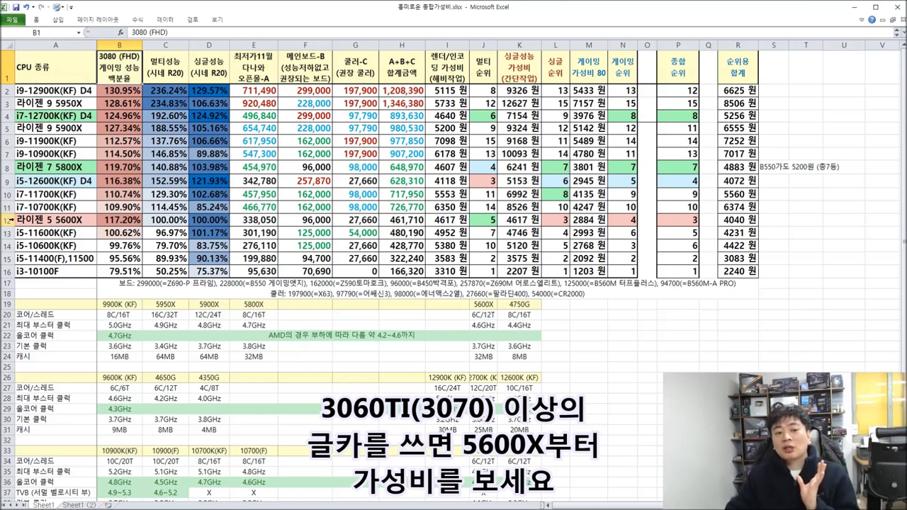
Highlight the Ryzen 5 5600X row and the lower-tier rows from i5-11600K to i3-10100F
{"action": "left_click_drag", "start_coordinate": [19, 220], "coordinate": [745, 224]}
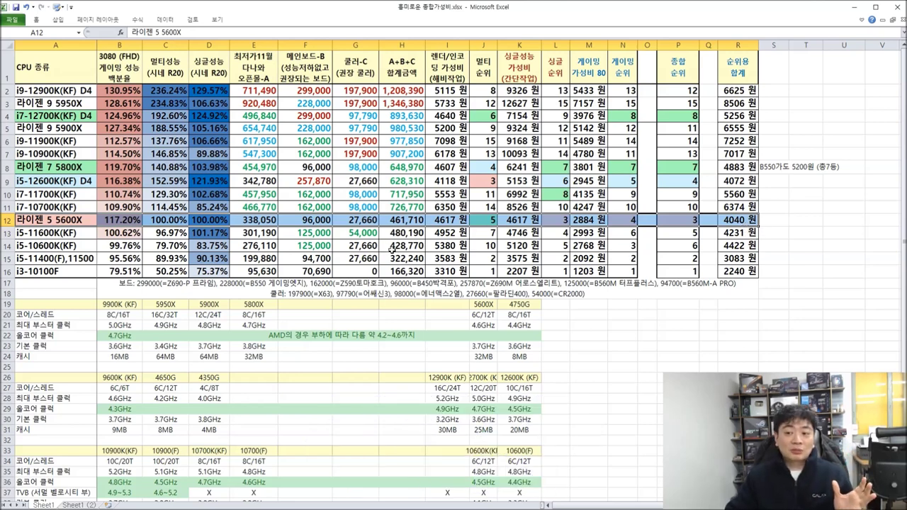
{"action": "left_click_drag", "start_coordinate": [32, 236], "coordinate": [737, 278]}
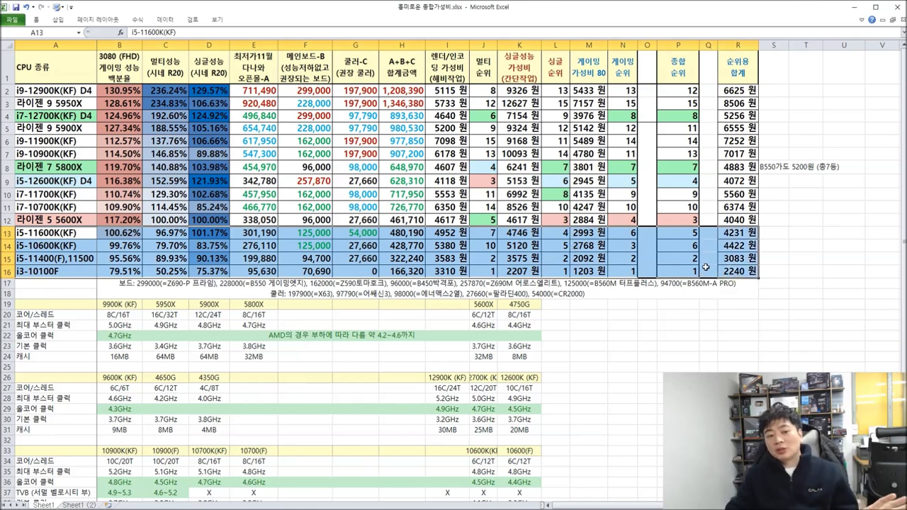
{"action": "left_click_drag", "start_coordinate": [43, 233], "coordinate": [751, 275]}
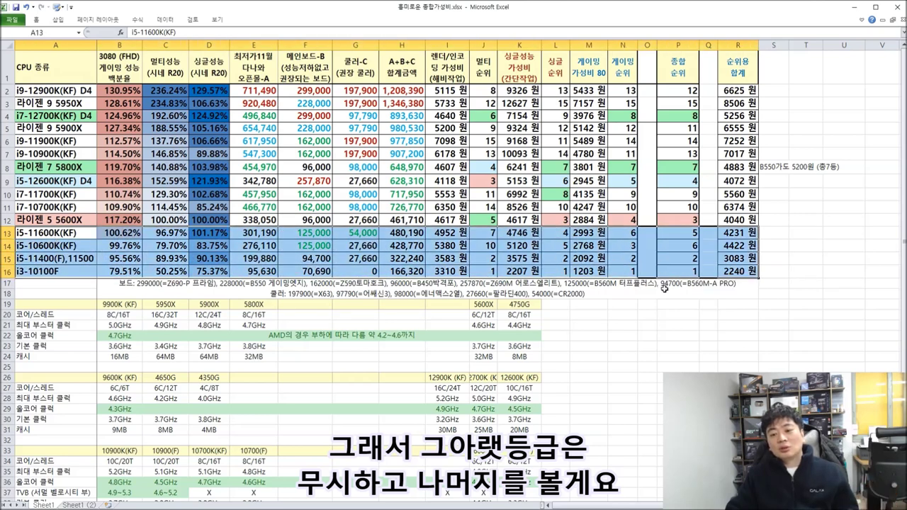
{"action": "left_click", "coordinate": [581, 294]}
{"action": "left_click", "coordinate": [60, 272]}
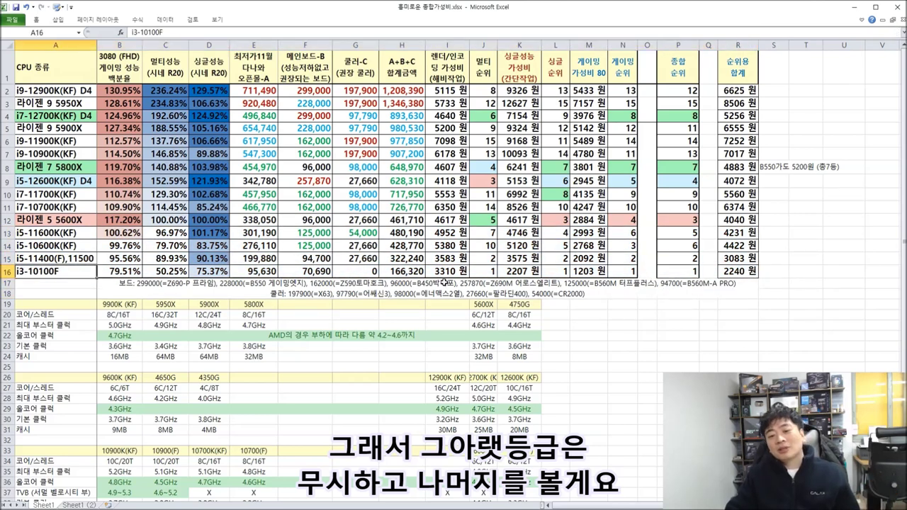
Compare the A+B+C totals from the Ryzen 5 5600X through the i5-11400, and inspect the i3-10100F row's multi performance
{"action": "left_click_drag", "start_coordinate": [415, 221], "coordinate": [413, 262]}
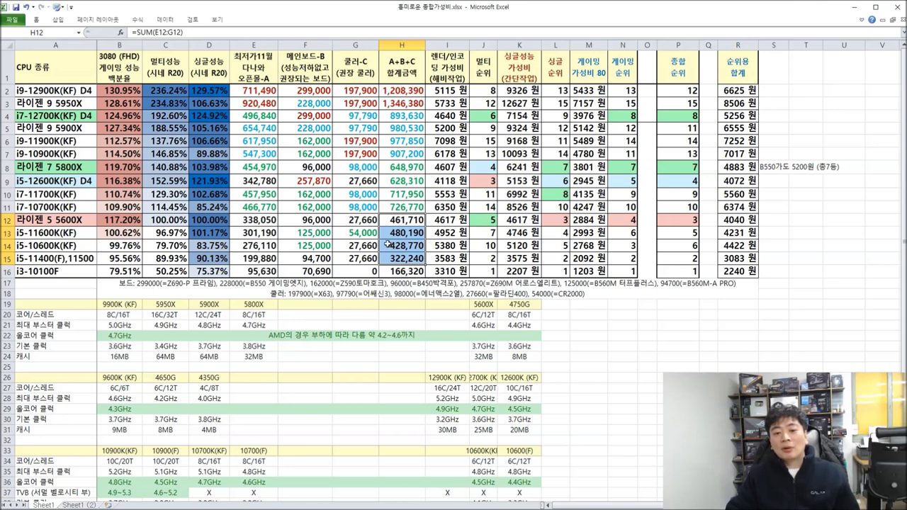
{"action": "left_click", "coordinate": [407, 233]}
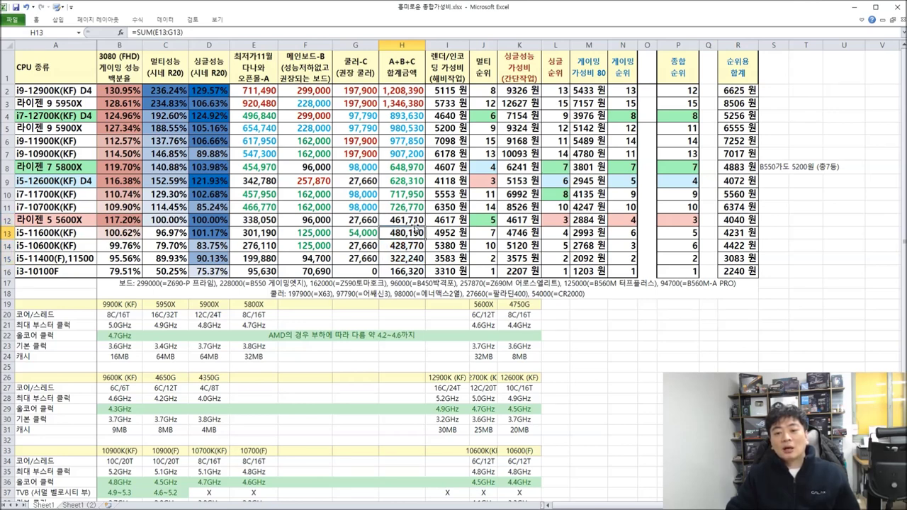
{"action": "left_click", "coordinate": [410, 245]}
{"action": "left_click", "coordinate": [410, 260]}
{"action": "left_click", "coordinate": [411, 244]}
{"action": "left_click", "coordinate": [411, 256]}
{"action": "left_click_drag", "start_coordinate": [410, 233], "coordinate": [745, 271]}
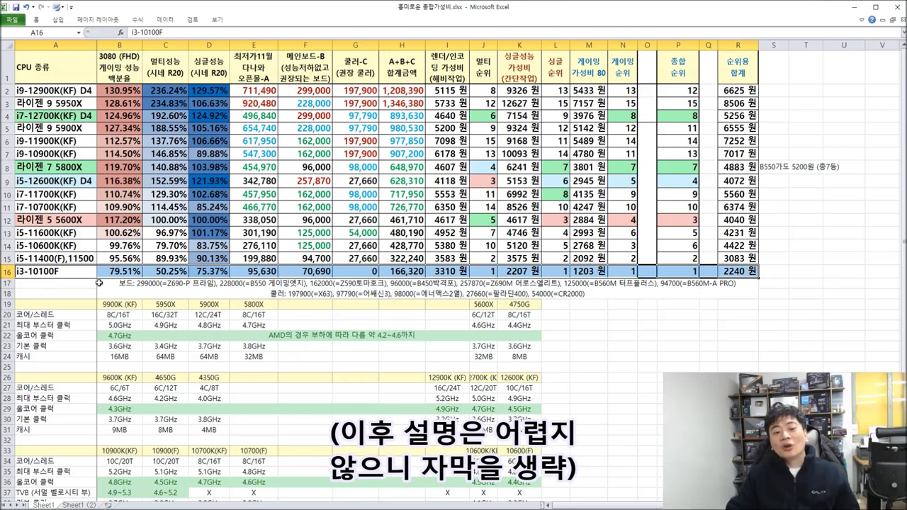
{"action": "left_click", "coordinate": [170, 272]}
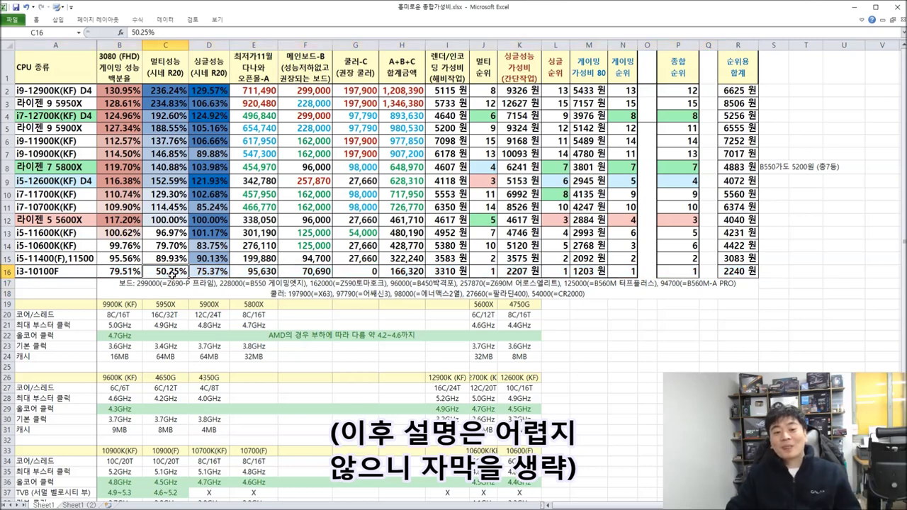
Contrast the rows beneath the Ryzen 5 5600X with the rows from the 5600X up to the i9-12900K
{"action": "left_click_drag", "start_coordinate": [35, 221], "coordinate": [717, 228]}
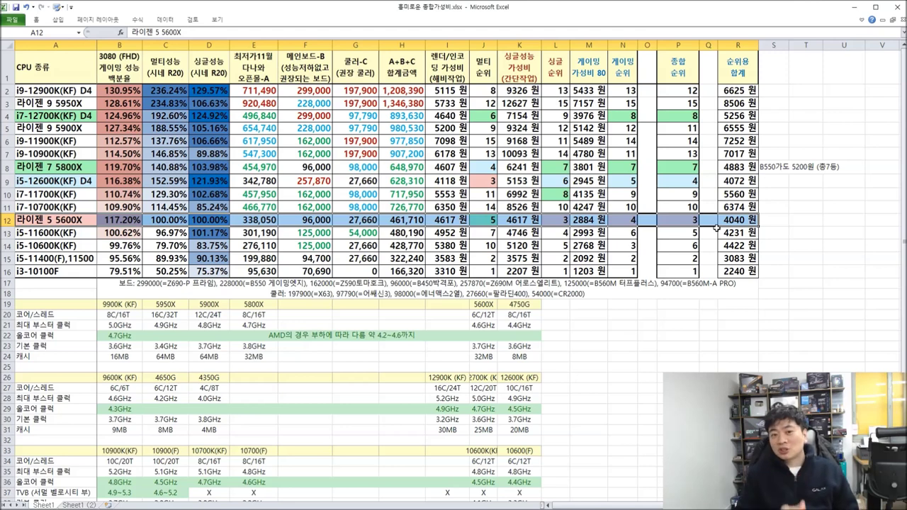
{"action": "left_click_drag", "start_coordinate": [63, 234], "coordinate": [734, 271]}
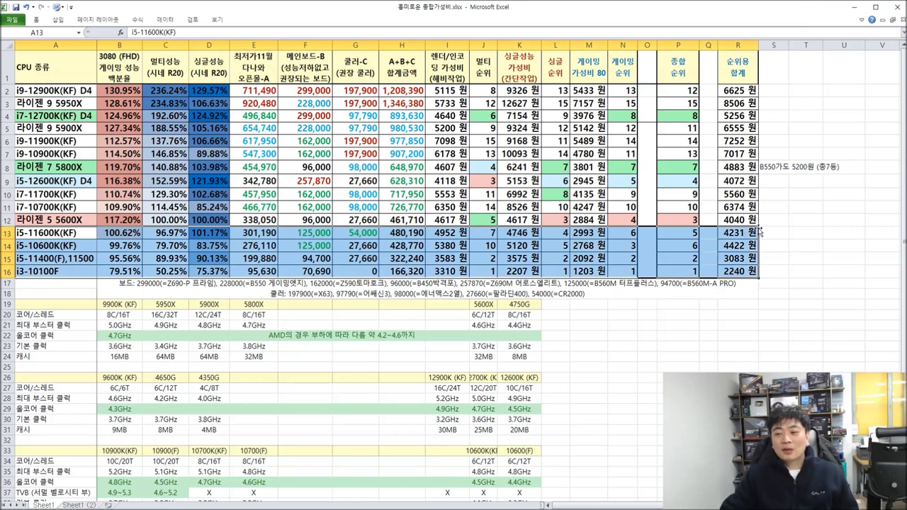
{"action": "left_click_drag", "start_coordinate": [750, 221], "coordinate": [71, 88]}
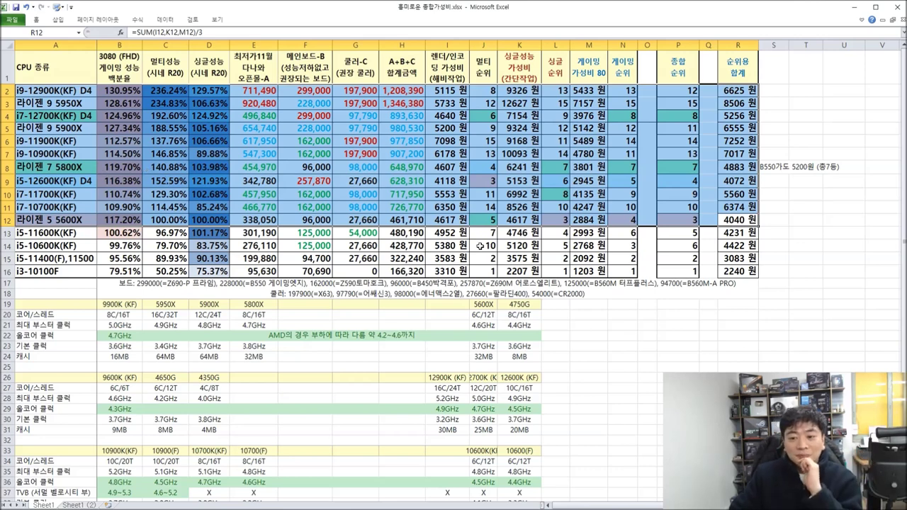
Check the Ryzen 5 5600X's multi and single ranks, and highlight the rows from i5-11600K to i3-10100F
{"action": "left_click", "coordinate": [482, 247]}
{"action": "left_click", "coordinate": [486, 221]}
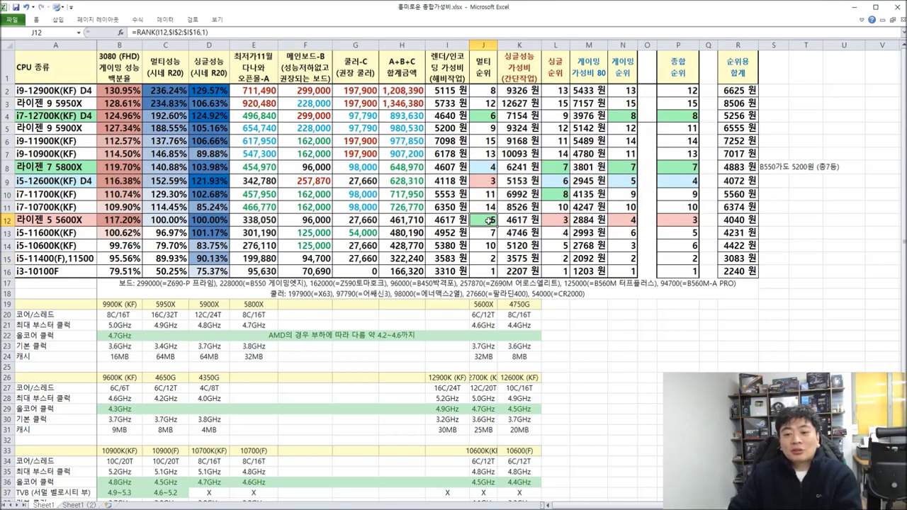
{"action": "left_click", "coordinate": [562, 220]}
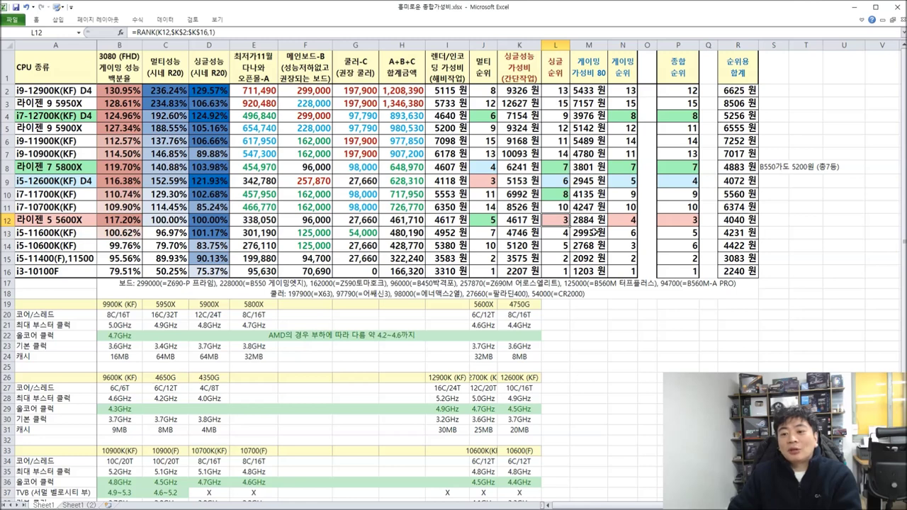
{"action": "left_click_drag", "start_coordinate": [46, 218], "coordinate": [42, 271]}
{"action": "left_click", "coordinate": [690, 221]}
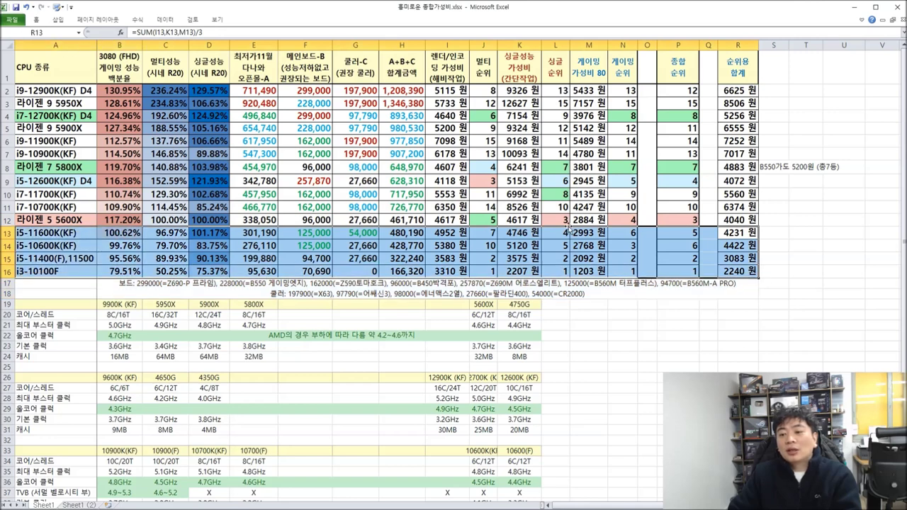
Highlight the Ryzen 5 5600X row across all columns from A to R
{"action": "left_click_drag", "start_coordinate": [733, 219], "coordinate": [39, 220]}
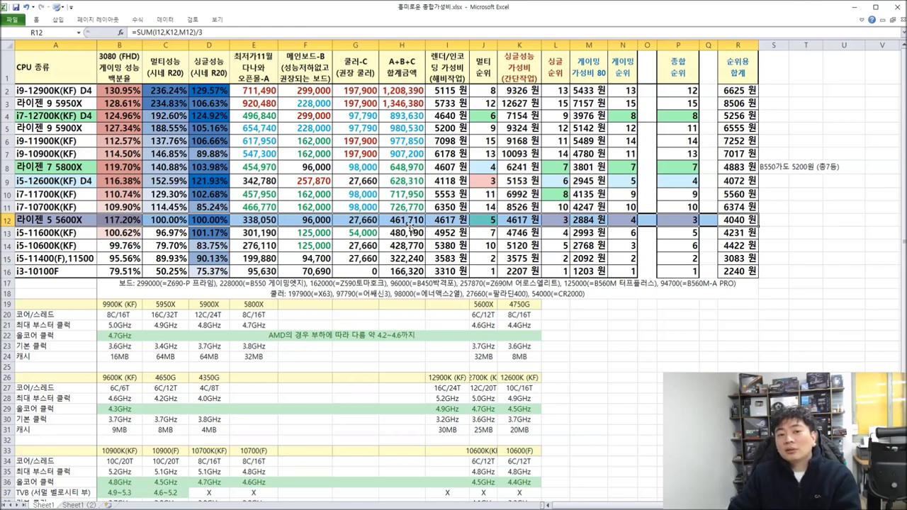
{"action": "left_click_drag", "start_coordinate": [73, 221], "coordinate": [738, 217]}
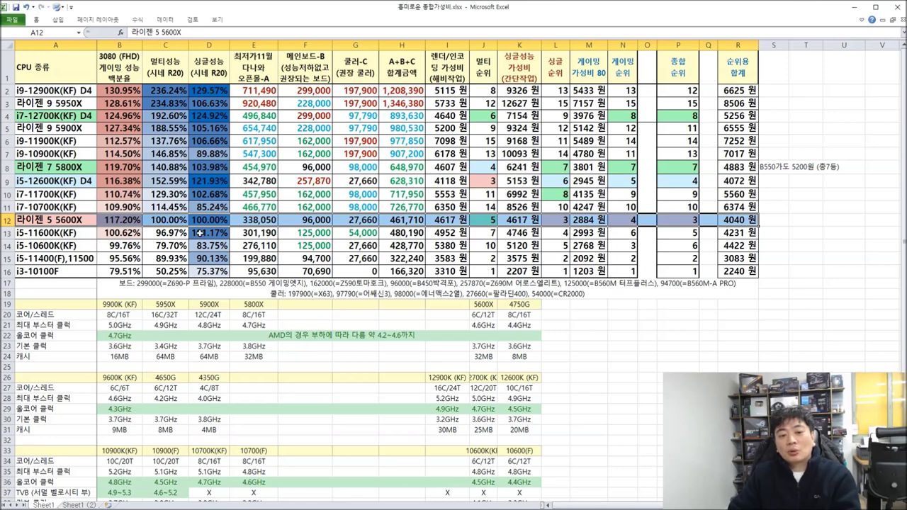
{"action": "left_click", "coordinate": [74, 221]}
{"action": "left_click_drag", "start_coordinate": [61, 221], "coordinate": [729, 207]}
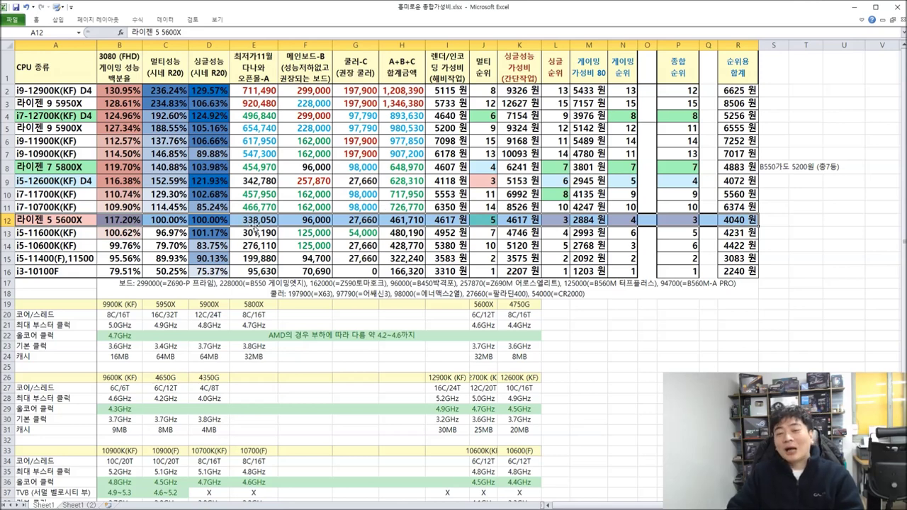
Highlight the rows from i9-12900K to Ryzen 5 5600X, and single out the i7-11700K and i7-10700K rows
{"action": "left_click_drag", "start_coordinate": [39, 90], "coordinate": [753, 219]}
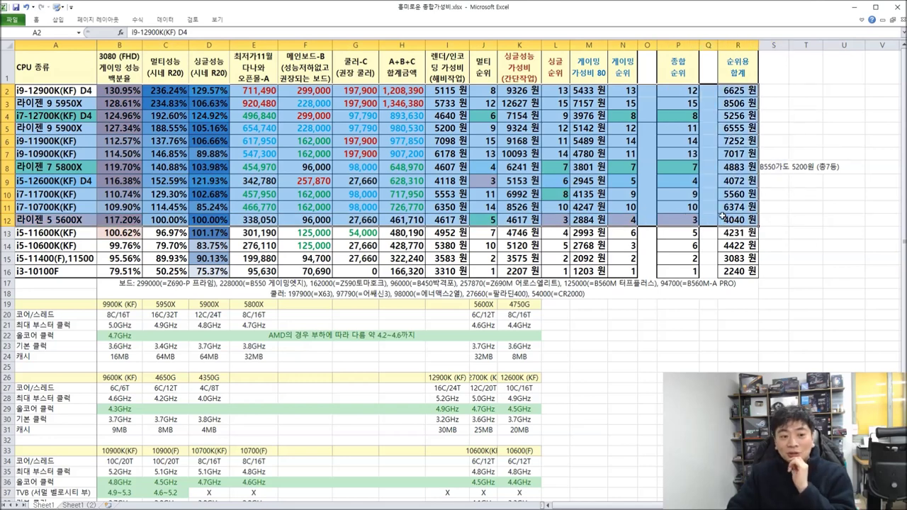
{"action": "left_click", "coordinate": [496, 206]}
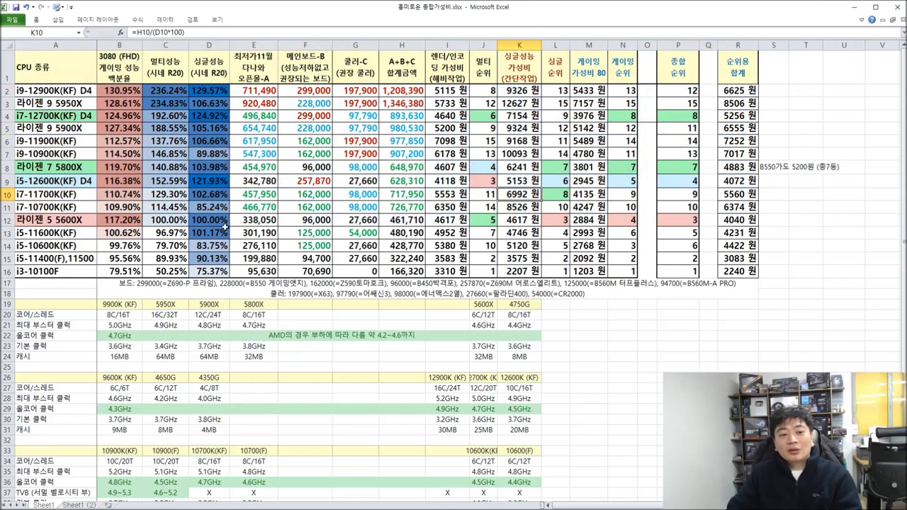
{"action": "left_click_drag", "start_coordinate": [40, 194], "coordinate": [677, 206]}
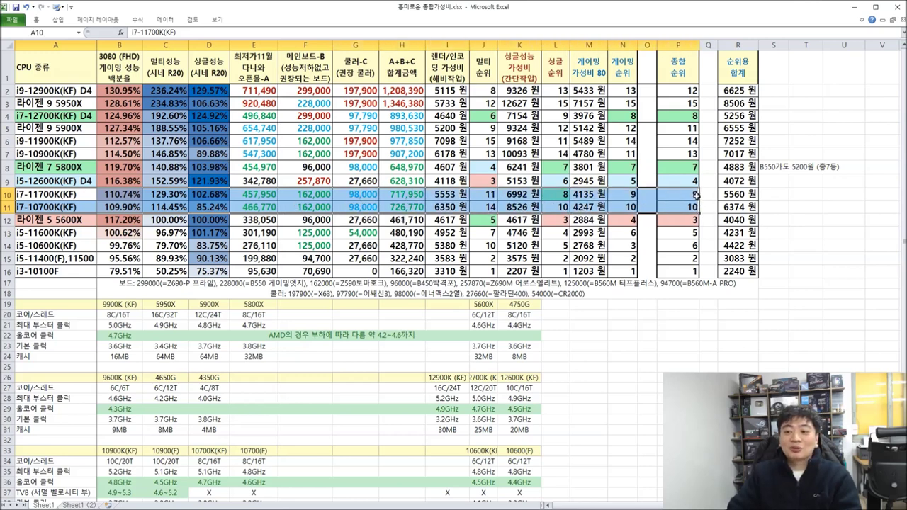
Compare the overall ranks of the i7-11700K and i7-10700K with those of the i9-10900K, i9-11900K and Ryzen 9 5900X
{"action": "left_click", "coordinate": [695, 195]}
{"action": "left_click", "coordinate": [691, 208]}
{"action": "left_click", "coordinate": [693, 154]}
{"action": "left_click", "coordinate": [693, 142]}
{"action": "left_click", "coordinate": [695, 129]}
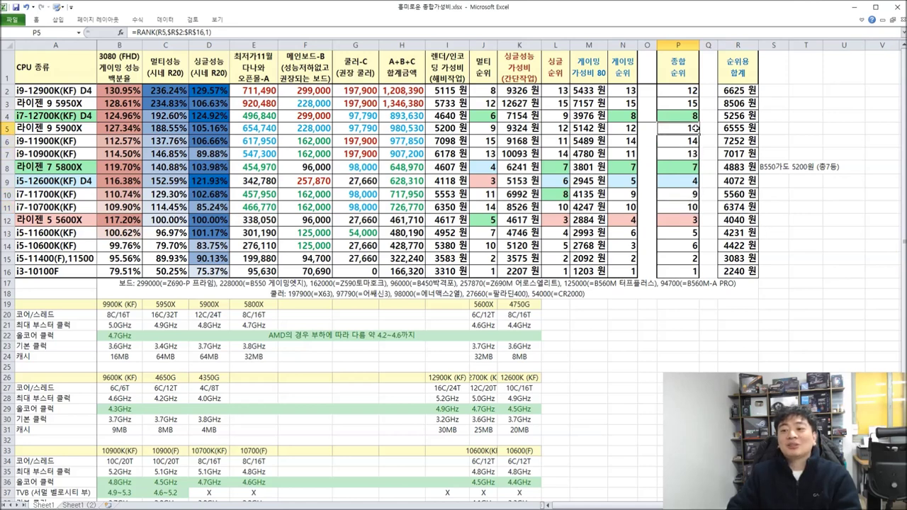
{"action": "left_click_drag", "start_coordinate": [694, 194], "coordinate": [691, 209]}
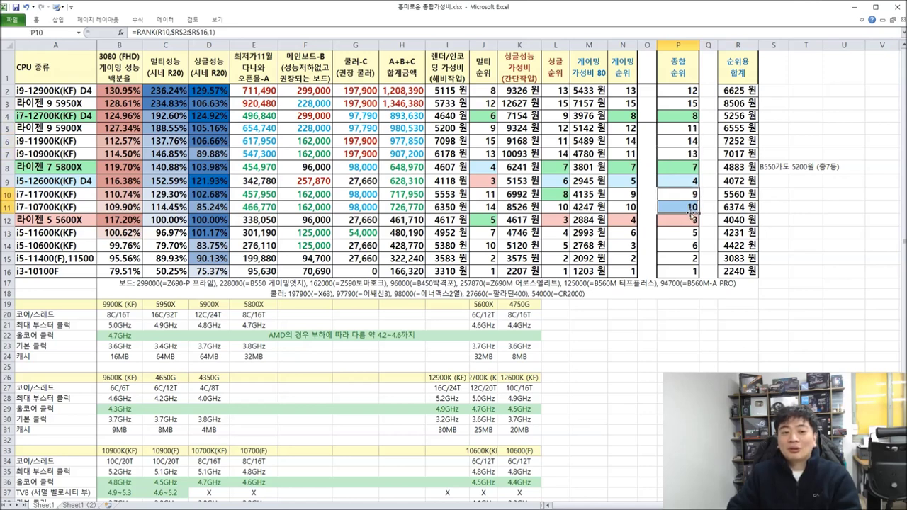
Compare the 3080 gaming performance of the i5-12600K with that of the Ryzen 5 5600X
{"action": "left_click", "coordinate": [48, 182]}
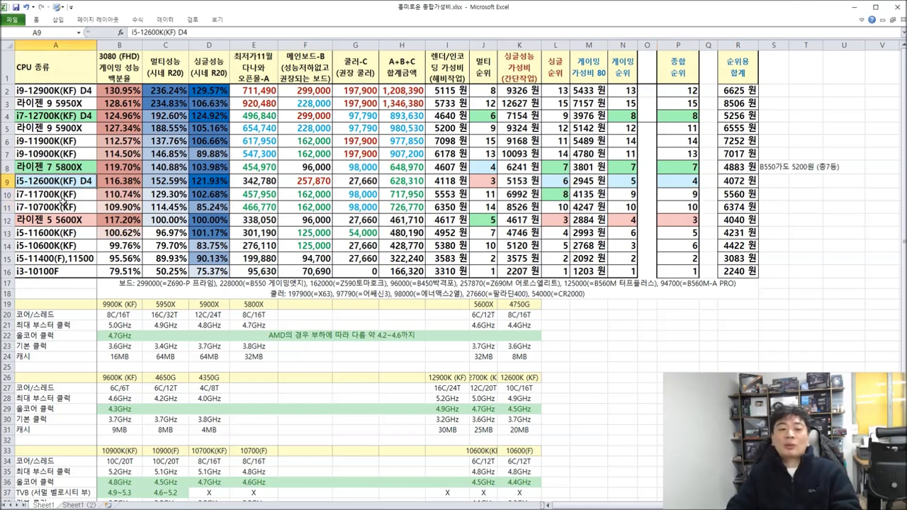
{"action": "left_click", "coordinate": [129, 184]}
{"action": "left_click", "coordinate": [122, 220]}
{"action": "left_click", "coordinate": [127, 184]}
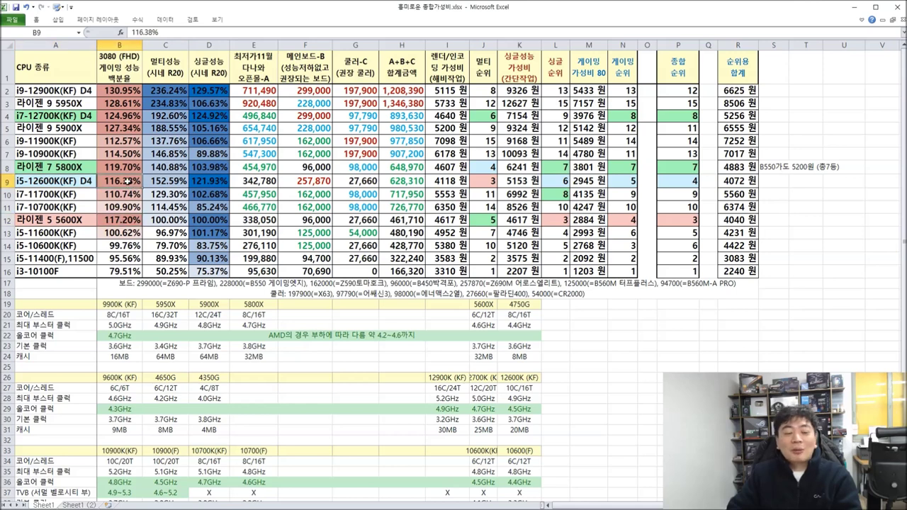
{"action": "left_click", "coordinate": [126, 220]}
{"action": "left_click", "coordinate": [130, 183]}
{"action": "left_click", "coordinate": [111, 223]}
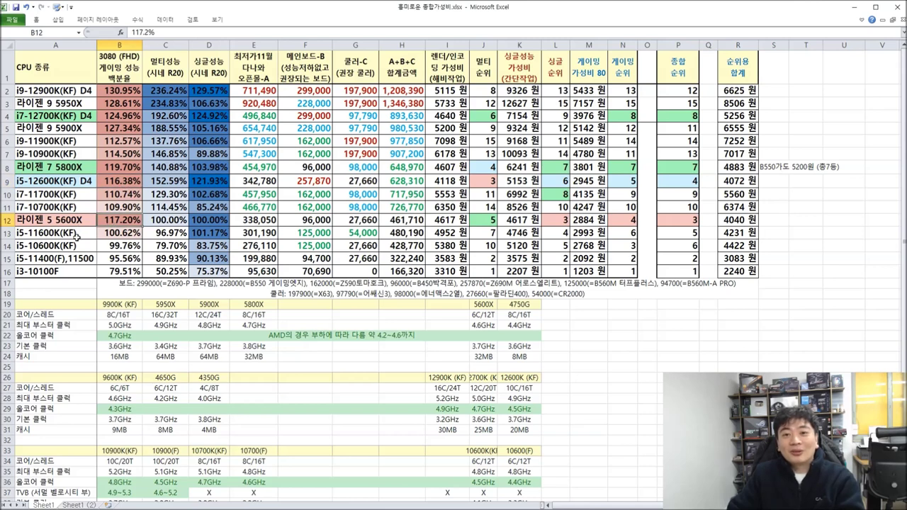
{"action": "left_click", "coordinate": [80, 185]}
{"action": "left_click", "coordinate": [74, 224]}
{"action": "left_click", "coordinate": [86, 184]}
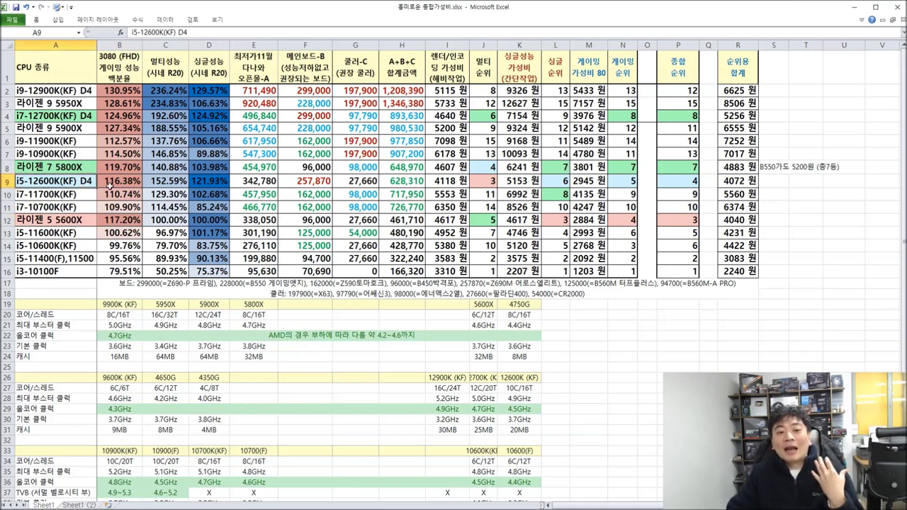
Compare the multi-core Cinebench R20 performance of the i5-12600K with that of the Ryzen 5 5600X
{"action": "left_click", "coordinate": [172, 182]}
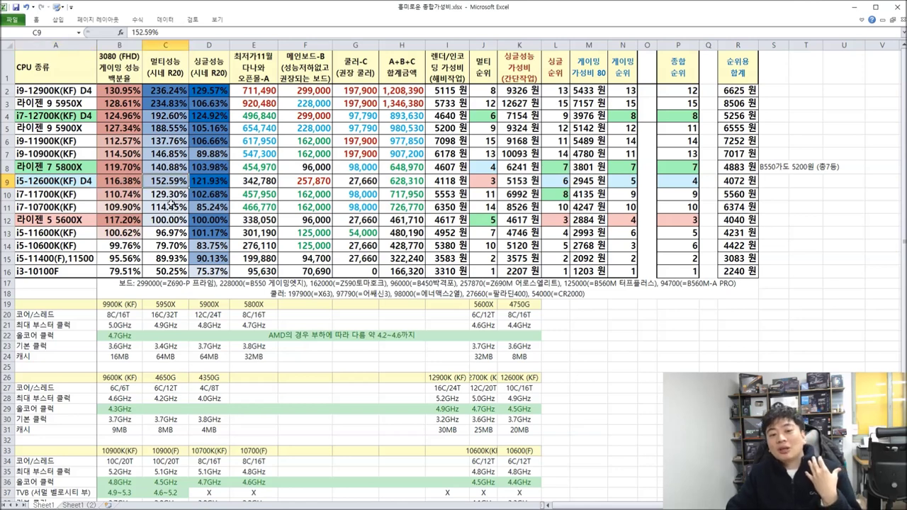
{"action": "left_click", "coordinate": [168, 221]}
{"action": "left_click", "coordinate": [170, 181]}
{"action": "left_click", "coordinate": [169, 220]}
{"action": "left_click", "coordinate": [170, 181]}
Check the i5-12600K's single-core performance, lowest CPU price and cooler cost
{"action": "left_click", "coordinate": [210, 182]}
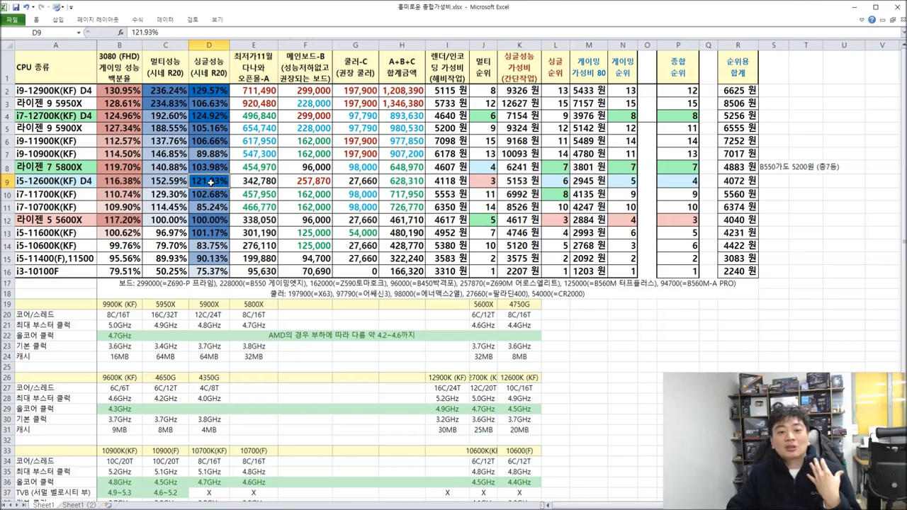
{"action": "left_click", "coordinate": [267, 182]}
{"action": "left_click", "coordinate": [370, 183]}
Go through the i5-12600K's multi, single and gaming value ranks
{"action": "left_click", "coordinate": [480, 182]}
{"action": "left_click", "coordinate": [610, 181]}
{"action": "left_click", "coordinate": [581, 182]}
{"action": "left_click", "coordinate": [491, 181]}
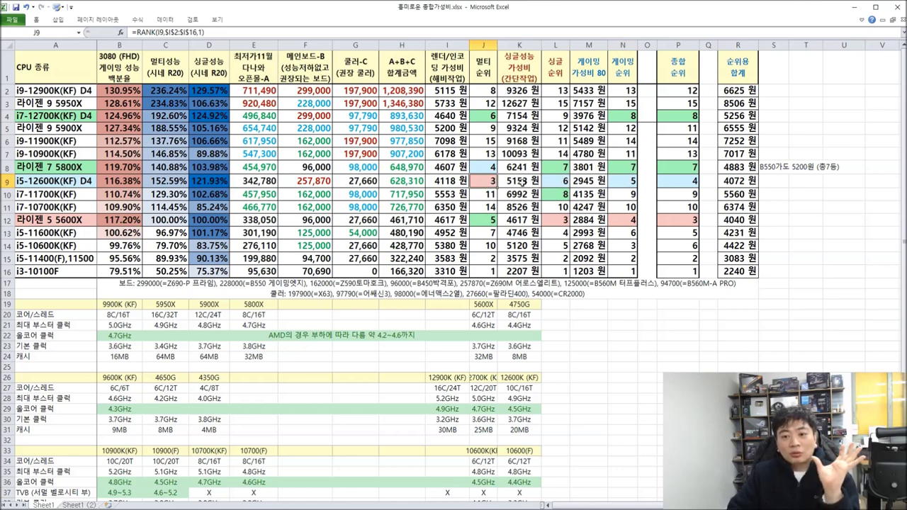
{"action": "left_click", "coordinate": [621, 182]}
{"action": "left_click", "coordinate": [551, 181]}
{"action": "left_click", "coordinate": [488, 182]}
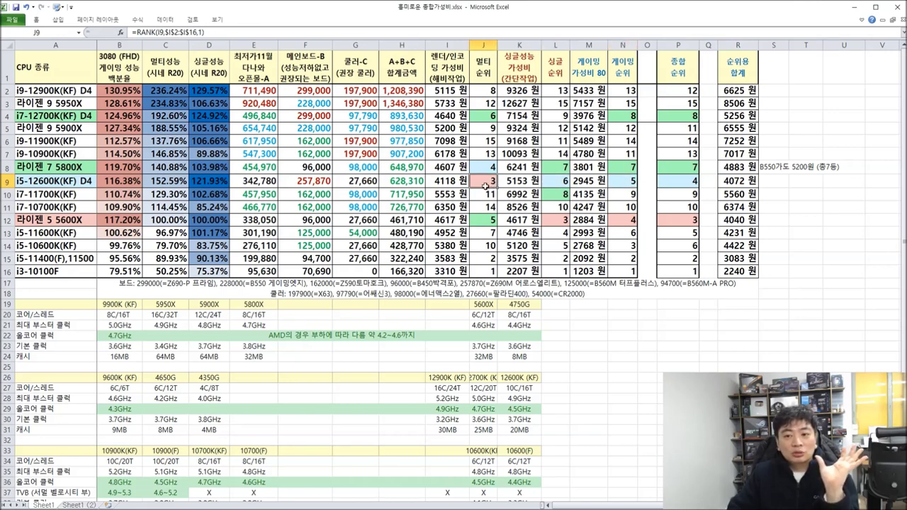
Highlight the i5-12600K row and rows 2 to 12, and inspect the 순위용 합계 values of the Ryzen 5 5600X and Ryzen 7 5800X
{"action": "left_click_drag", "start_coordinate": [686, 181], "coordinate": [73, 182]}
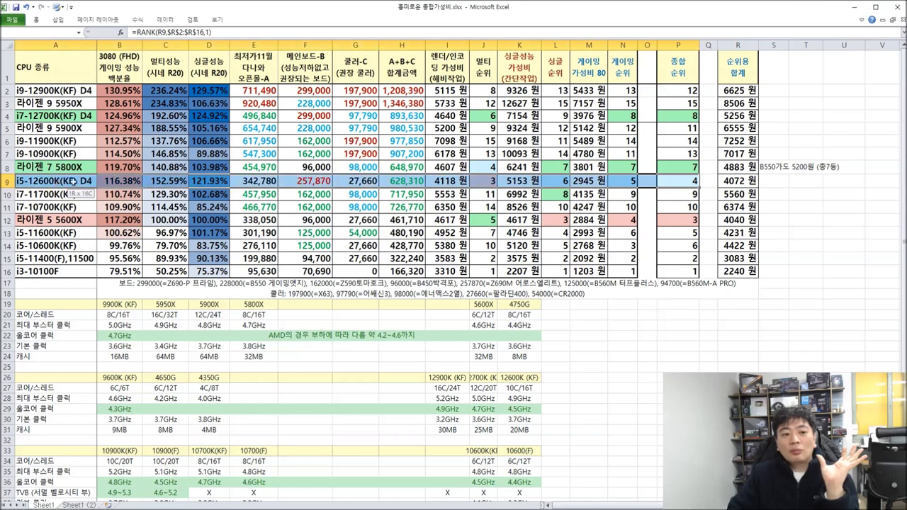
{"action": "left_click_drag", "start_coordinate": [695, 221], "coordinate": [21, 93]}
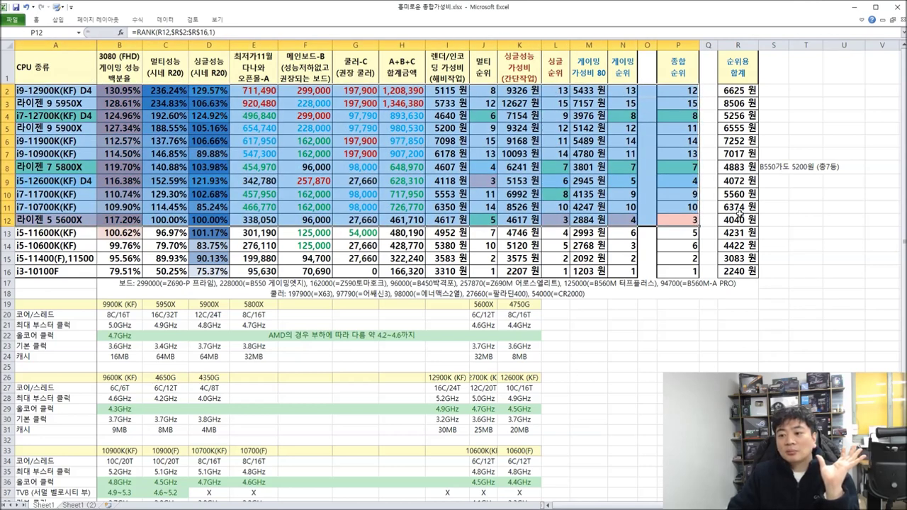
{"action": "left_click", "coordinate": [737, 217]}
{"action": "left_click", "coordinate": [742, 170]}
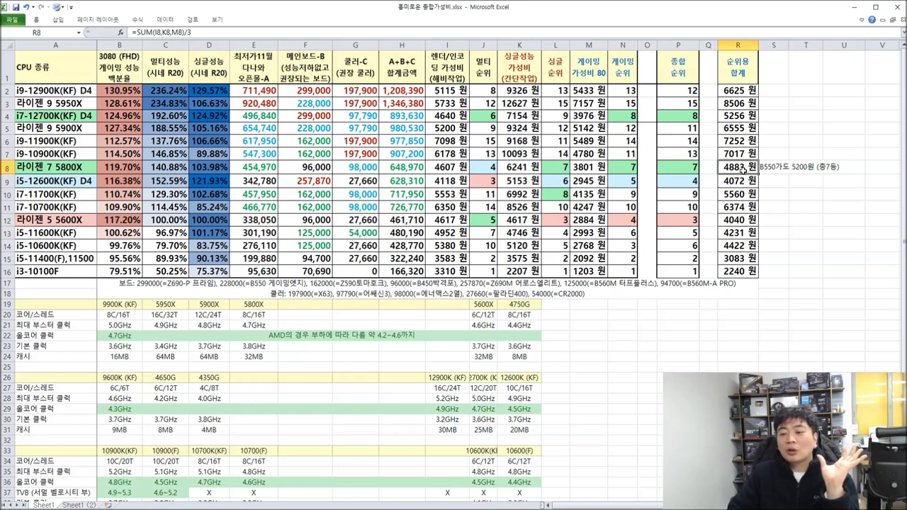
Compare the 순위용 합계 values of the i5-12600K and the Ryzen 5 5600X
{"action": "left_click", "coordinate": [745, 221]}
{"action": "left_click", "coordinate": [741, 181]}
{"action": "left_click", "coordinate": [752, 224]}
{"action": "left_click", "coordinate": [742, 179]}
{"action": "left_click", "coordinate": [742, 167]}
{"action": "left_click", "coordinate": [744, 181]}
{"action": "left_click", "coordinate": [743, 222]}
{"action": "left_click", "coordinate": [741, 183]}
{"action": "left_click", "coordinate": [746, 218]}
{"action": "left_click", "coordinate": [740, 180]}
{"action": "left_click", "coordinate": [741, 220]}
{"action": "left_click", "coordinate": [743, 181]}
{"action": "left_click", "coordinate": [746, 220]}
{"action": "left_click", "coordinate": [743, 181]}
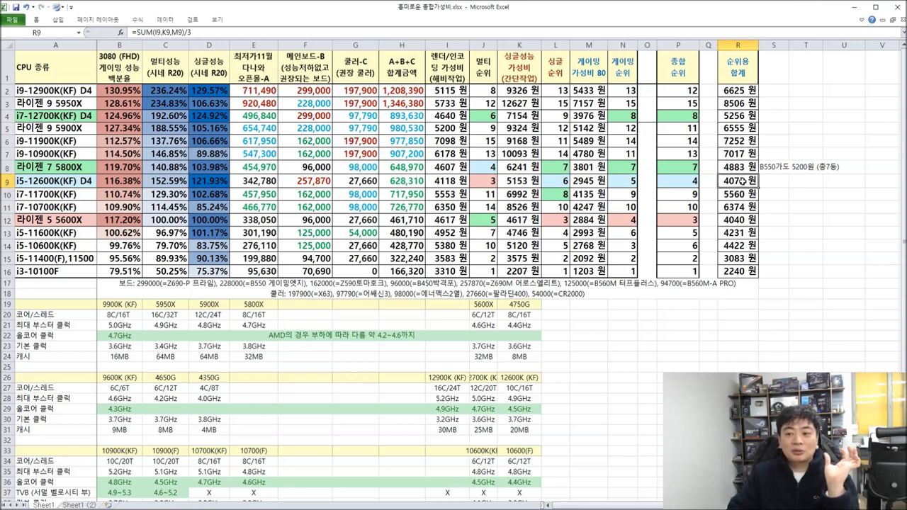
{"action": "left_click", "coordinate": [745, 222]}
Highlight the i5-12600K row, check its A+B+C total cost and compare the row with the Ryzen 5 5600X row
{"action": "left_click_drag", "start_coordinate": [741, 181], "coordinate": [33, 183]}
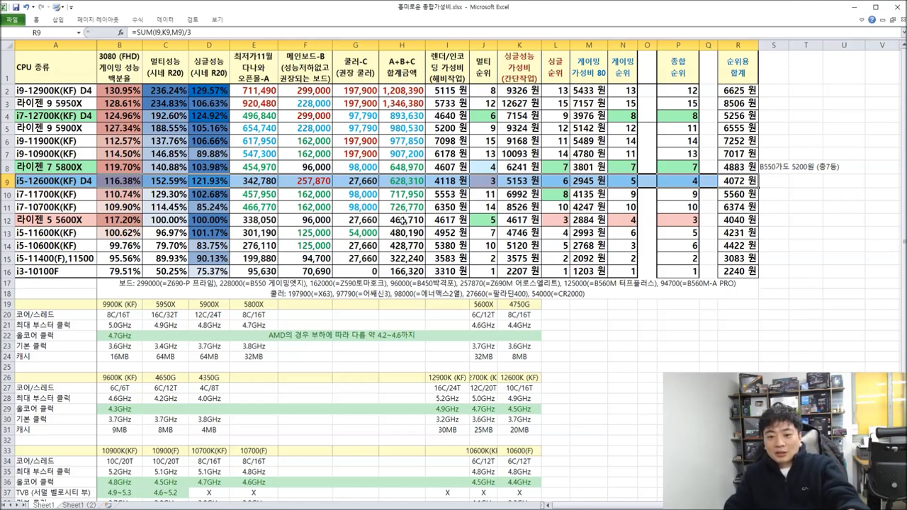
{"action": "left_click", "coordinate": [409, 181]}
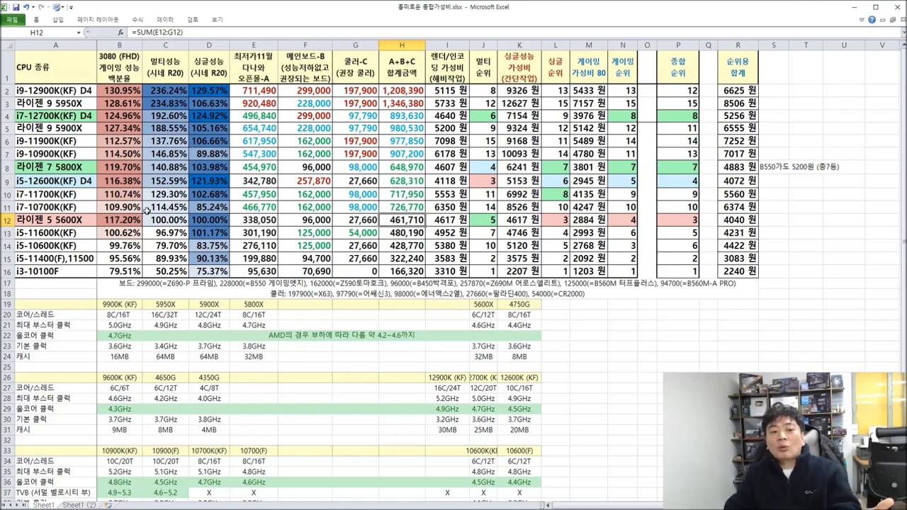
{"action": "left_click", "coordinate": [6, 181]}
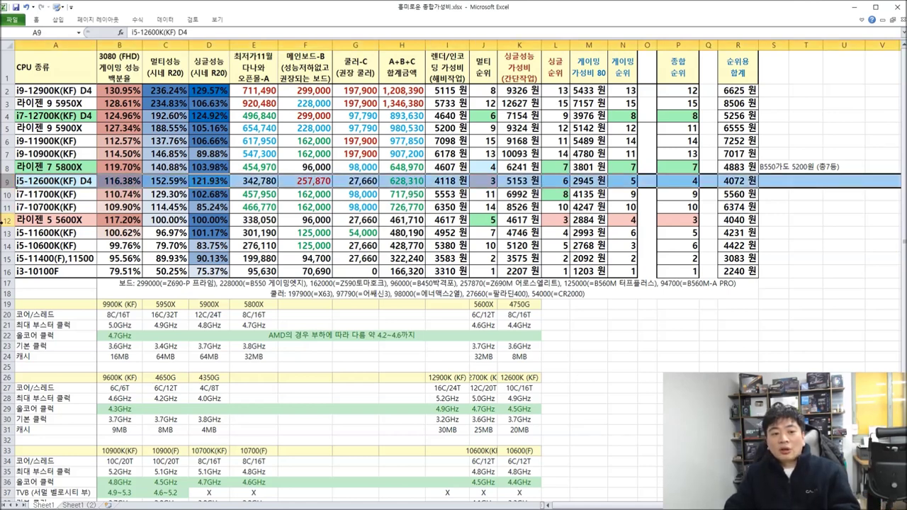
{"action": "left_click", "coordinate": [7, 219]}
{"action": "left_click", "coordinate": [36, 183]}
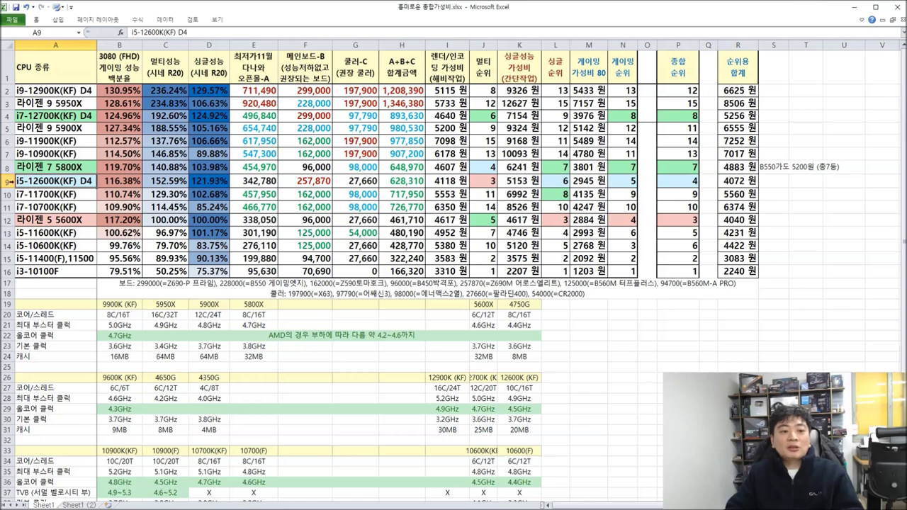
{"action": "left_click", "coordinate": [7, 182]}
{"action": "left_click", "coordinate": [6, 220]}
{"action": "left_click", "coordinate": [7, 181]}
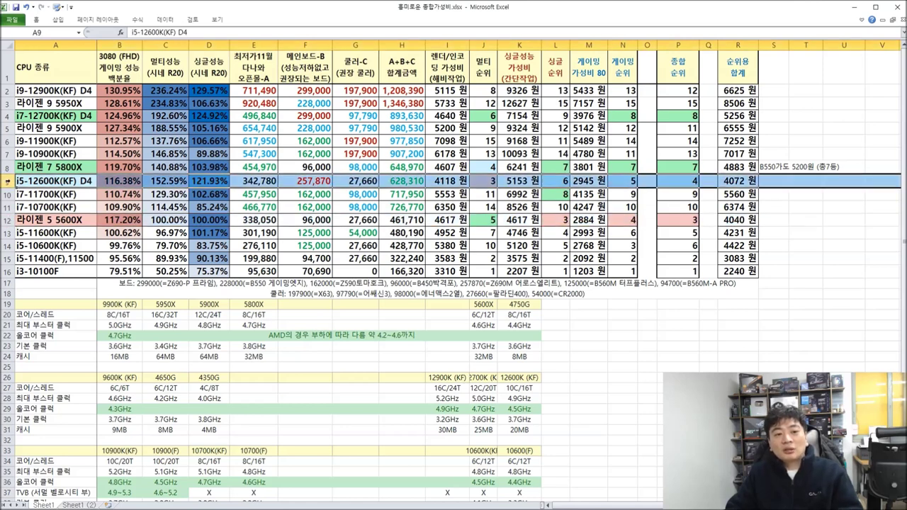
Fill the i5-12600K(KF) D4 name cell with the recently used light pink color
{"action": "left_click", "coordinate": [51, 181]}
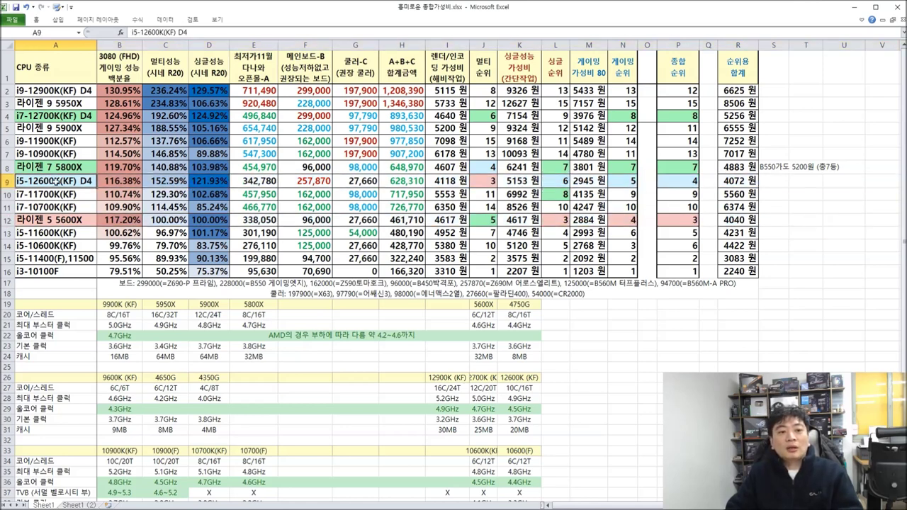
{"action": "left_click", "coordinate": [862, 20]}
{"action": "left_click", "coordinate": [159, 51]}
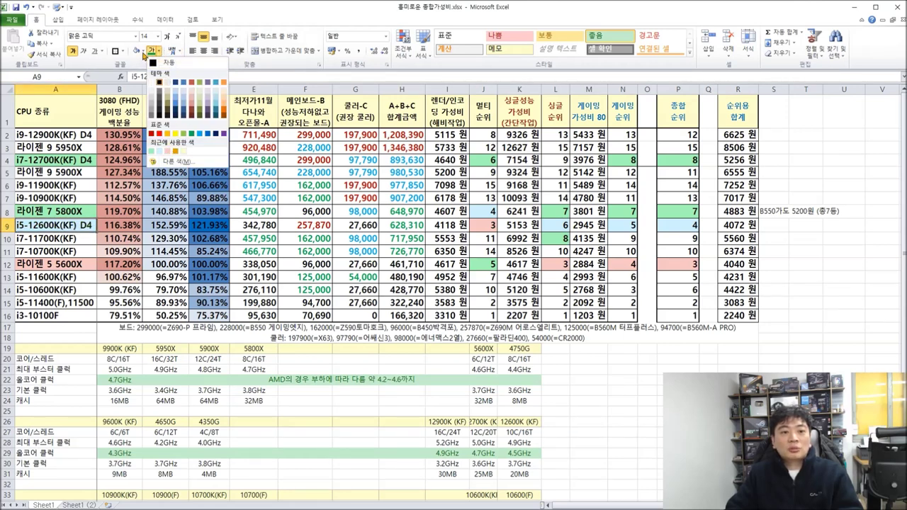
{"action": "left_click", "coordinate": [143, 51]}
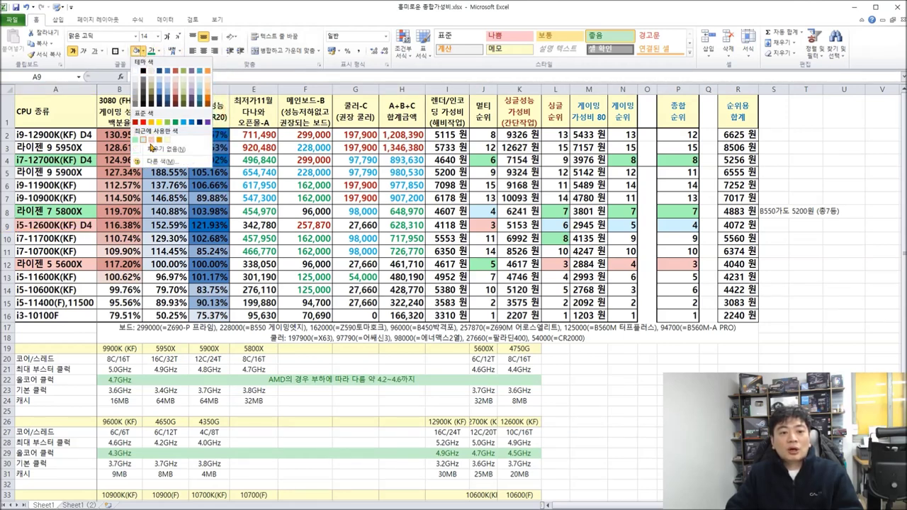
{"action": "left_click", "coordinate": [152, 142]}
{"action": "left_click", "coordinate": [358, 263]}
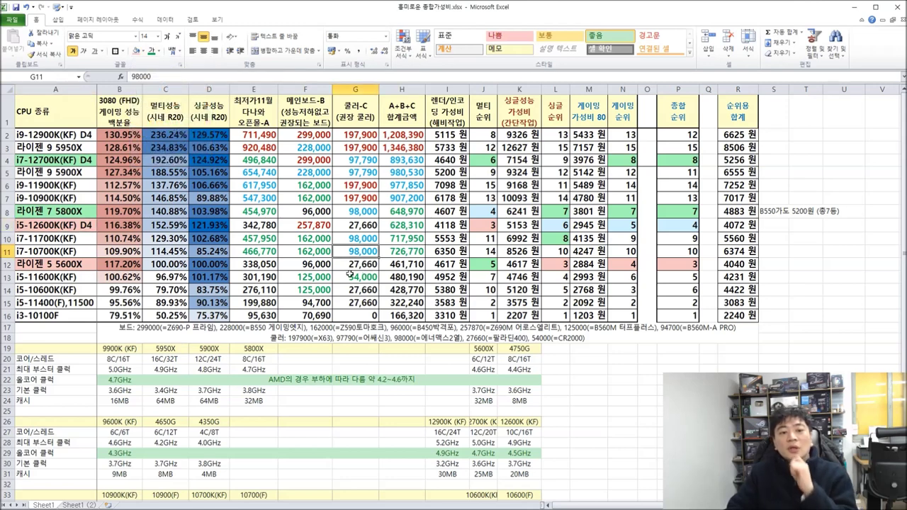
Highlight the Ryzen 7 5800X row and go through its multi, single, gaming and overall value ranks
{"action": "left_click_drag", "start_coordinate": [30, 211], "coordinate": [664, 212]}
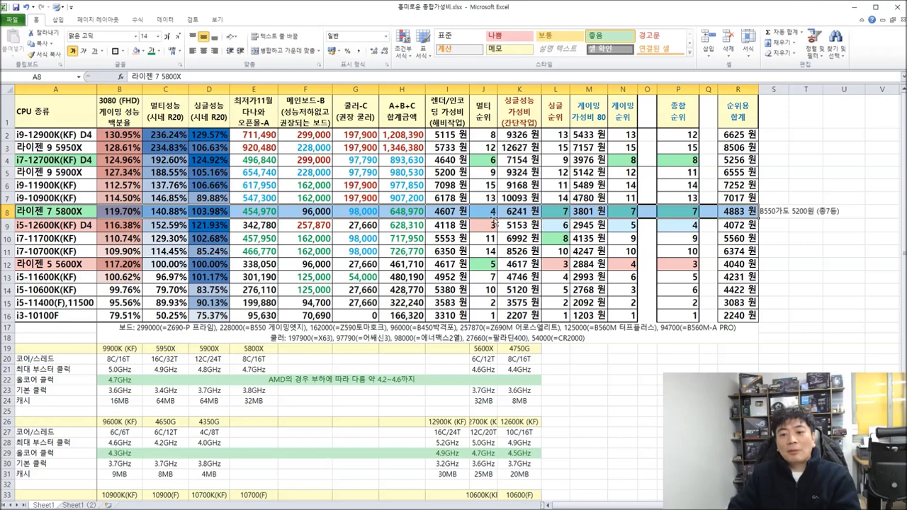
{"action": "left_click", "coordinate": [474, 212]}
{"action": "left_click", "coordinate": [559, 211]}
{"action": "left_click", "coordinate": [631, 214]}
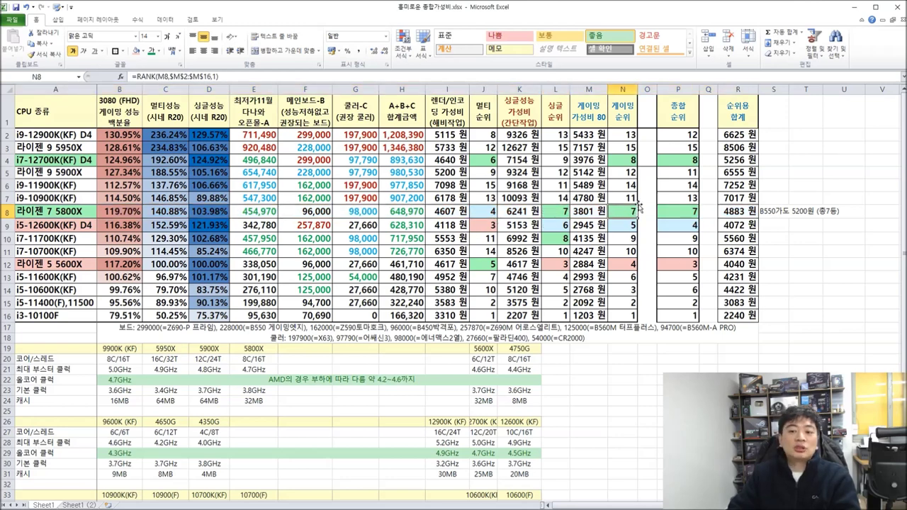
{"action": "left_click", "coordinate": [686, 210]}
{"action": "left_click_drag", "start_coordinate": [686, 211], "coordinate": [50, 211]}
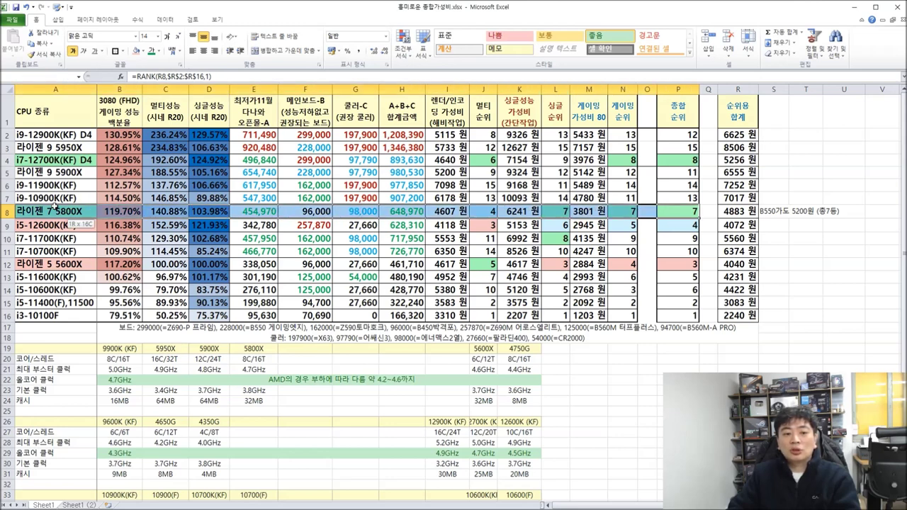
{"action": "left_click_drag", "start_coordinate": [691, 265], "coordinate": [674, 210]}
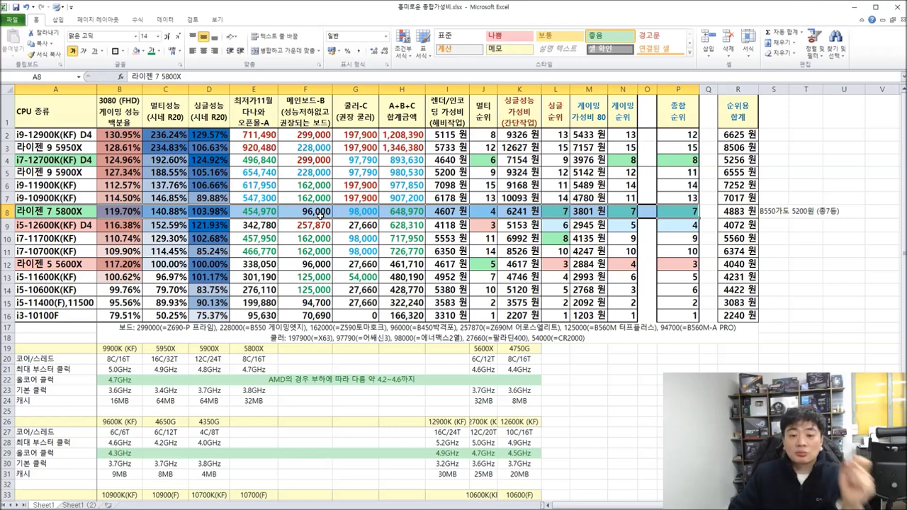
Check the Ryzen 7 5800X's mainboard price and the B550 note beside its row against the CPUs in rows 2 to 12
{"action": "left_click", "coordinate": [321, 211]}
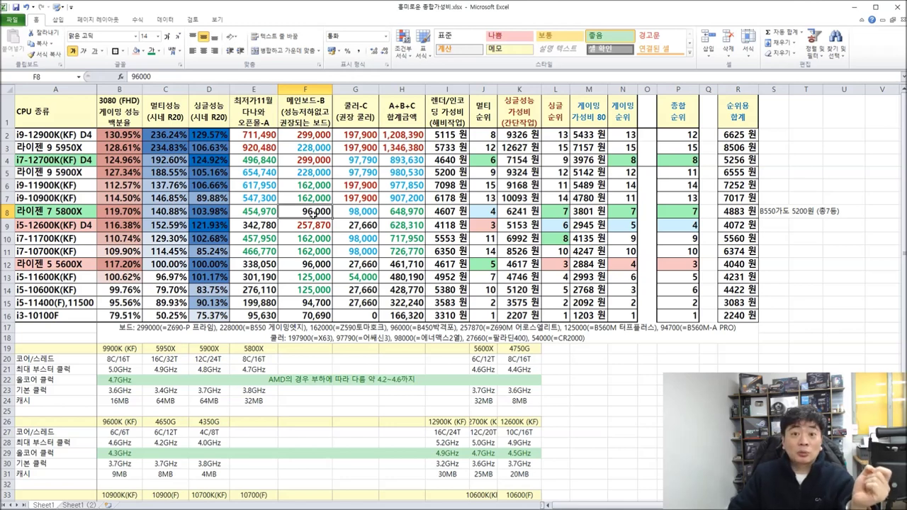
{"action": "left_click", "coordinate": [782, 214]}
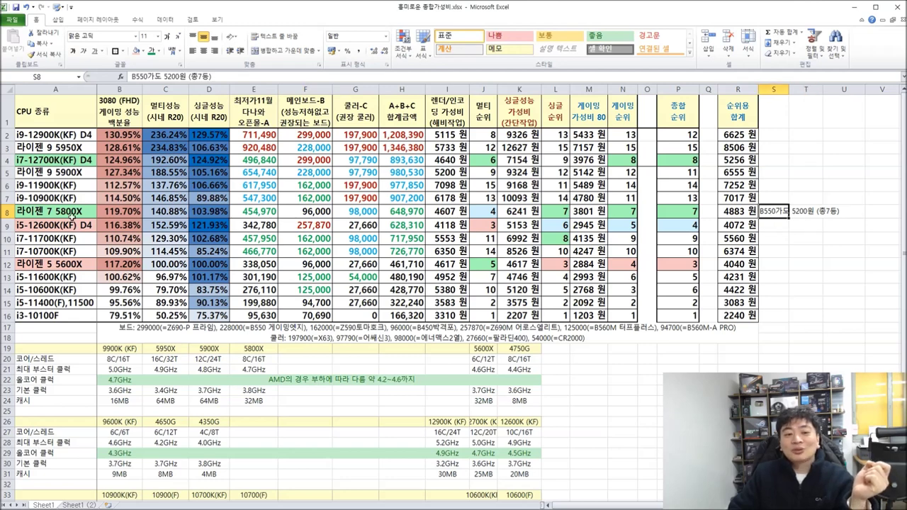
{"action": "left_click_drag", "start_coordinate": [33, 140], "coordinate": [686, 263]}
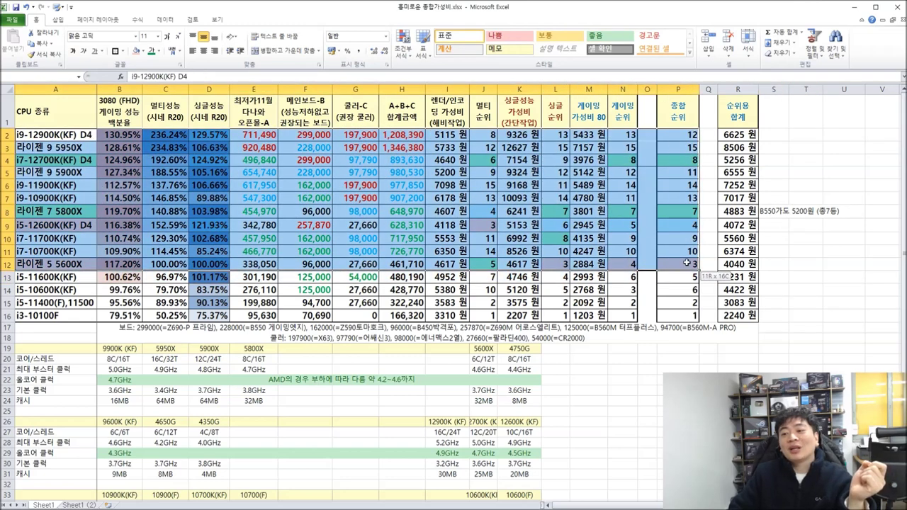
{"action": "left_click", "coordinate": [693, 212]}
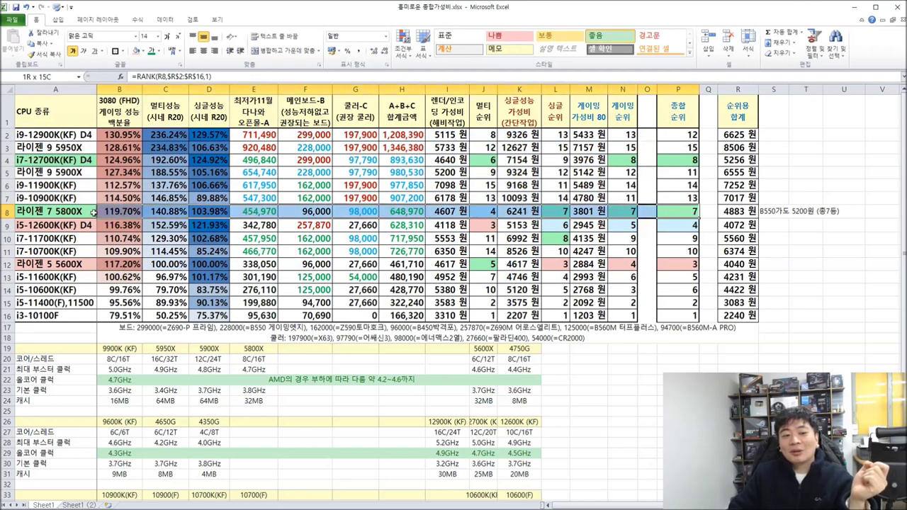
Point back and forth between the i5-12600K and Ryzen 5 5600X names to compare the two CPUs
{"action": "left_click", "coordinate": [61, 230]}
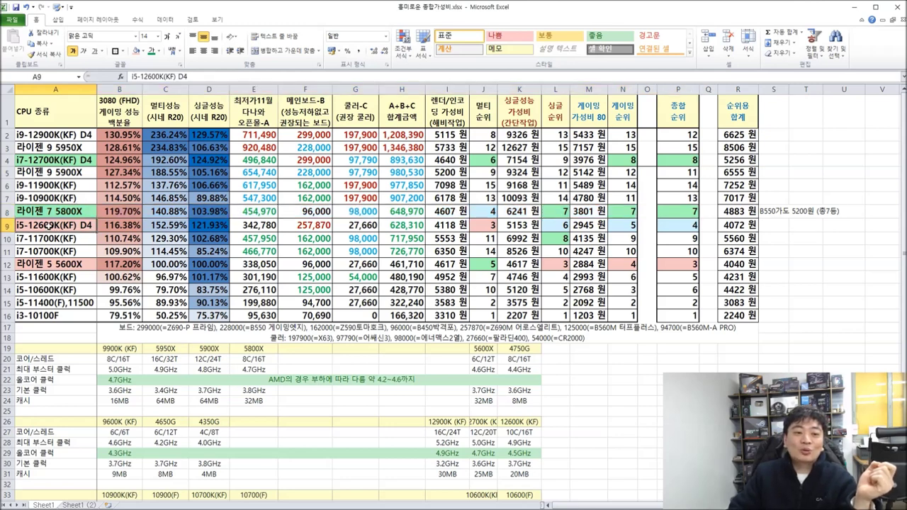
{"action": "left_click", "coordinate": [62, 267]}
{"action": "left_click", "coordinate": [69, 225]}
{"action": "left_click", "coordinate": [64, 265]}
{"action": "left_click", "coordinate": [74, 221]}
{"action": "left_click", "coordinate": [70, 262]}
{"action": "left_click", "coordinate": [75, 227]}
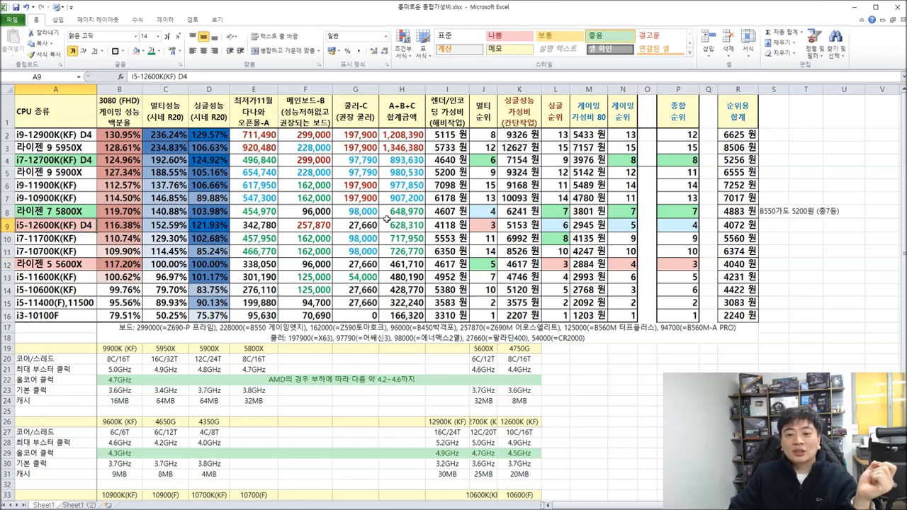
Compare the Ryzen 7 5800X and i5-12600K rows, including their gaming and single-core performance
{"action": "left_click", "coordinate": [63, 213]}
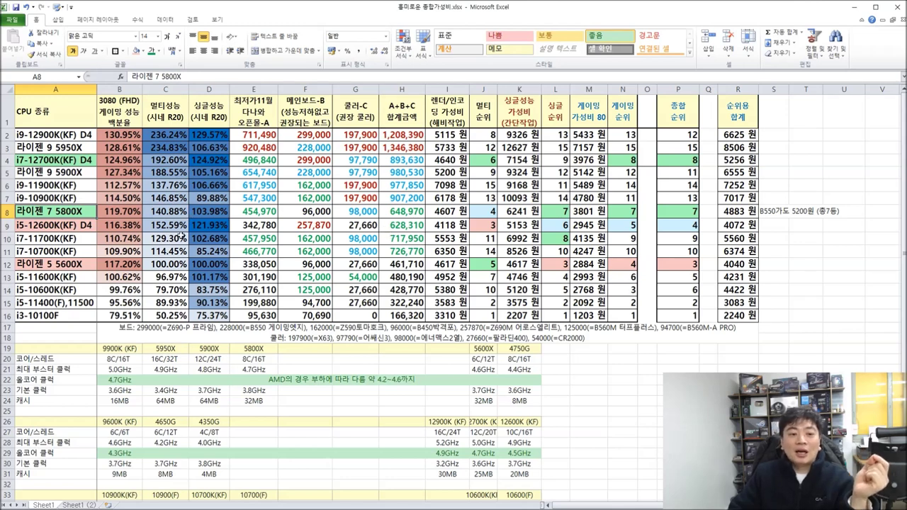
{"action": "left_click", "coordinate": [74, 226]}
{"action": "mouse_move", "coordinate": [83, 214]}
{"action": "left_mouse_down"}
{"action": "mouse_move", "coordinate": [85, 227]}
{"action": "mouse_move", "coordinate": [79, 213]}
{"action": "mouse_move", "coordinate": [680, 211]}
{"action": "left_mouse_up"}
{"action": "left_click_drag", "start_coordinate": [79, 225], "coordinate": [657, 224]}
{"action": "left_click", "coordinate": [121, 214]}
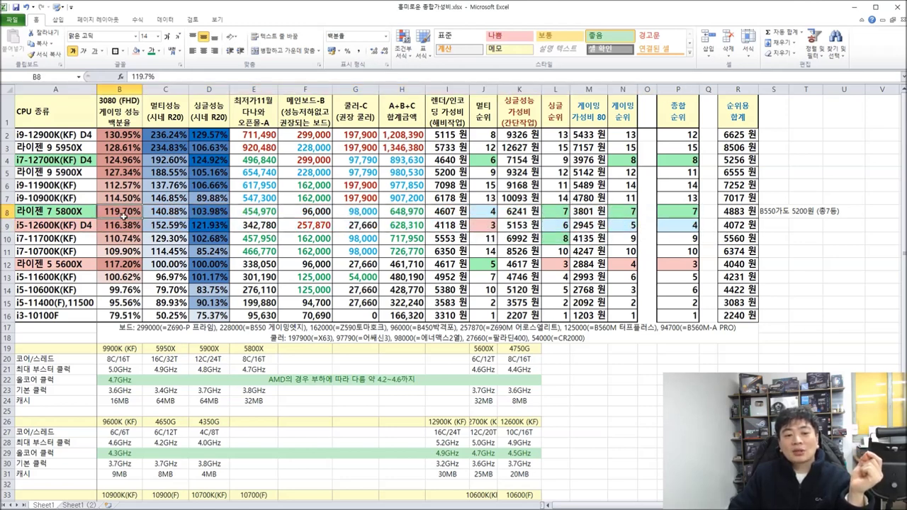
{"action": "left_click", "coordinate": [209, 214]}
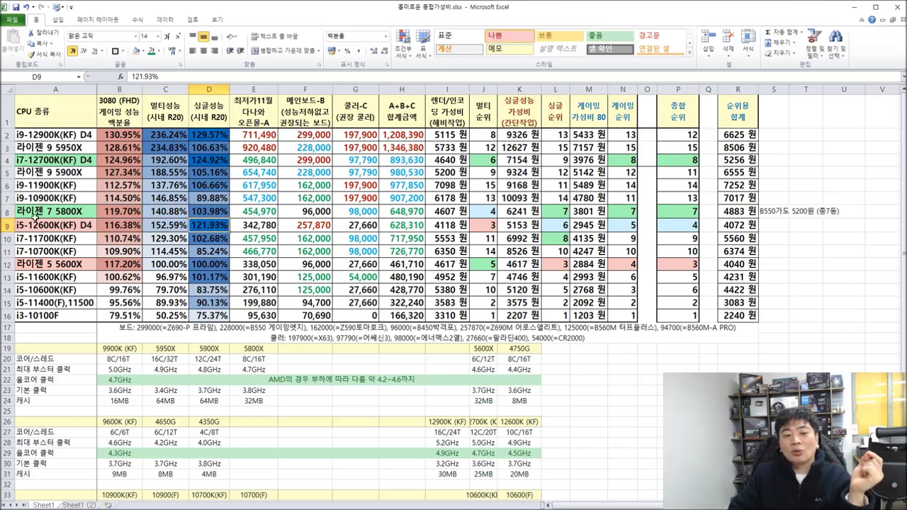
Highlight the Ryzen 7 5800X and i5-12600K rows in turn, out to the 순위용 합계 column
{"action": "left_click_drag", "start_coordinate": [35, 216], "coordinate": [670, 213]}
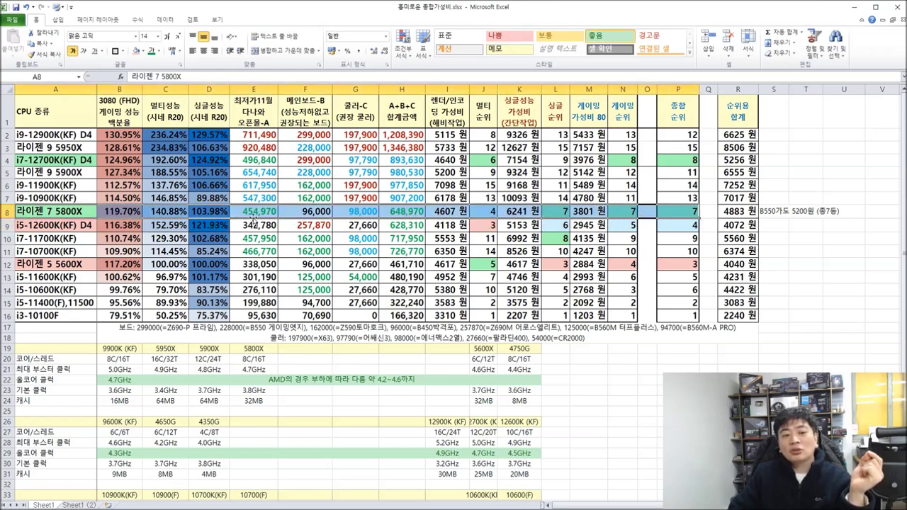
{"action": "mouse_move", "coordinate": [55, 214]}
{"action": "left_mouse_down"}
{"action": "mouse_move", "coordinate": [678, 212]}
{"action": "mouse_move", "coordinate": [716, 238]}
{"action": "mouse_move", "coordinate": [668, 212]}
{"action": "mouse_move", "coordinate": [55, 212]}
{"action": "left_mouse_up"}
{"action": "left_click", "coordinate": [55, 212]}
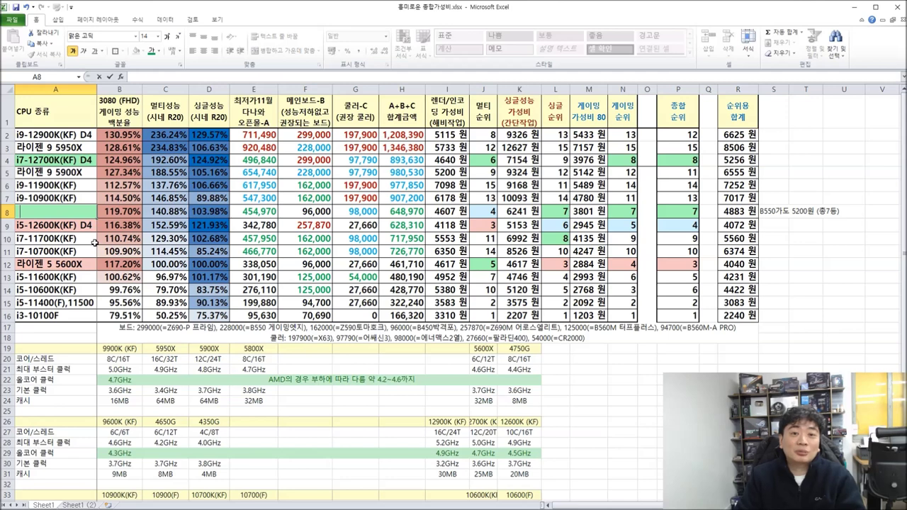
{"action": "left_click_drag", "start_coordinate": [75, 213], "coordinate": [706, 210]}
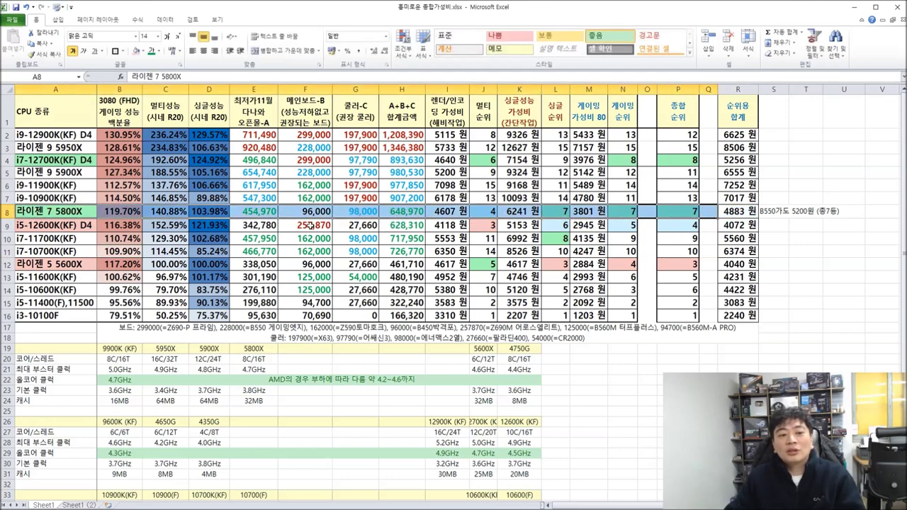
{"action": "left_click_drag", "start_coordinate": [79, 226], "coordinate": [737, 225]}
{"action": "left_click_drag", "start_coordinate": [46, 210], "coordinate": [737, 208]}
Highlight the i9-11900K and i9-10900K rows and compare their gaming and multi-core performance with the i5-12600K
{"action": "left_click_drag", "start_coordinate": [83, 201], "coordinate": [80, 187]}
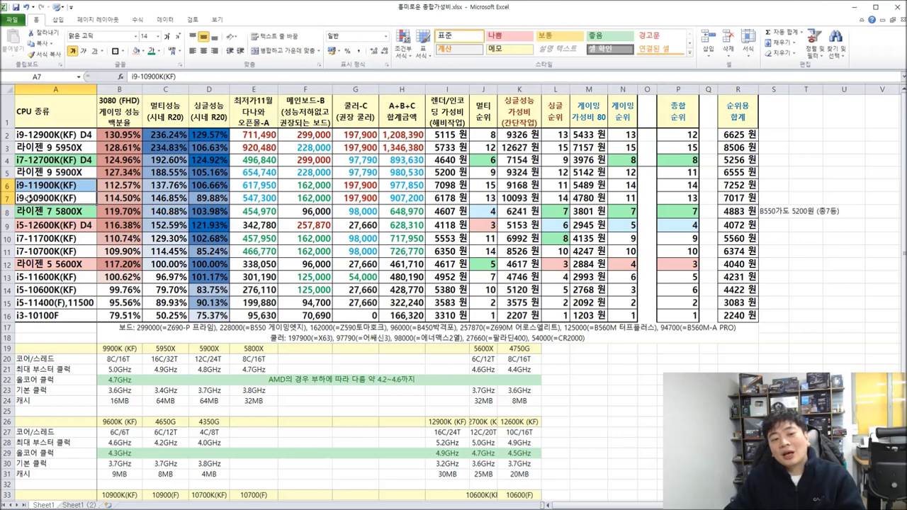
{"action": "left_click_drag", "start_coordinate": [69, 185], "coordinate": [737, 197]}
{"action": "left_click", "coordinate": [188, 225]}
{"action": "left_click", "coordinate": [105, 227]}
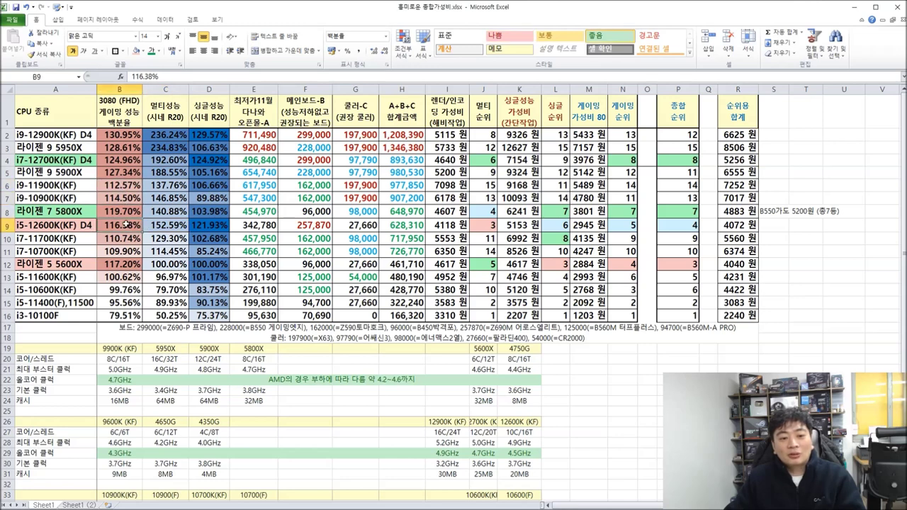
{"action": "left_click_drag", "start_coordinate": [174, 185], "coordinate": [175, 199]}
{"action": "left_click", "coordinate": [176, 225]}
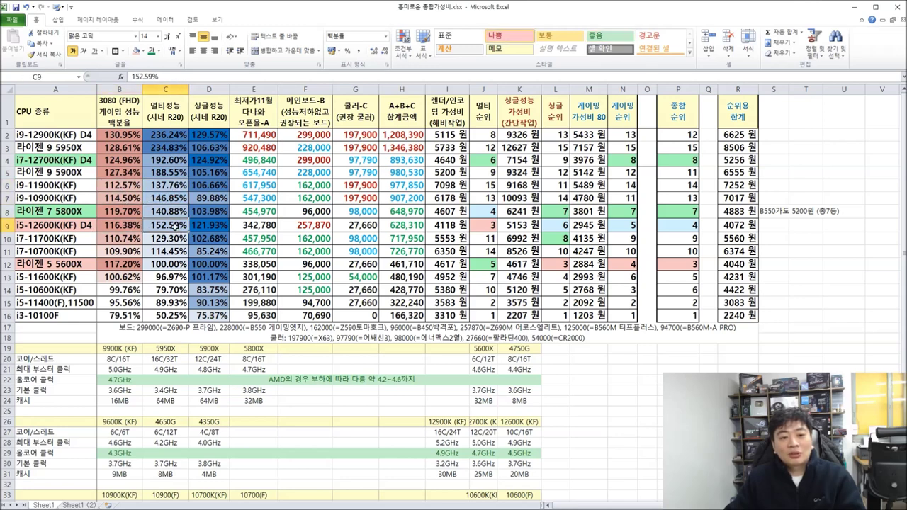
Compare the i9-11900K and i9-10900K mainboard and A+B+C total costs with the i5-12600K's total, and highlight rows 6 and 7
{"action": "left_click_drag", "start_coordinate": [51, 186], "coordinate": [404, 200]}
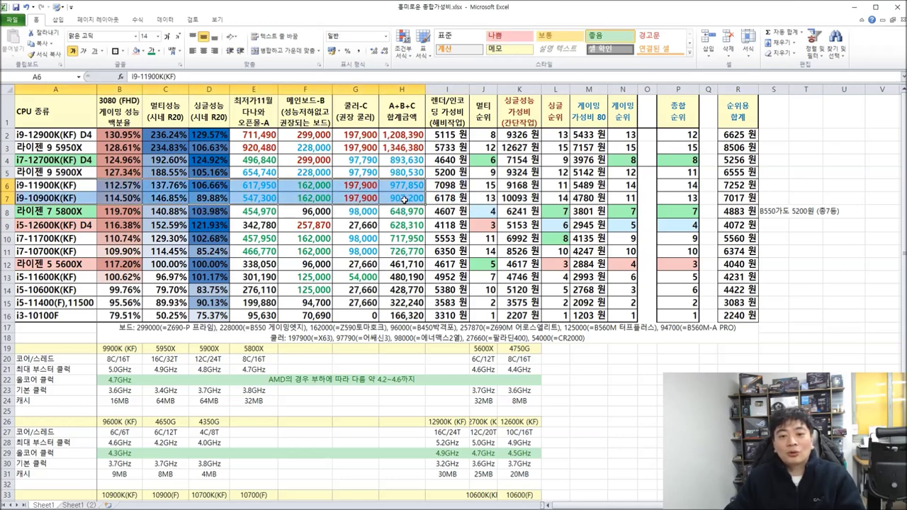
{"action": "left_click", "coordinate": [312, 185]}
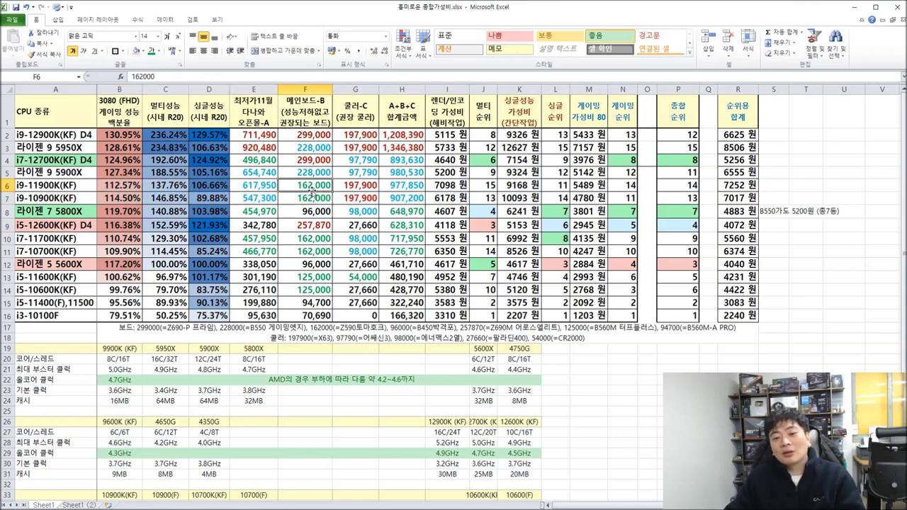
{"action": "left_click_drag", "start_coordinate": [312, 187], "coordinate": [411, 202]}
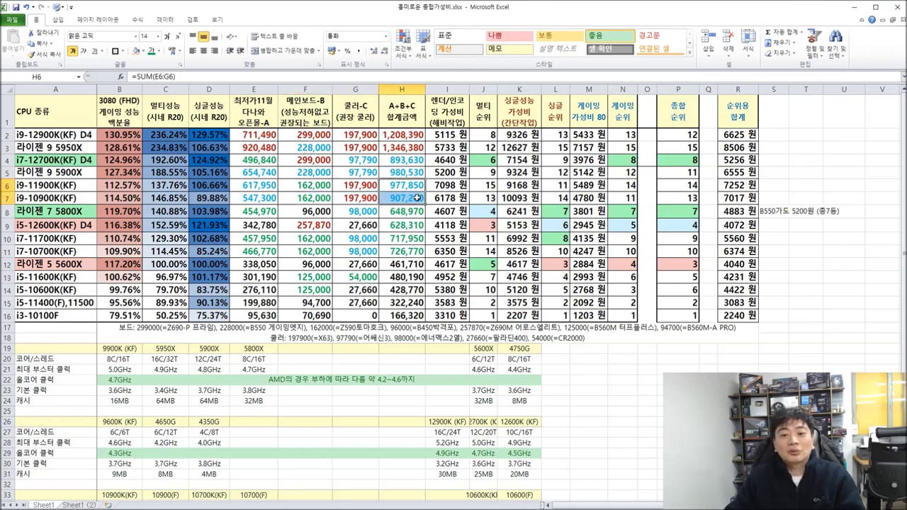
{"action": "left_click", "coordinate": [414, 224]}
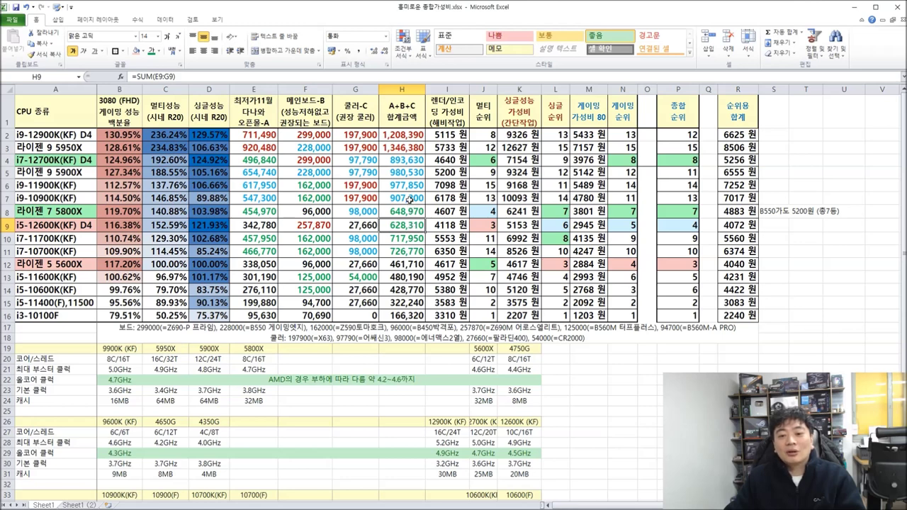
{"action": "left_click_drag", "start_coordinate": [405, 185], "coordinate": [413, 201]}
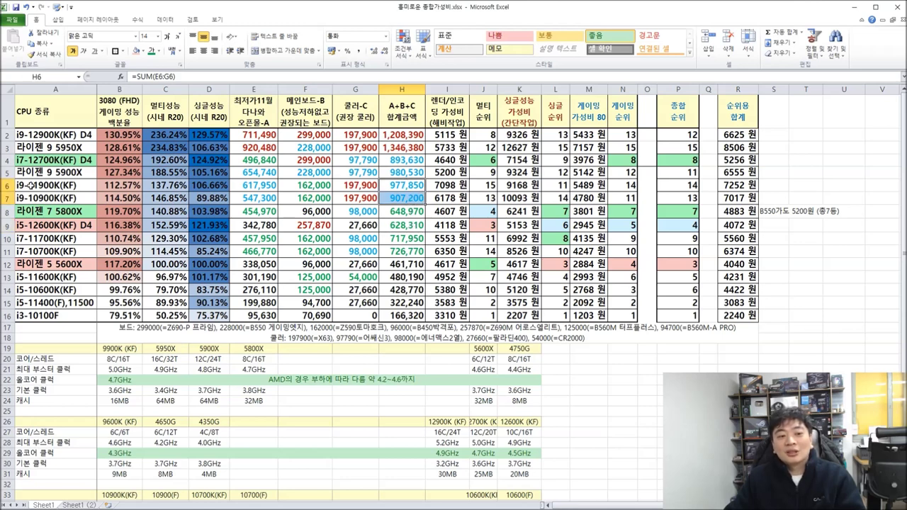
{"action": "left_click_drag", "start_coordinate": [6, 185], "coordinate": [9, 199]}
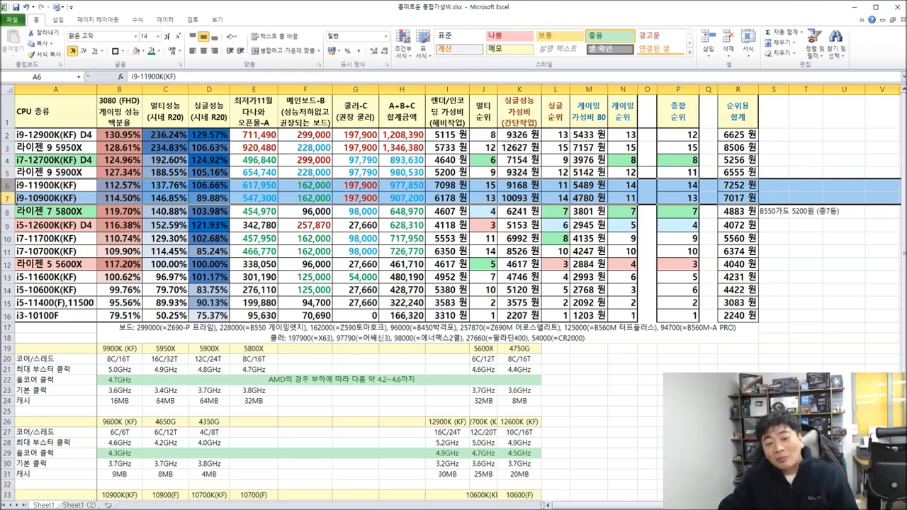
Highlight the i5-12600K and Ryzen 9 5900X rows in turn and compare their gaming performance
{"action": "left_click", "coordinate": [10, 225]}
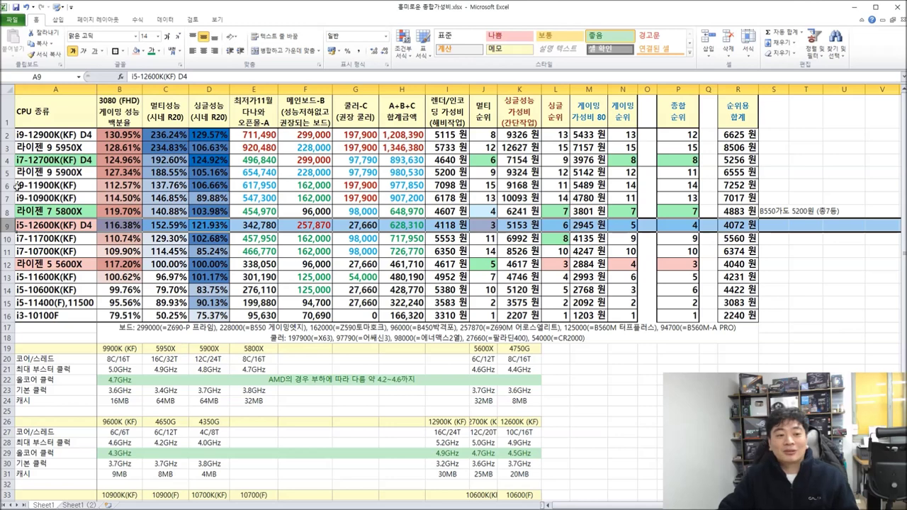
{"action": "left_click", "coordinate": [7, 172]}
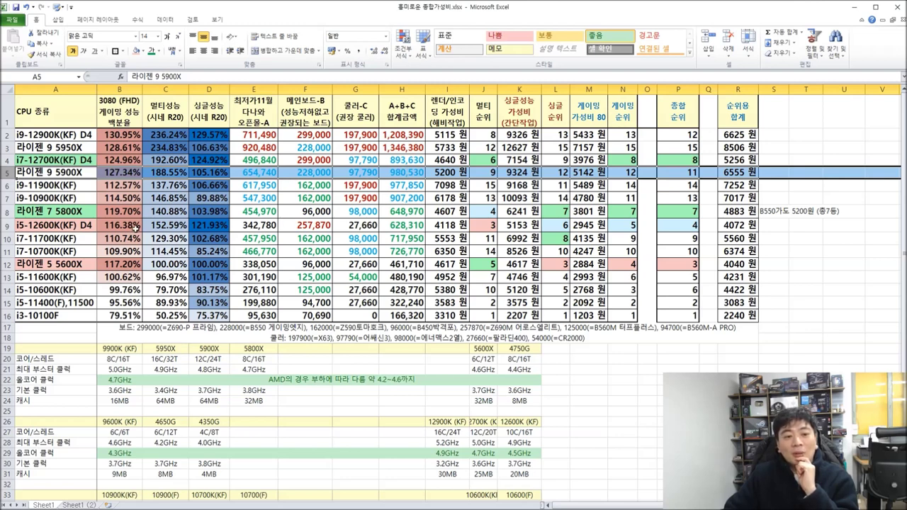
{"action": "left_click", "coordinate": [140, 173]}
{"action": "left_click", "coordinate": [47, 225]}
{"action": "left_click", "coordinate": [118, 232]}
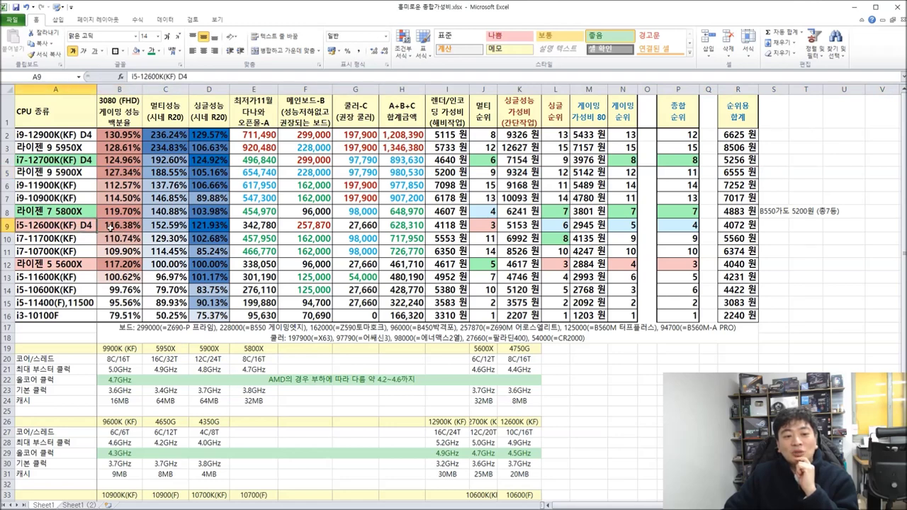
{"action": "left_click", "coordinate": [124, 172]}
Compare the multi-core and single-core performance of the Ryzen 9 5900X with the i5-12600K
{"action": "left_click", "coordinate": [169, 173]}
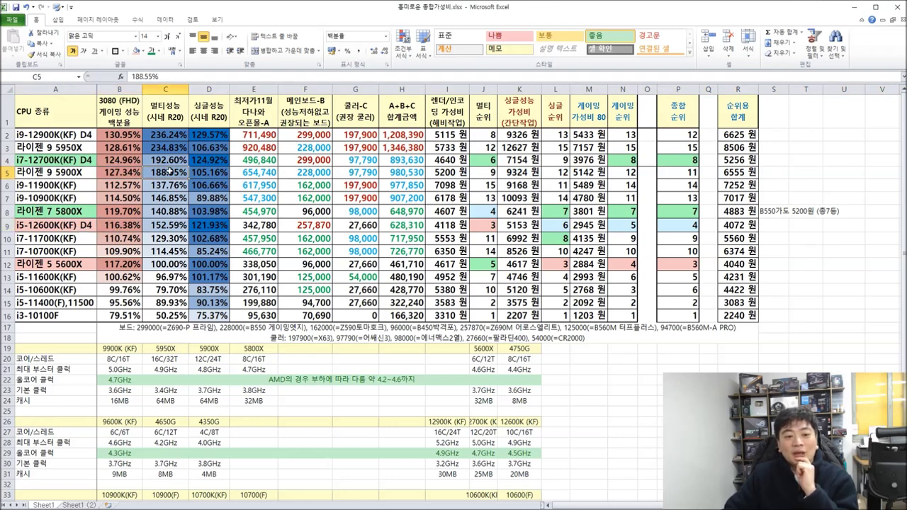
{"action": "left_click", "coordinate": [169, 226]}
{"action": "left_click", "coordinate": [170, 172]}
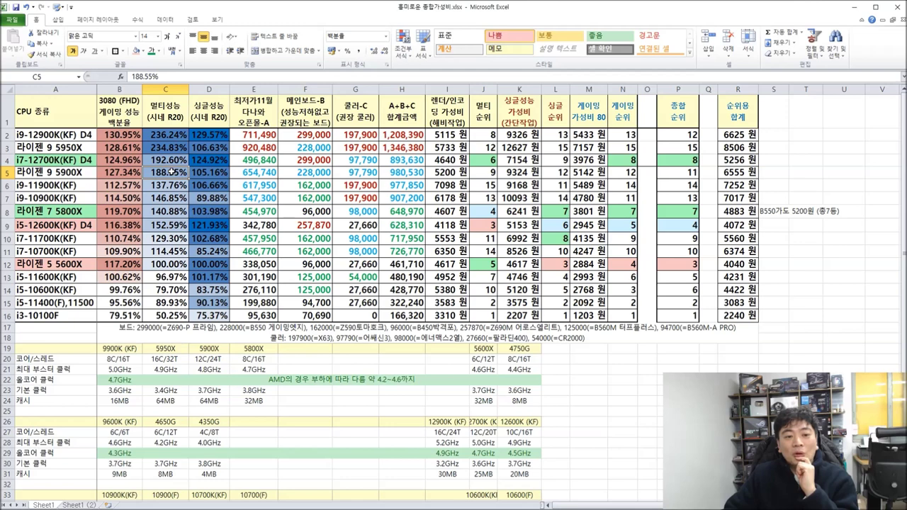
{"action": "left_click", "coordinate": [204, 172]}
{"action": "left_click", "coordinate": [214, 226]}
{"action": "left_click", "coordinate": [211, 172]}
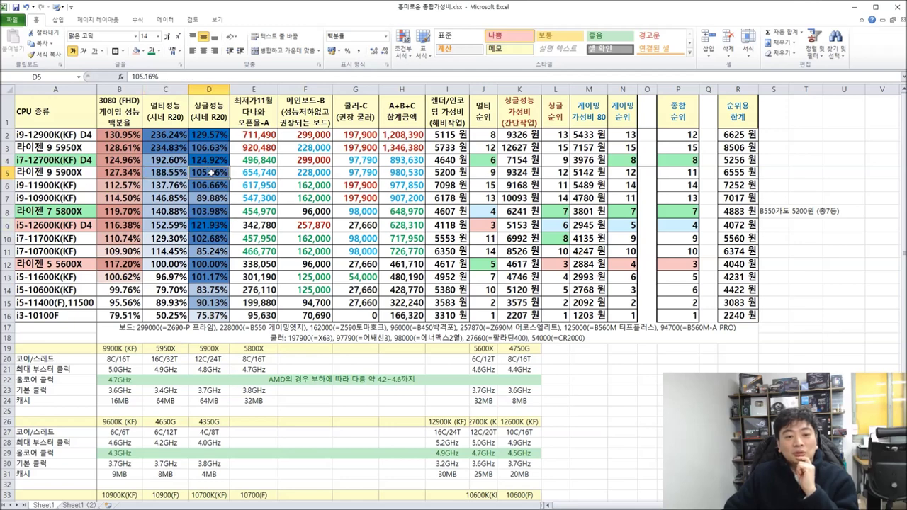
Highlight the Ryzen 9 5900X row and compare its gaming performance with the i7-12700K
{"action": "left_click", "coordinate": [7, 172]}
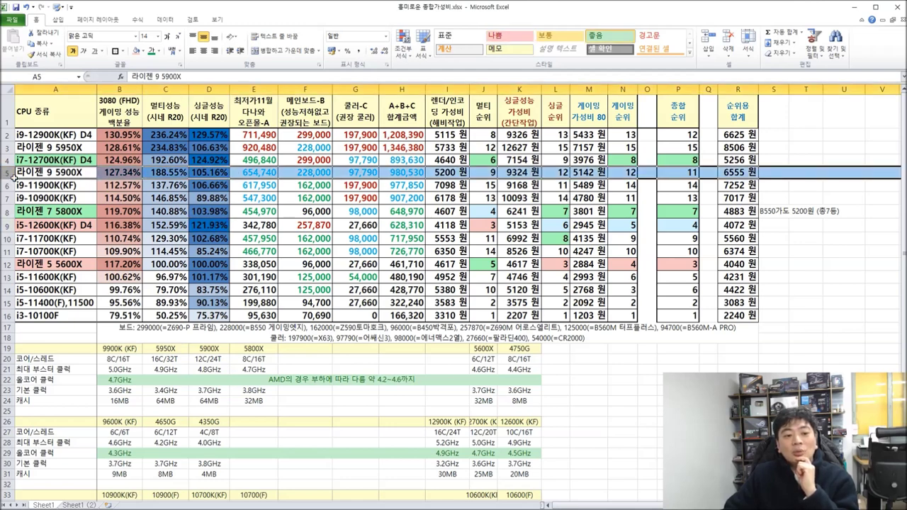
{"action": "left_click", "coordinate": [71, 160]}
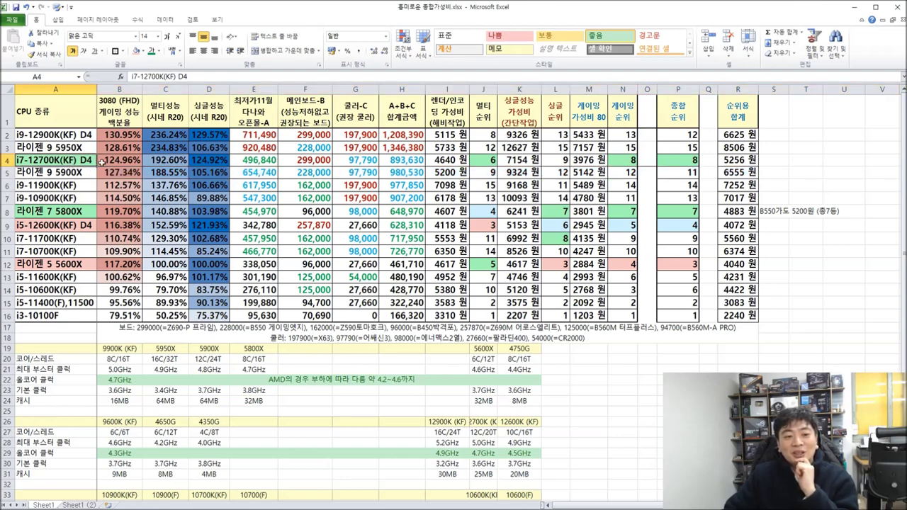
{"action": "left_click", "coordinate": [110, 172]}
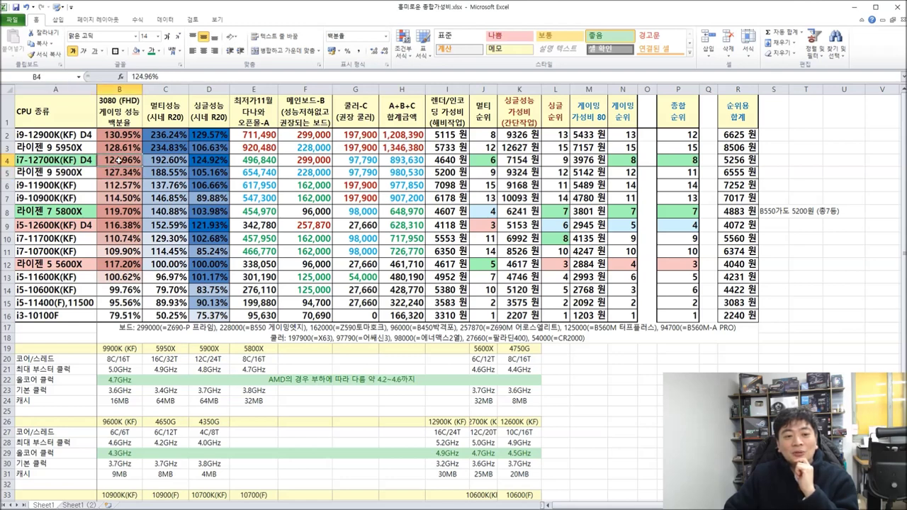
{"action": "left_click", "coordinate": [79, 161]}
{"action": "left_click", "coordinate": [82, 172]}
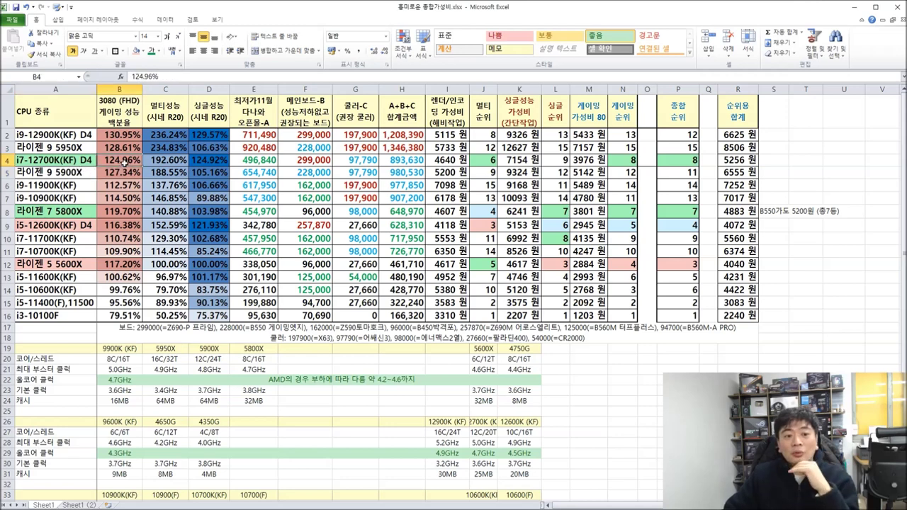
{"action": "left_click_drag", "start_coordinate": [44, 160], "coordinate": [113, 160]}
{"action": "left_click", "coordinate": [48, 176]}
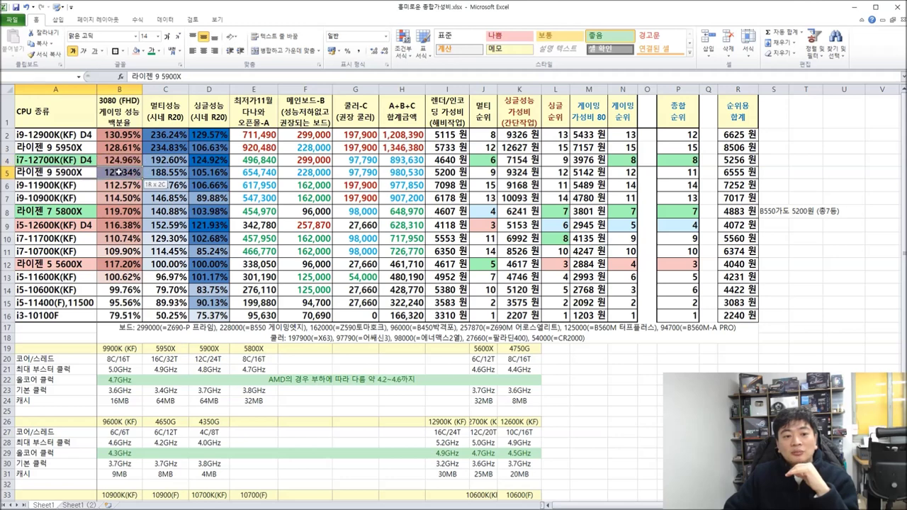
{"action": "left_click_drag", "start_coordinate": [73, 160], "coordinate": [141, 176]}
Compare the multi-core and single-core performance of the i7-12700K and Ryzen 9 5900X
{"action": "left_click", "coordinate": [172, 165]}
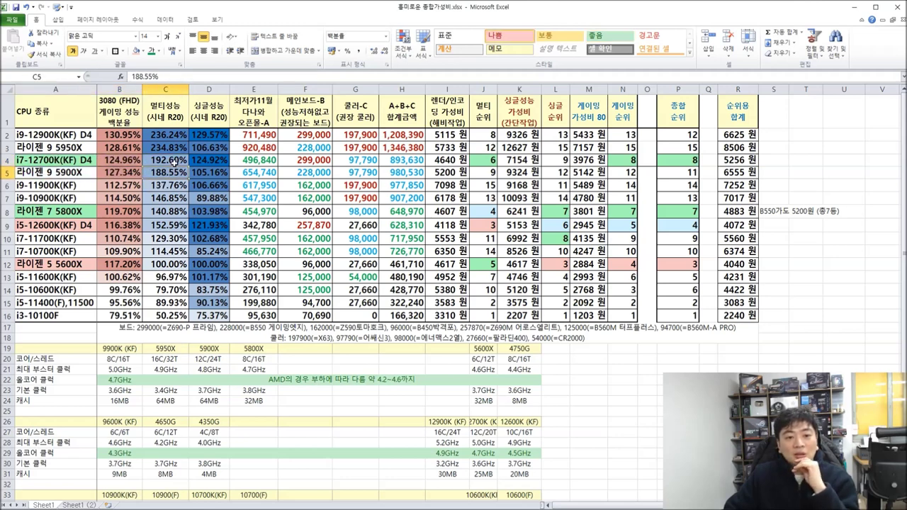
{"action": "left_click_drag", "start_coordinate": [57, 162], "coordinate": [160, 162]}
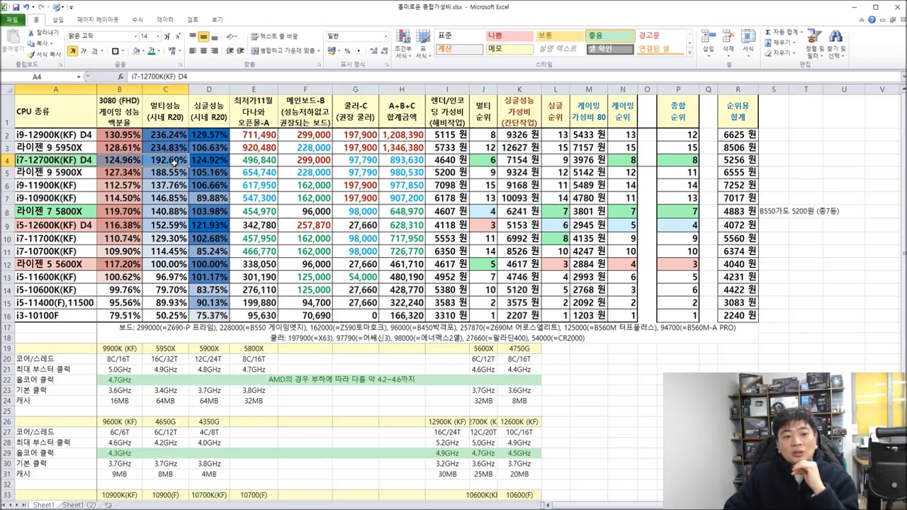
{"action": "left_click", "coordinate": [161, 161]}
{"action": "left_click", "coordinate": [164, 173]}
{"action": "left_click", "coordinate": [220, 161]}
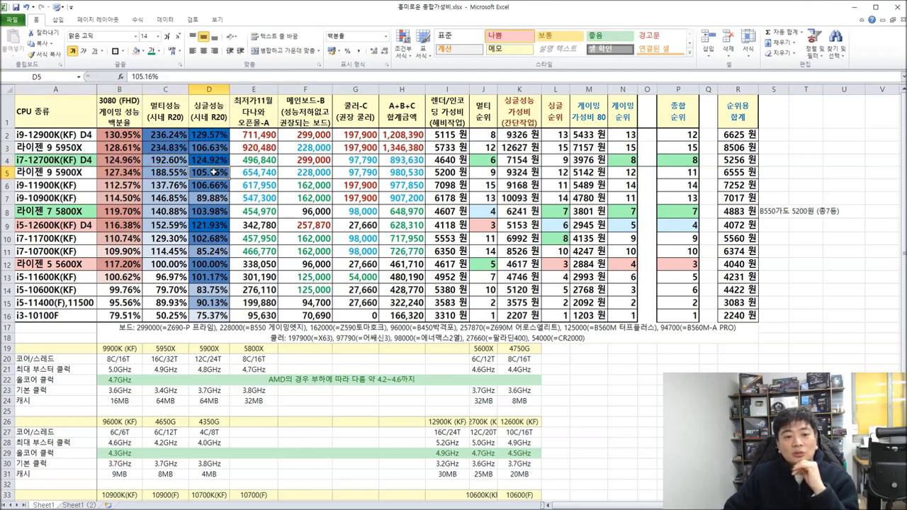
Highlight the performance figures of the i7-12700K, i5-12600K, Ryzen 7 5800X and Ryzen 9 5900X in turn
{"action": "left_click_drag", "start_coordinate": [41, 161], "coordinate": [145, 160]}
{"action": "left_click_drag", "start_coordinate": [51, 229], "coordinate": [160, 238]}
{"action": "left_click_drag", "start_coordinate": [67, 212], "coordinate": [213, 221]}
{"action": "left_click", "coordinate": [37, 174]}
{"action": "left_click_drag", "start_coordinate": [37, 174], "coordinate": [241, 149]}
{"action": "left_click", "coordinate": [222, 212]}
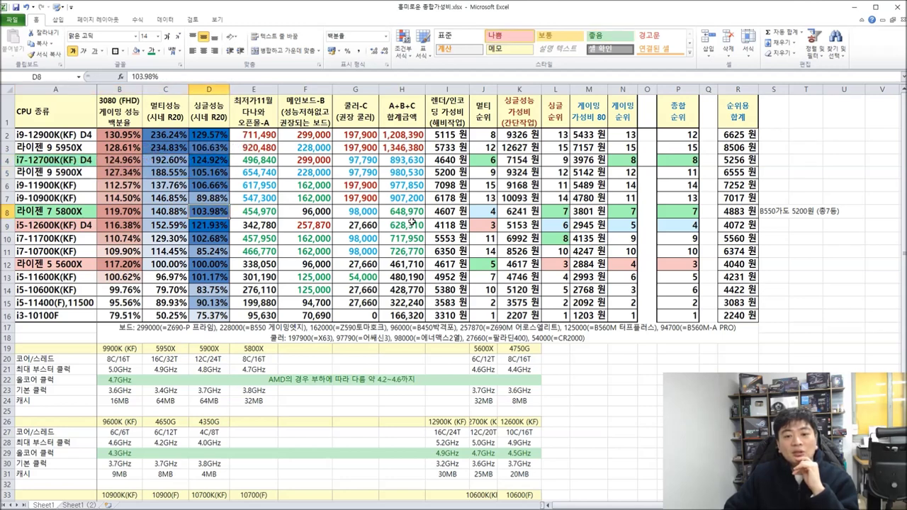
Highlight the Ryzen 7 5800X row from the CPU name out to the 순위용 합계 column
{"action": "left_click_drag", "start_coordinate": [413, 216], "coordinate": [411, 216]}
{"action": "left_click_drag", "start_coordinate": [50, 216], "coordinate": [716, 212]}
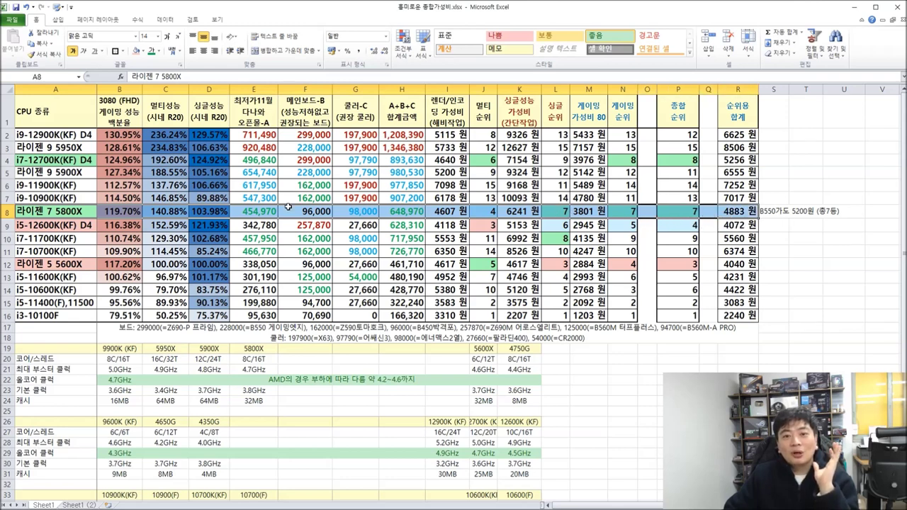
{"action": "left_click_drag", "start_coordinate": [90, 212], "coordinate": [740, 215]}
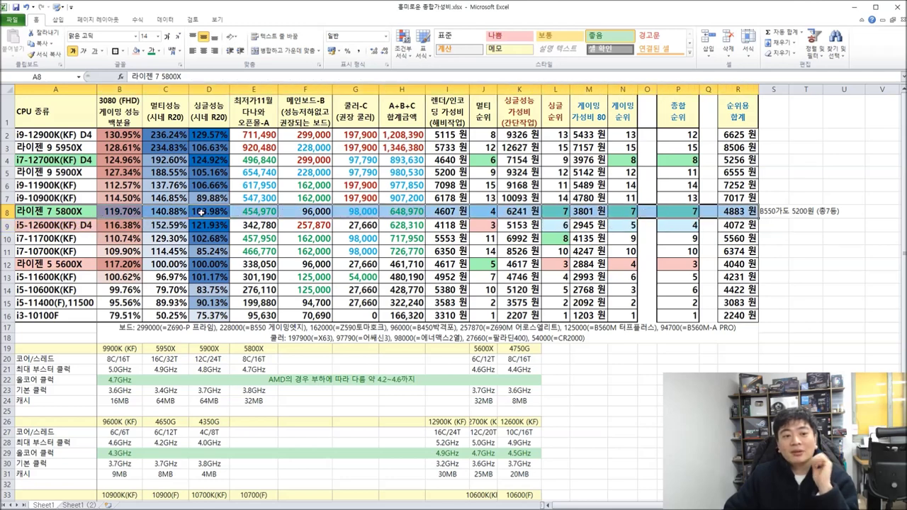
Compare the i7-12700K and Ryzen 9 5900X A+B+C total costs and highlight both rows out to the 순위용 합계 column
{"action": "left_click_drag", "start_coordinate": [60, 160], "coordinate": [737, 173]}
{"action": "left_click", "coordinate": [70, 173]}
{"action": "left_click_drag", "start_coordinate": [404, 162], "coordinate": [409, 167]}
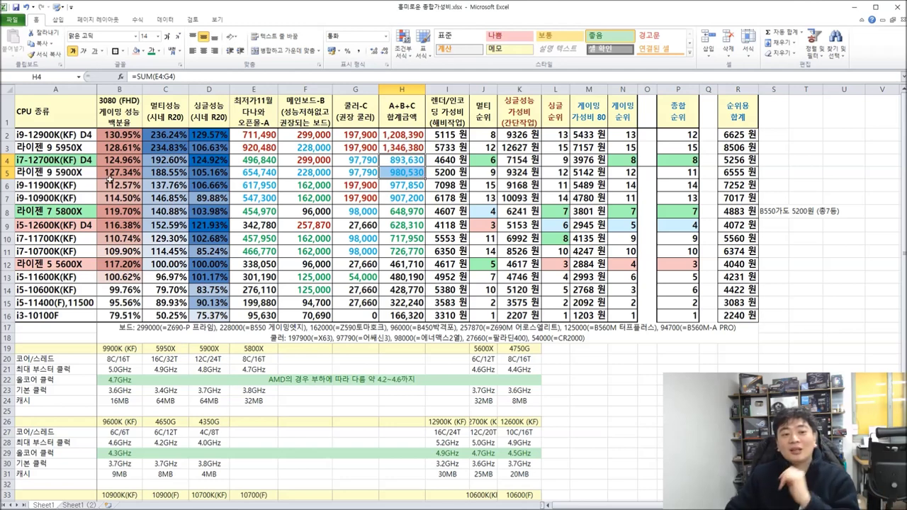
{"action": "left_click", "coordinate": [56, 161]}
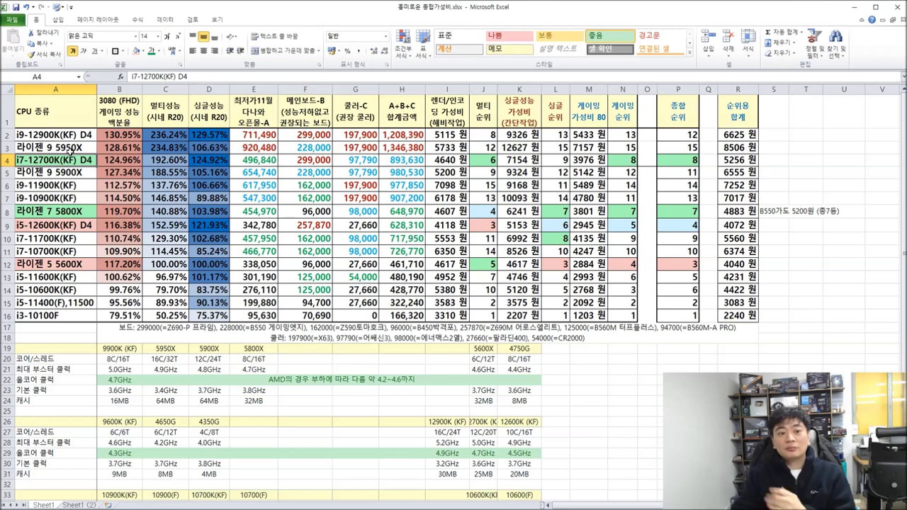
{"action": "left_click_drag", "start_coordinate": [67, 173], "coordinate": [735, 170]}
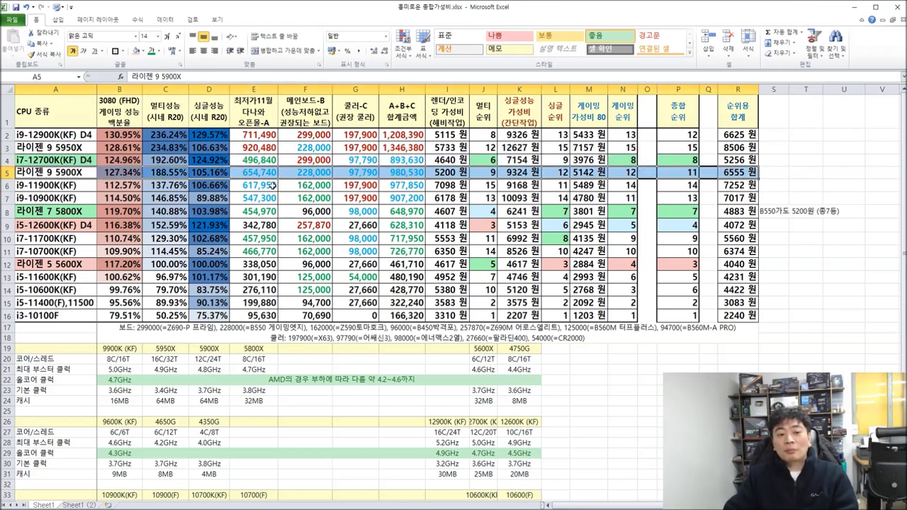
{"action": "left_click_drag", "start_coordinate": [41, 158], "coordinate": [737, 159]}
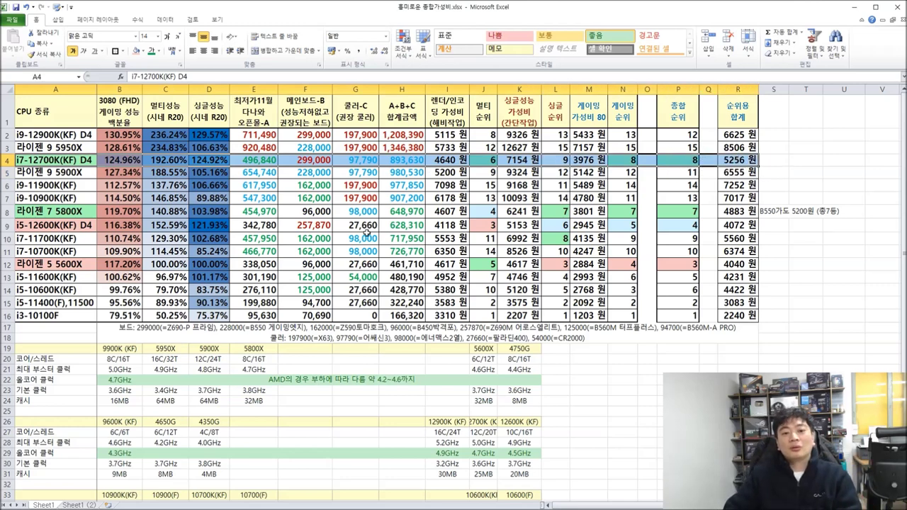
Compare the A+B+C total costs and performance figures of the i9-12900K and Ryzen 9 5950X
{"action": "left_click", "coordinate": [362, 225]}
{"action": "mouse_move", "coordinate": [74, 149]}
{"action": "left_mouse_down"}
{"action": "mouse_move", "coordinate": [75, 136]}
{"action": "mouse_move", "coordinate": [83, 146]}
{"action": "left_mouse_up"}
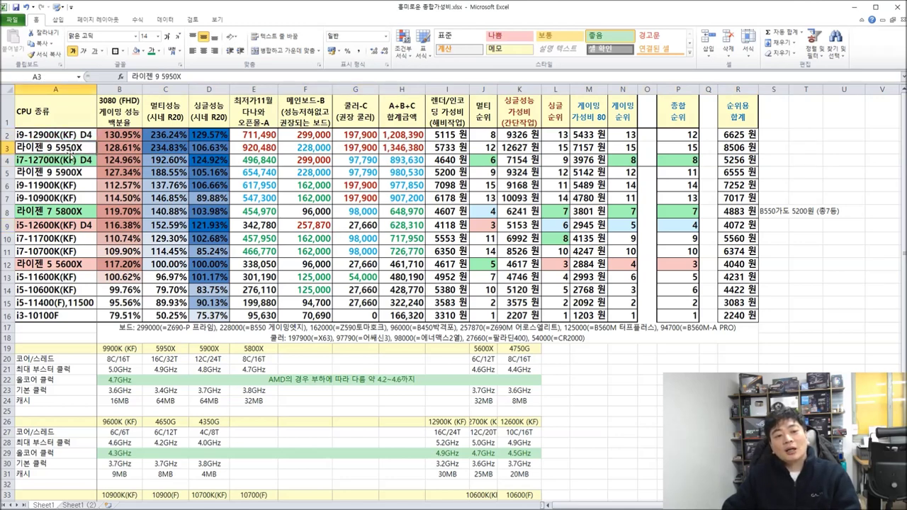
{"action": "left_click_drag", "start_coordinate": [82, 135], "coordinate": [401, 148]}
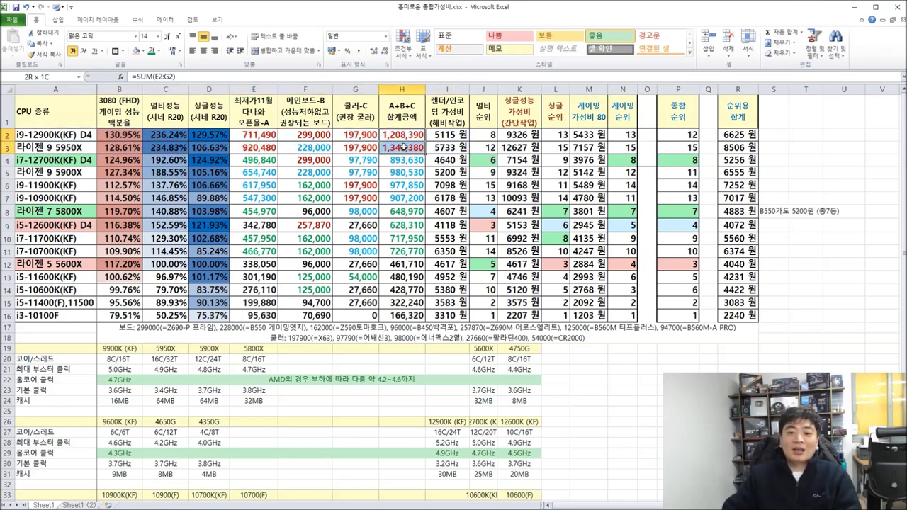
{"action": "left_click", "coordinate": [122, 137]}
{"action": "left_click_drag", "start_coordinate": [74, 136], "coordinate": [122, 148]}
{"action": "left_click_drag", "start_coordinate": [182, 138], "coordinate": [214, 141]}
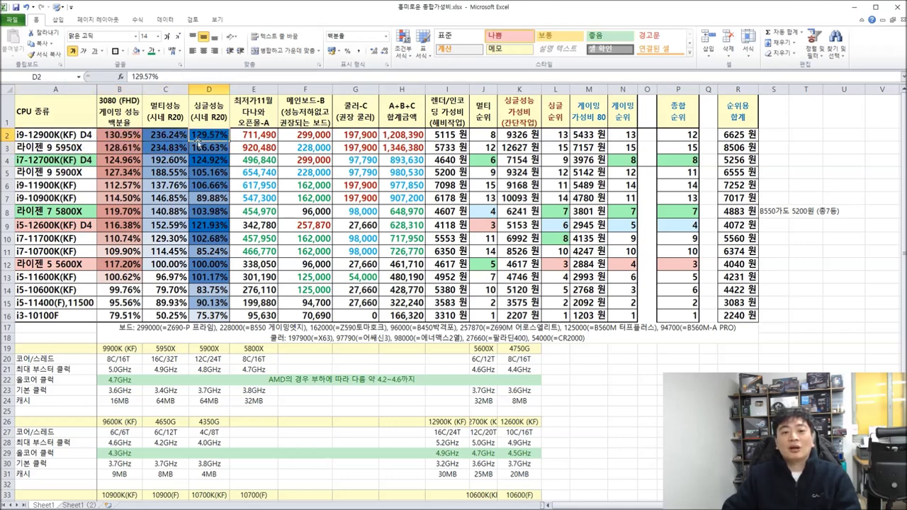
Highlight the i9-12900K and i7-12700K rows and compare their gaming performance
{"action": "left_click_drag", "start_coordinate": [43, 135], "coordinate": [744, 136]}
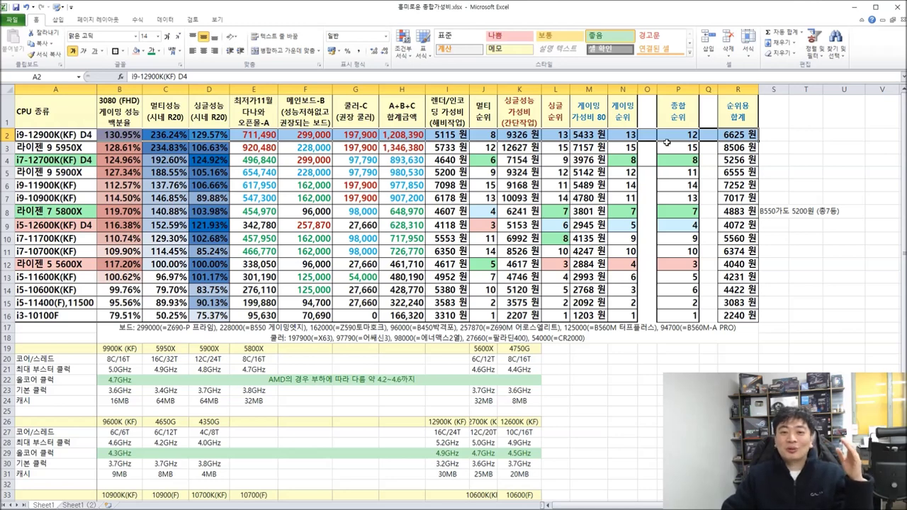
{"action": "left_click_drag", "start_coordinate": [63, 160], "coordinate": [307, 162]}
{"action": "left_click_drag", "start_coordinate": [66, 135], "coordinate": [55, 160]}
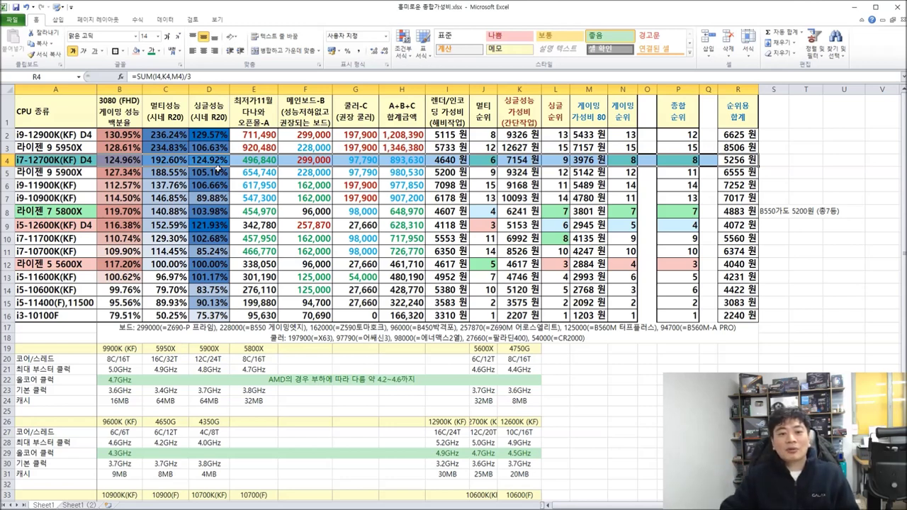
{"action": "left_click", "coordinate": [124, 135]}
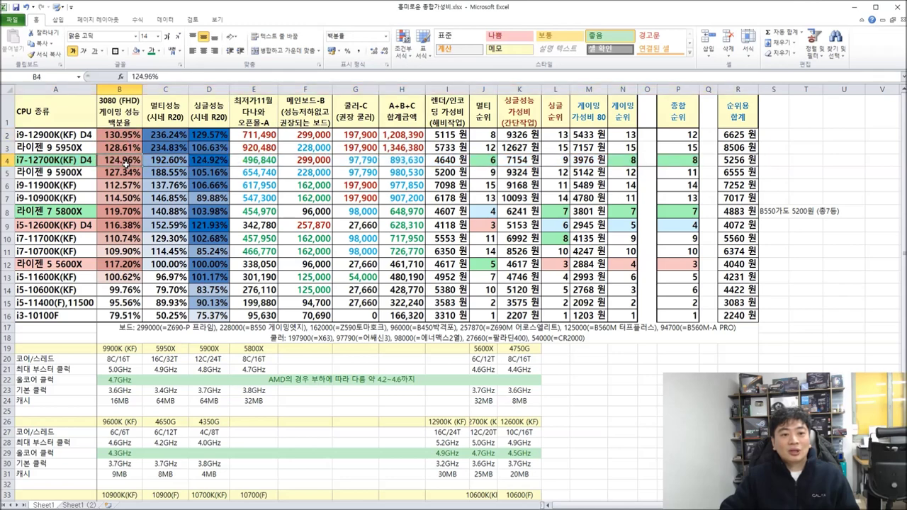
{"action": "left_click", "coordinate": [124, 162]}
{"action": "left_click", "coordinate": [127, 136]}
{"action": "left_click", "coordinate": [125, 162]}
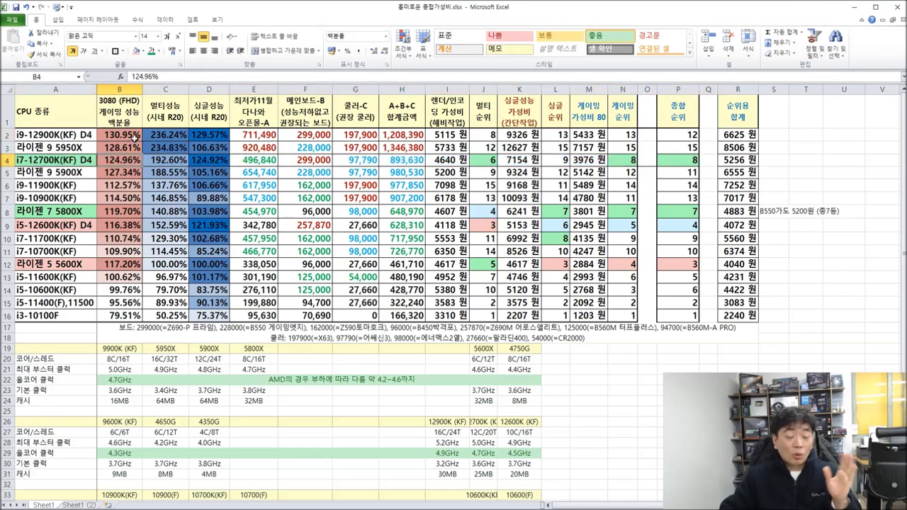
Compare the multi-core performance of the i9-12900K with the i7-12700K
{"action": "left_click", "coordinate": [162, 135]}
{"action": "left_click", "coordinate": [165, 158]}
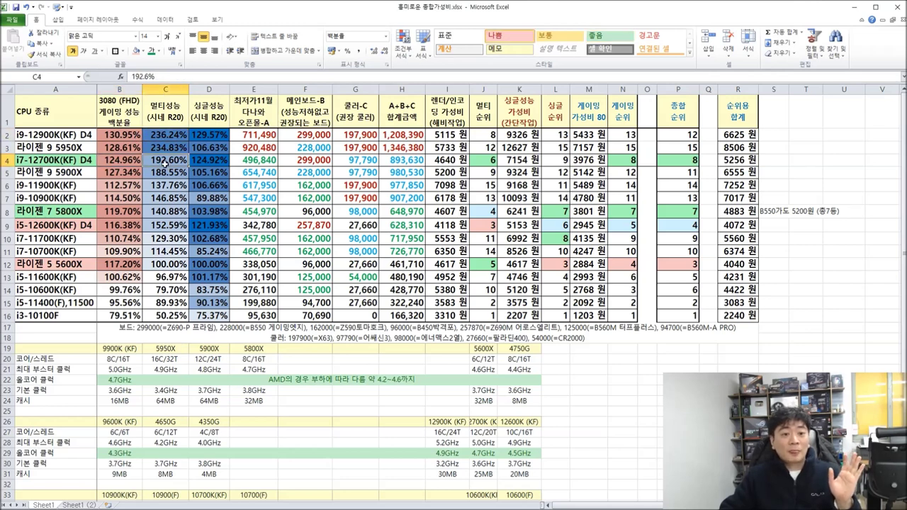
{"action": "left_click", "coordinate": [171, 136]}
{"action": "left_click", "coordinate": [173, 159]}
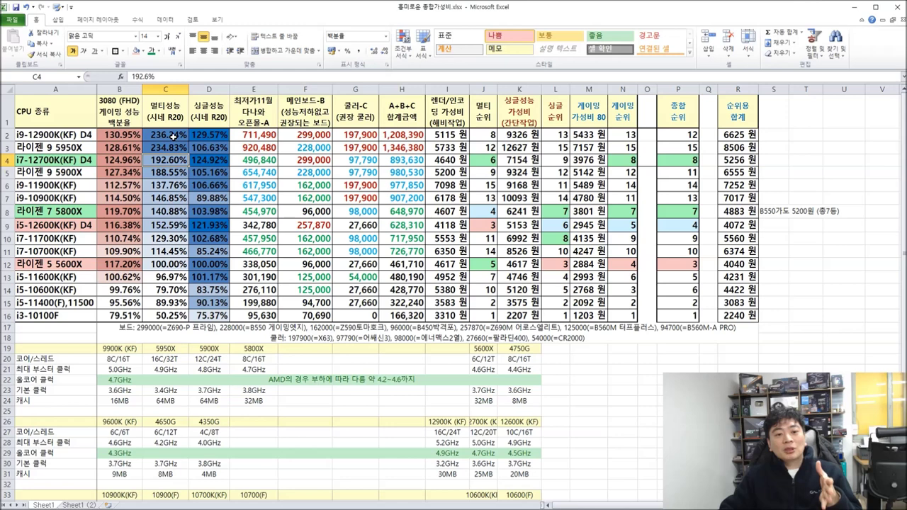
{"action": "left_click", "coordinate": [173, 136]}
{"action": "left_click", "coordinate": [170, 160]}
Compare the single-core performance of the i9-12900K with the i7-12700K
{"action": "left_click", "coordinate": [202, 159]}
{"action": "left_click", "coordinate": [210, 137]}
{"action": "left_click", "coordinate": [214, 160]}
{"action": "left_click", "coordinate": [217, 135]}
{"action": "left_click", "coordinate": [217, 162]}
{"action": "left_click", "coordinate": [220, 134]}
{"action": "left_click", "coordinate": [216, 162]}
Compare the i7-12700K and i9-12900K A+B+C total costs and highlight the i7-12700K row out to the 순위용 합계 column
{"action": "left_click_drag", "start_coordinate": [254, 161], "coordinate": [716, 159]}
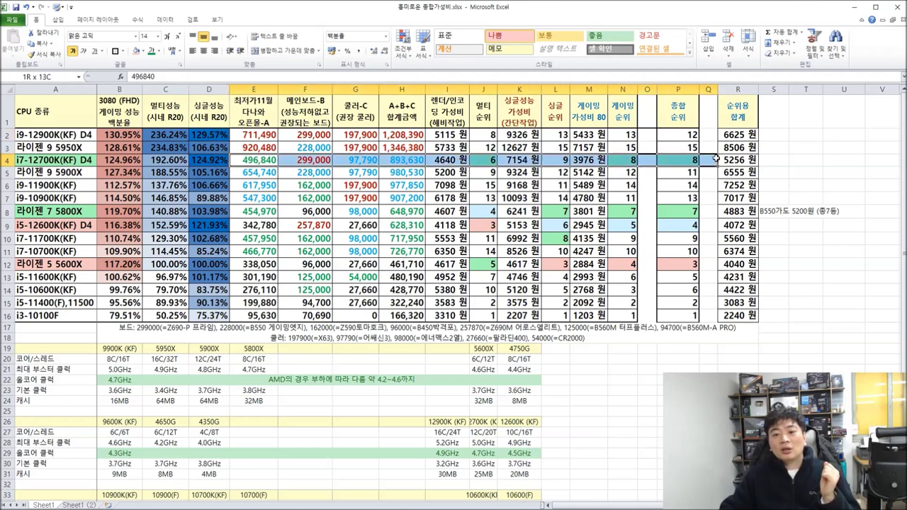
{"action": "left_click", "coordinate": [410, 142]}
{"action": "left_click", "coordinate": [411, 159]}
{"action": "left_click", "coordinate": [411, 136]}
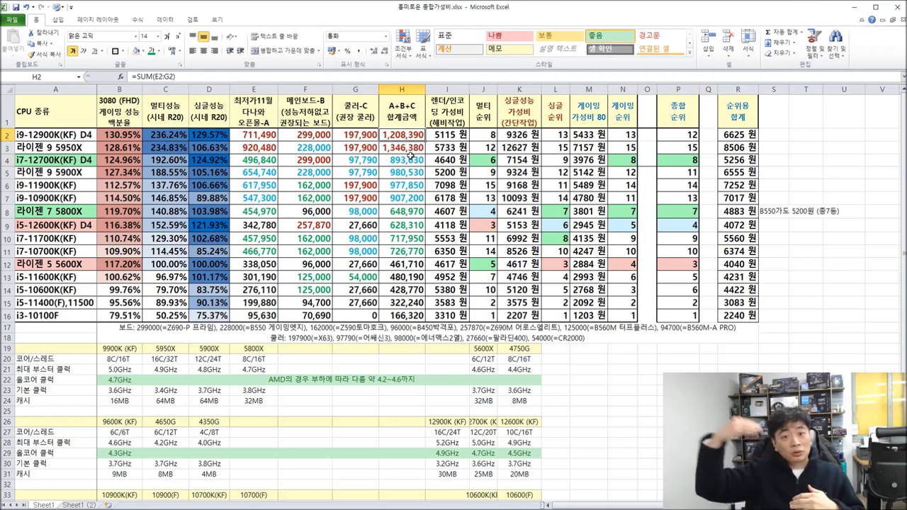
{"action": "left_click_drag", "start_coordinate": [37, 162], "coordinate": [742, 163]}
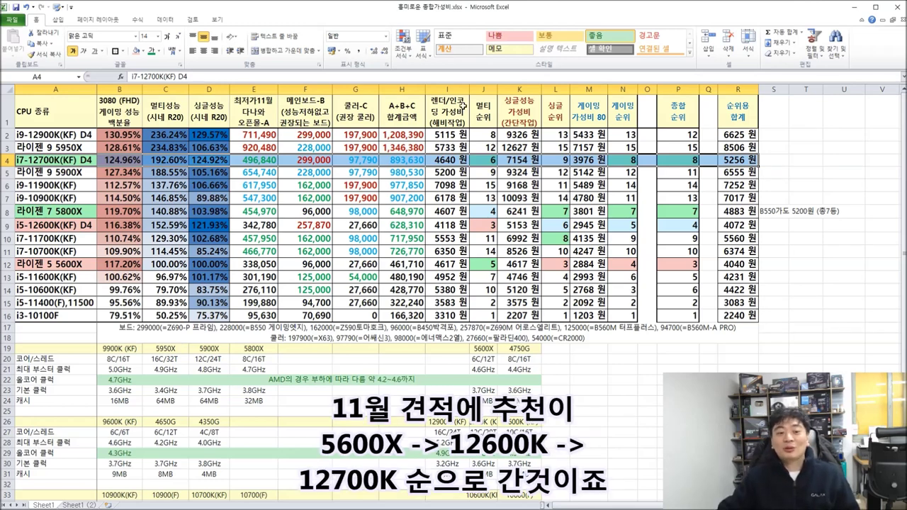
Point out the Ryzen 5 5600X, i5-12600K, i7-12700K and Ryzen 7 5800X in turn, then highlight the whole CPU table and clear the selection
{"action": "left_click", "coordinate": [62, 267]}
{"action": "left_click", "coordinate": [74, 229]}
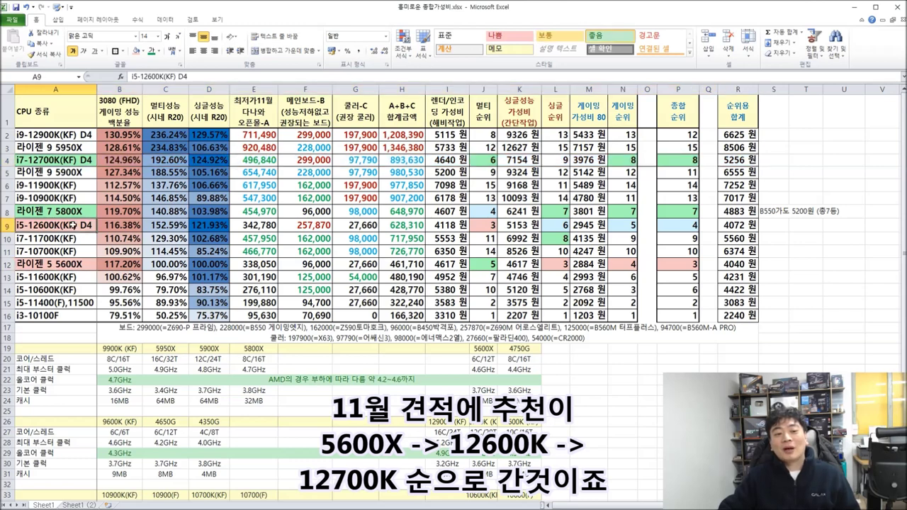
{"action": "left_click", "coordinate": [81, 161]}
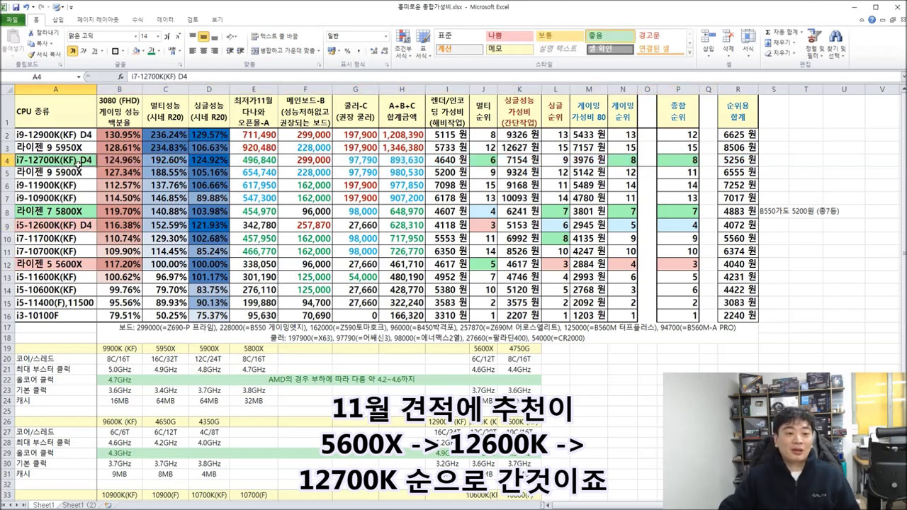
{"action": "left_click", "coordinate": [79, 212]}
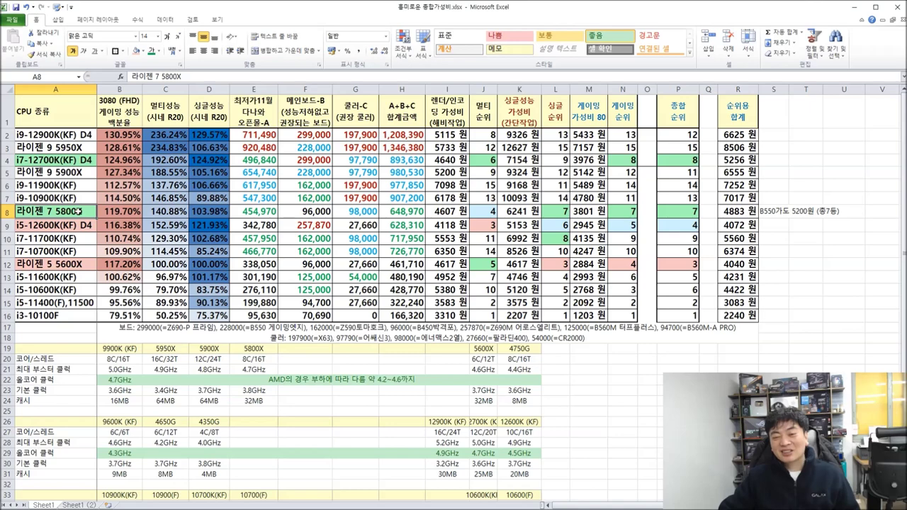
{"action": "left_click_drag", "start_coordinate": [39, 134], "coordinate": [783, 327]}
{"action": "left_click", "coordinate": [786, 335]}
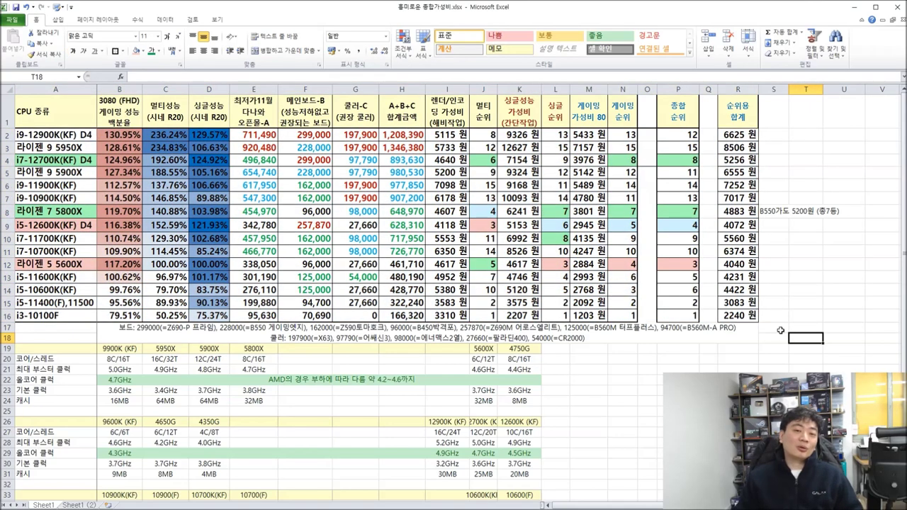